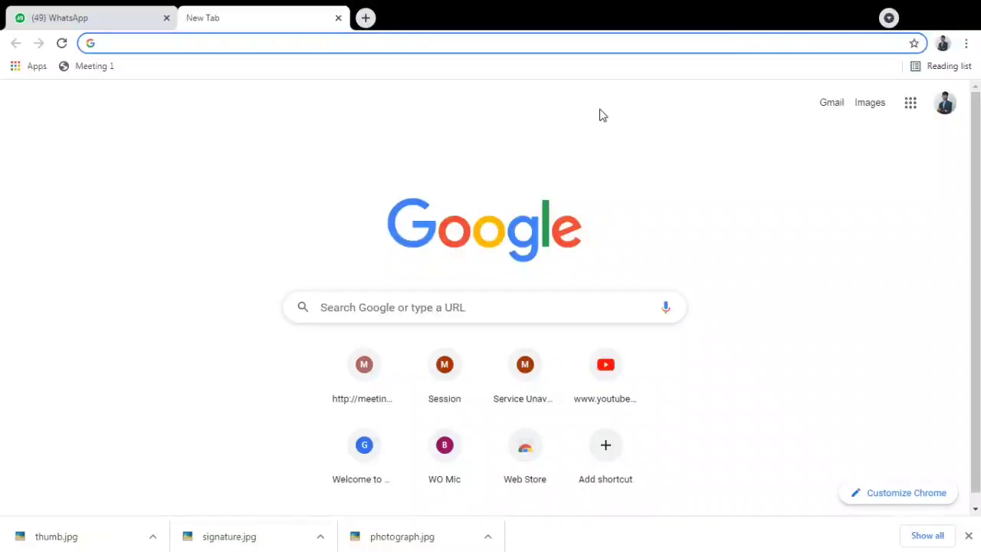
Search Google for 'ntaneet' and scroll to the official ntaneet.nic.in result.
{"action": "left_click", "coordinate": [440, 307]}
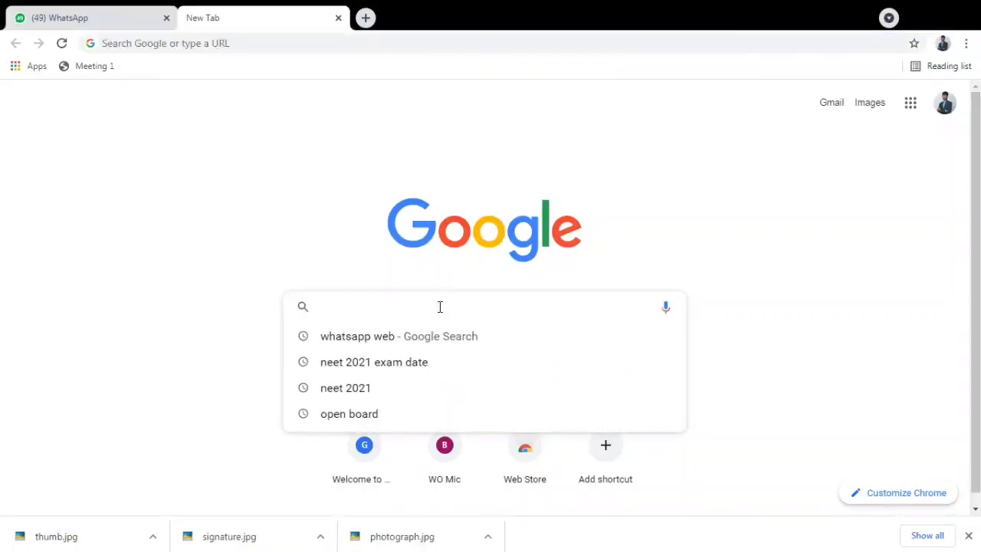
{"action": "type", "text": "nta"}
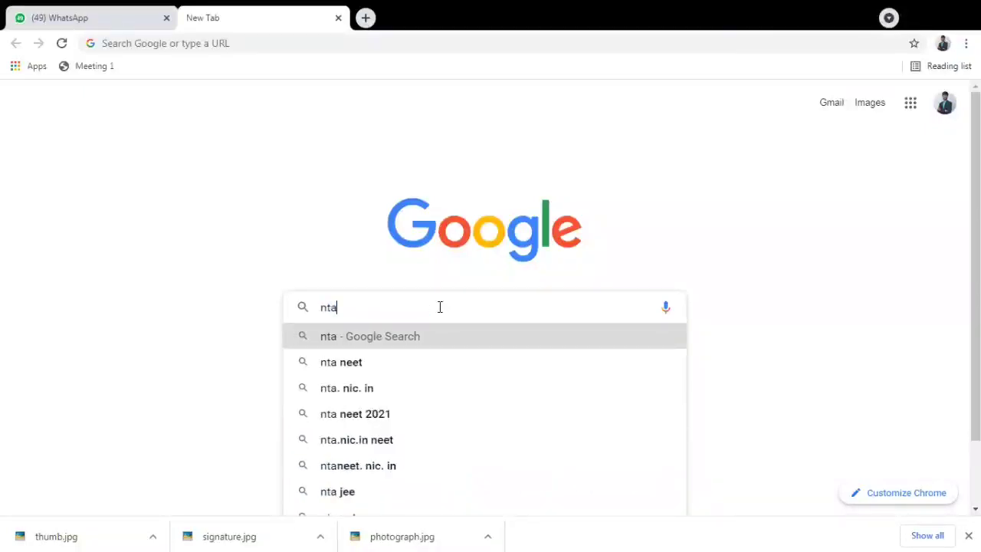
{"action": "type", "text": "neet"}
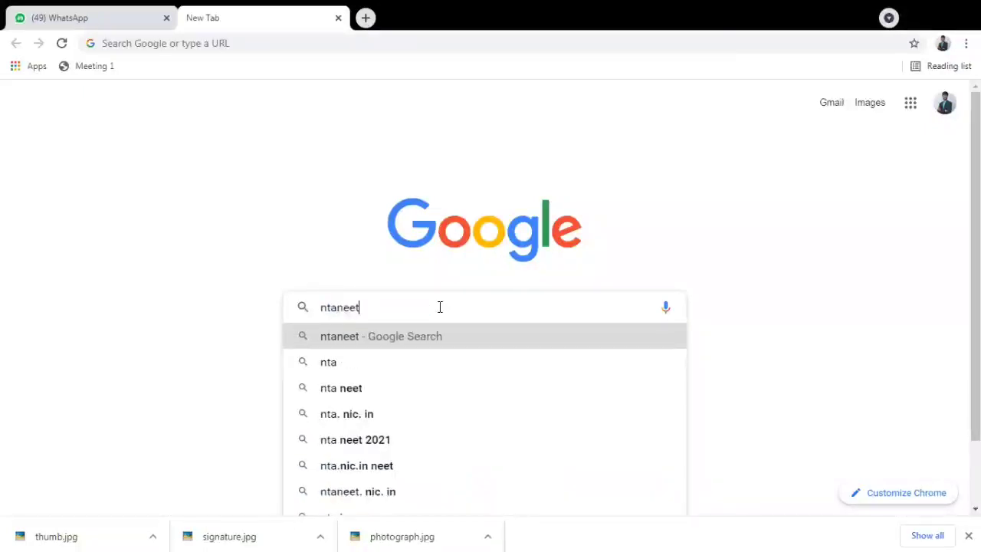
{"action": "key", "text": "Return"}
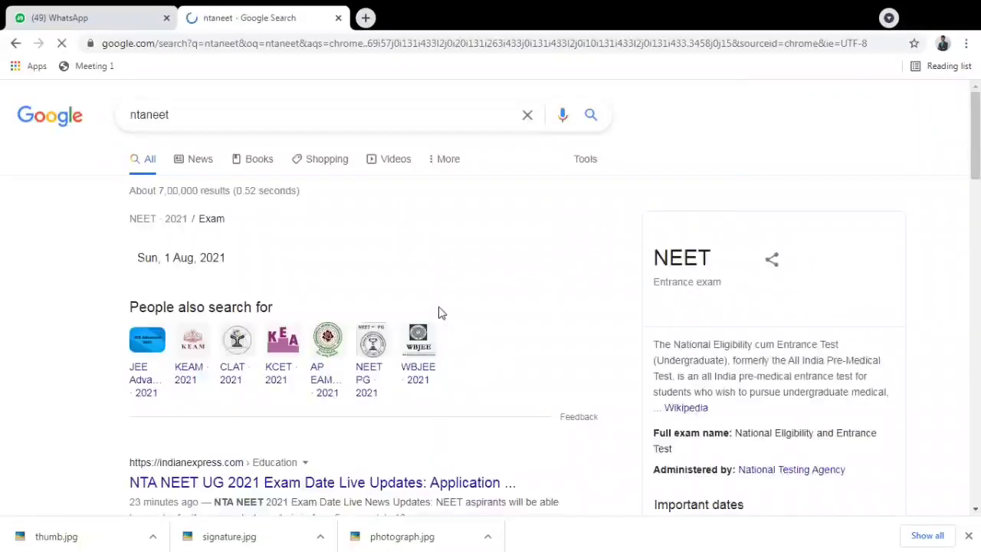
{"action": "scroll", "coordinate": [440, 312], "scroll_direction": "down", "scroll_amount": 3}
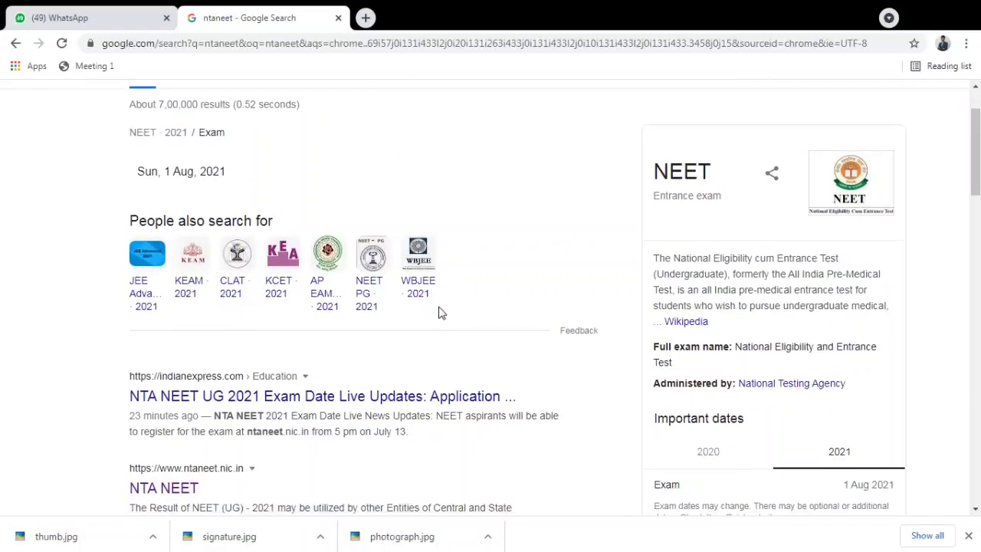
{"action": "scroll", "coordinate": [439, 312], "scroll_direction": "down", "scroll_amount": 1}
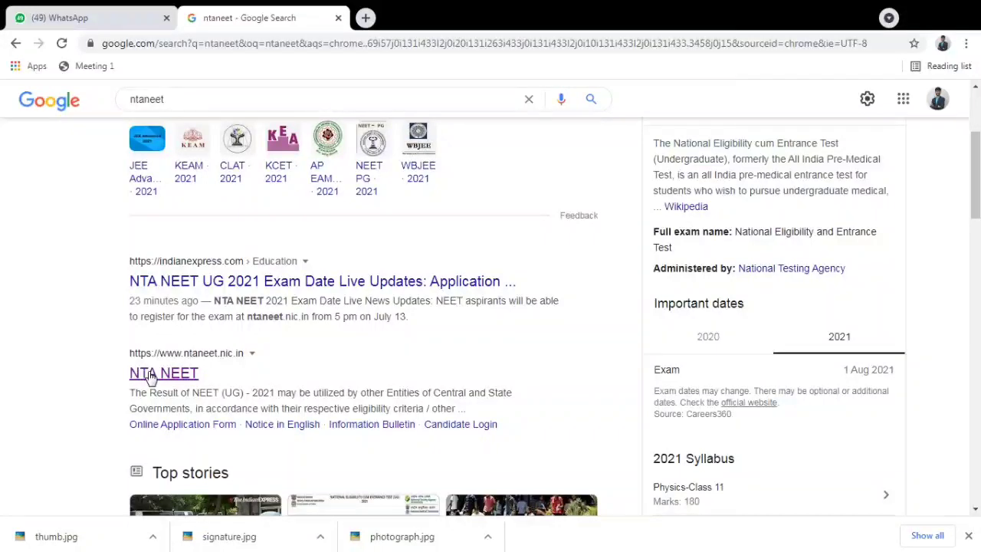
Open the official ntaneet.nic.in site and follow its Fill Registration Form button to the sign-in page.
{"action": "left_click", "coordinate": [150, 376]}
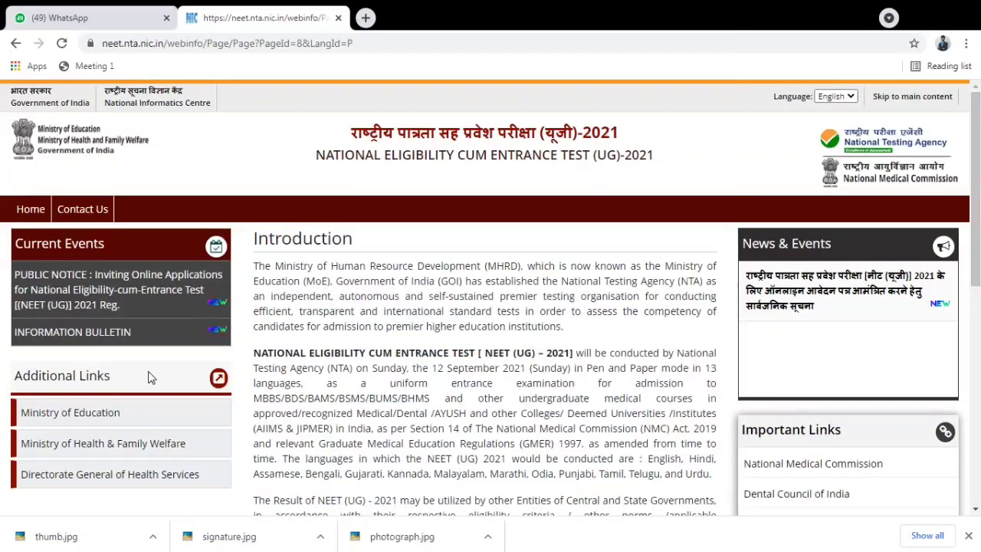
{"action": "scroll", "coordinate": [150, 376], "scroll_direction": "down", "scroll_amount": 2}
{"action": "scroll", "coordinate": [150, 376], "scroll_direction": "down", "scroll_amount": 2}
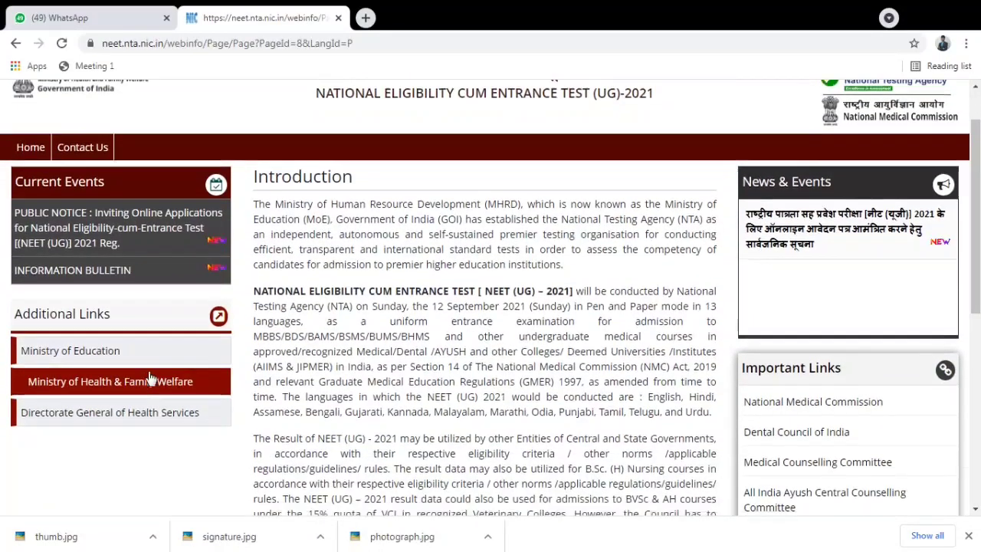
{"action": "scroll", "coordinate": [150, 377], "scroll_direction": "down", "scroll_amount": 5}
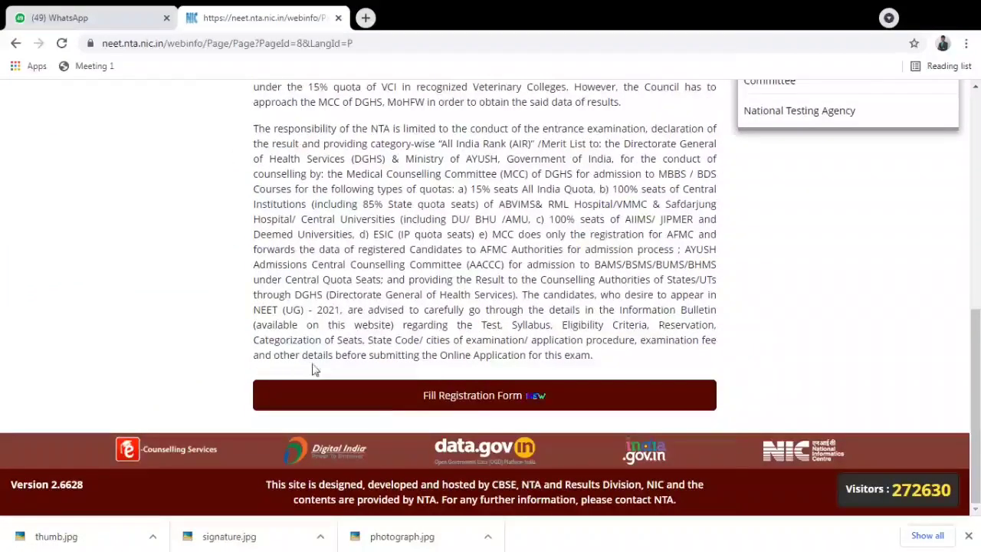
{"action": "left_click", "coordinate": [456, 399]}
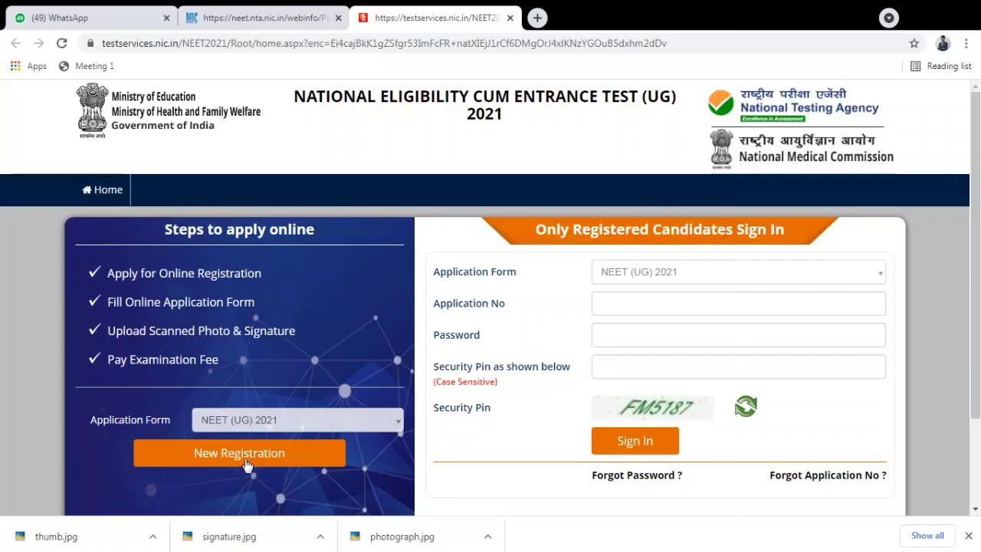
Start a New Registration and read the Instructions page down to the acknowledgement declaration.
{"action": "left_click", "coordinate": [237, 462]}
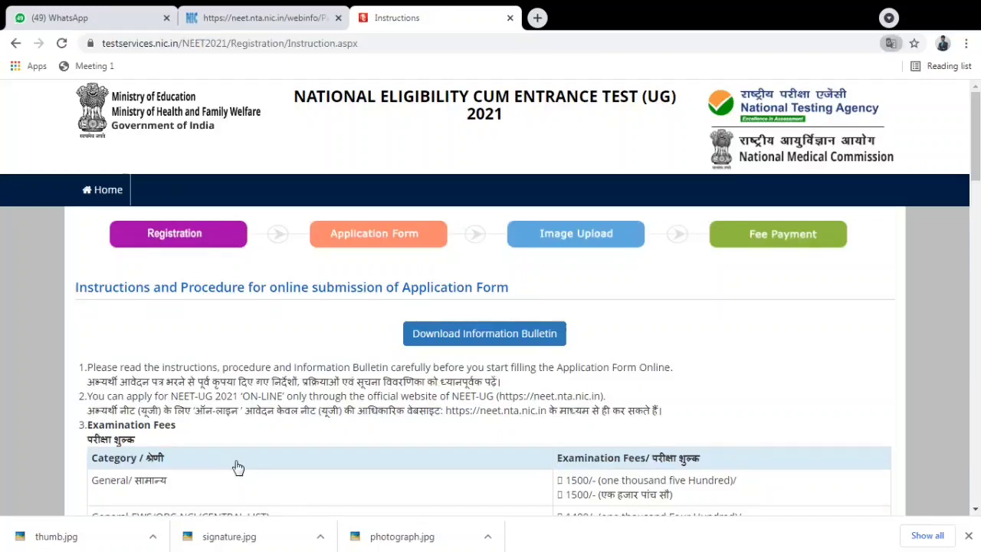
{"action": "scroll", "coordinate": [238, 467], "scroll_direction": "down", "scroll_amount": 1}
{"action": "scroll", "coordinate": [237, 466], "scroll_direction": "down", "scroll_amount": 1}
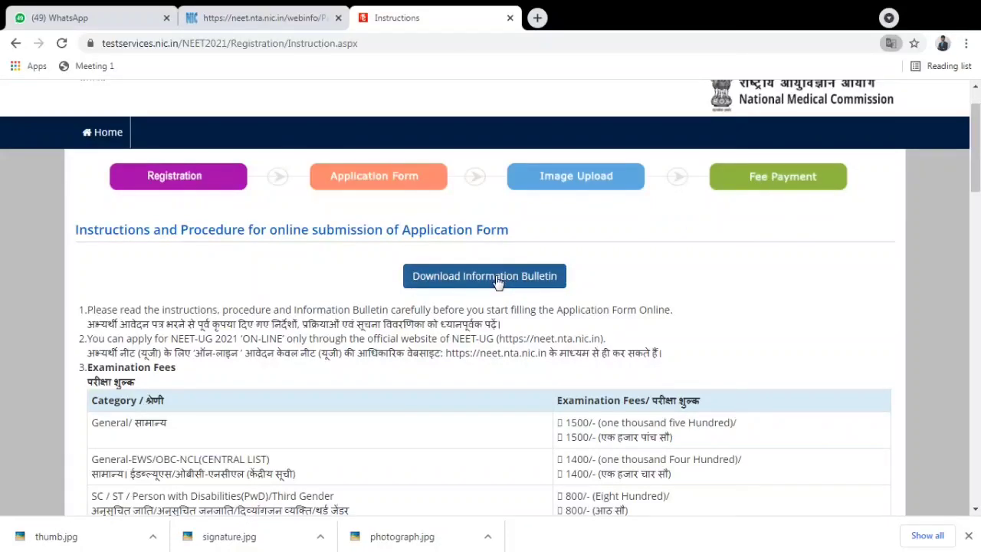
{"action": "scroll", "coordinate": [496, 282], "scroll_direction": "down", "scroll_amount": 3}
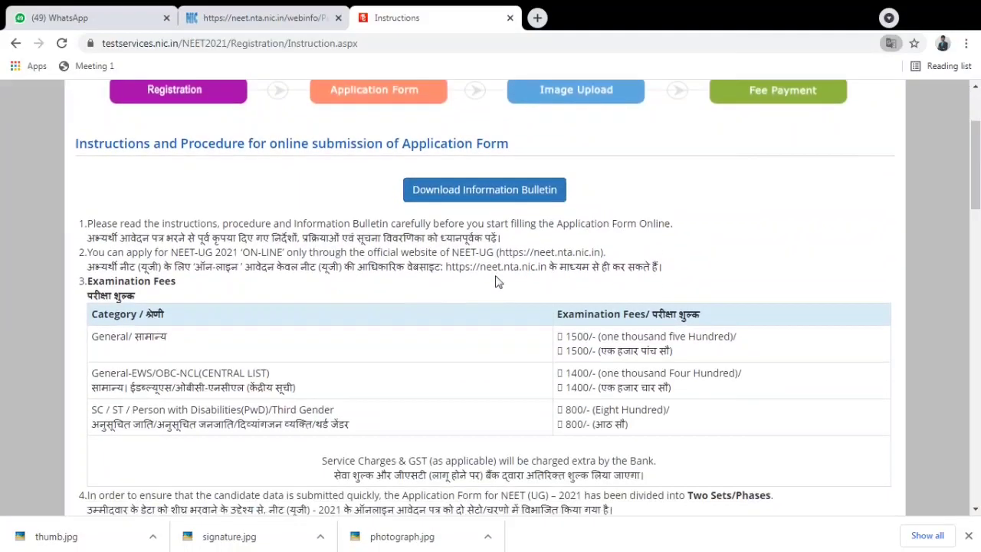
{"action": "scroll", "coordinate": [497, 282], "scroll_direction": "down", "scroll_amount": 4}
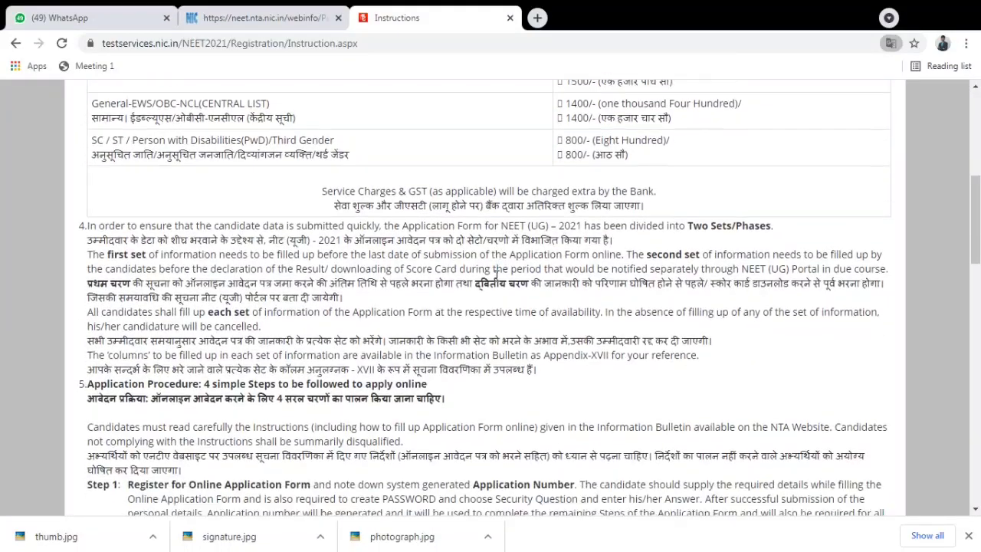
{"action": "scroll", "coordinate": [496, 282], "scroll_direction": "down", "scroll_amount": 2}
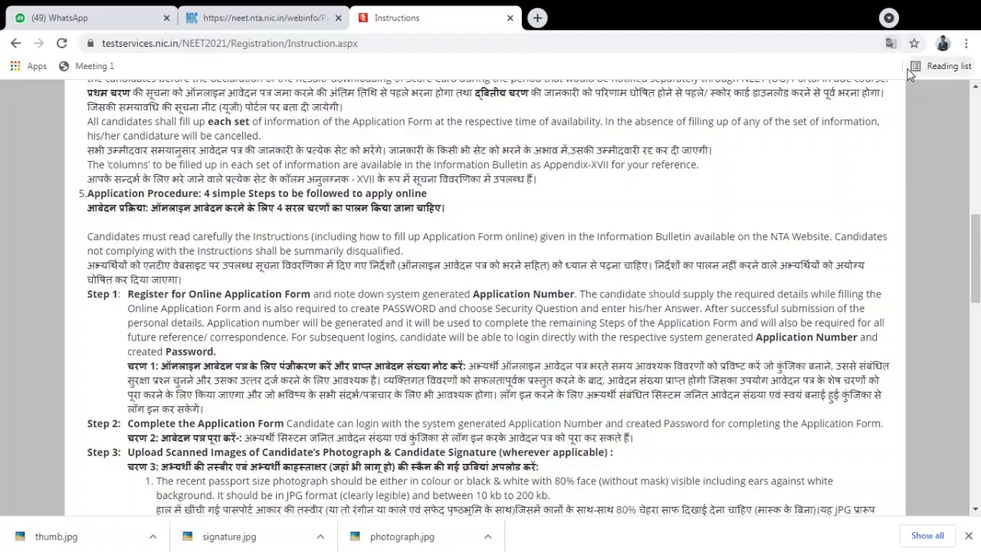
{"action": "scroll", "coordinate": [619, 222], "scroll_direction": "down", "scroll_amount": 1}
{"action": "scroll", "coordinate": [619, 222], "scroll_direction": "down", "scroll_amount": 10}
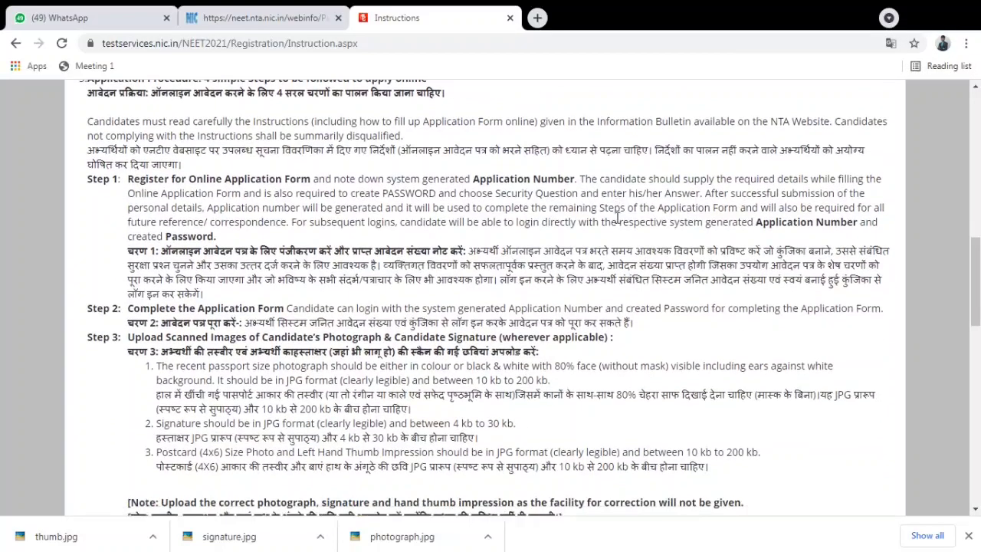
{"action": "scroll", "coordinate": [619, 222], "scroll_direction": "down", "scroll_amount": 10}
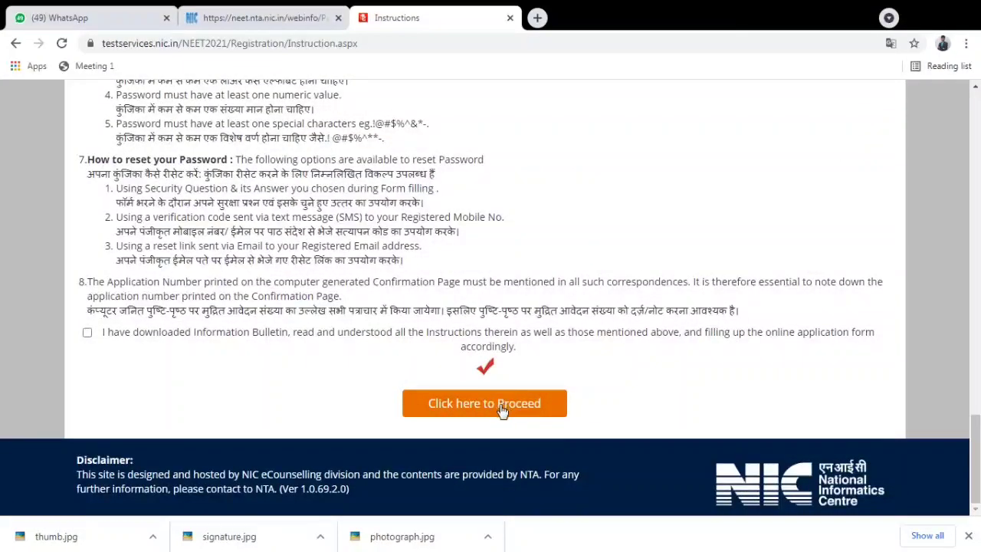
Tick the instructions acknowledgement after the rejected proceed attempt, then proceed to the registration form.
{"action": "left_click", "coordinate": [501, 406]}
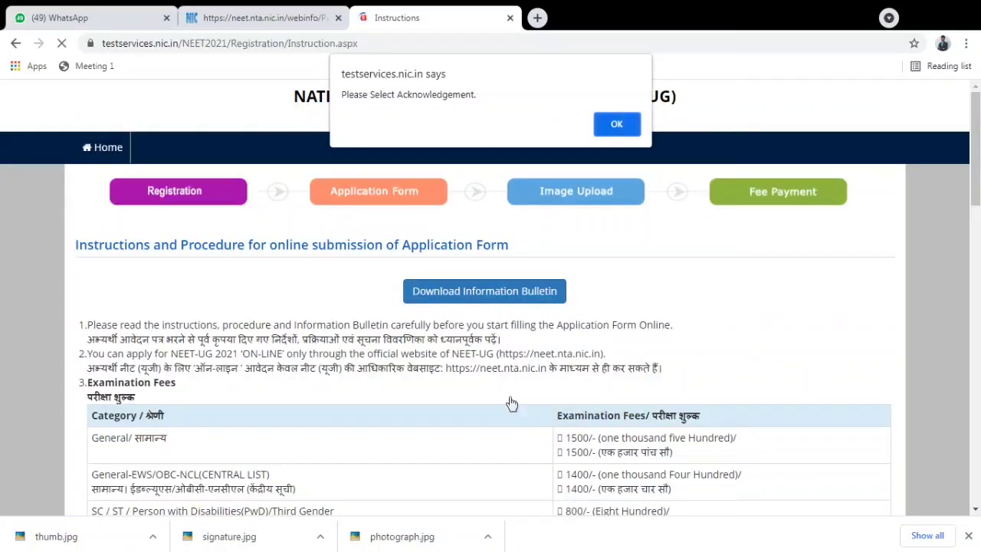
{"action": "left_click", "coordinate": [614, 127]}
{"action": "scroll", "coordinate": [528, 372], "scroll_direction": "up", "scroll_amount": 2}
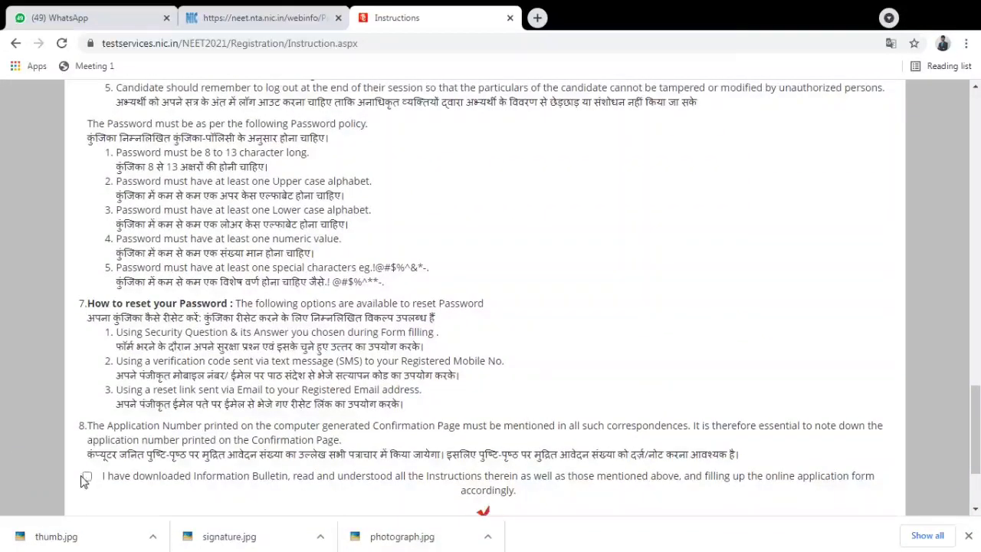
{"action": "left_click", "coordinate": [87, 476]}
{"action": "scroll", "coordinate": [421, 495], "scroll_direction": "down", "scroll_amount": 1}
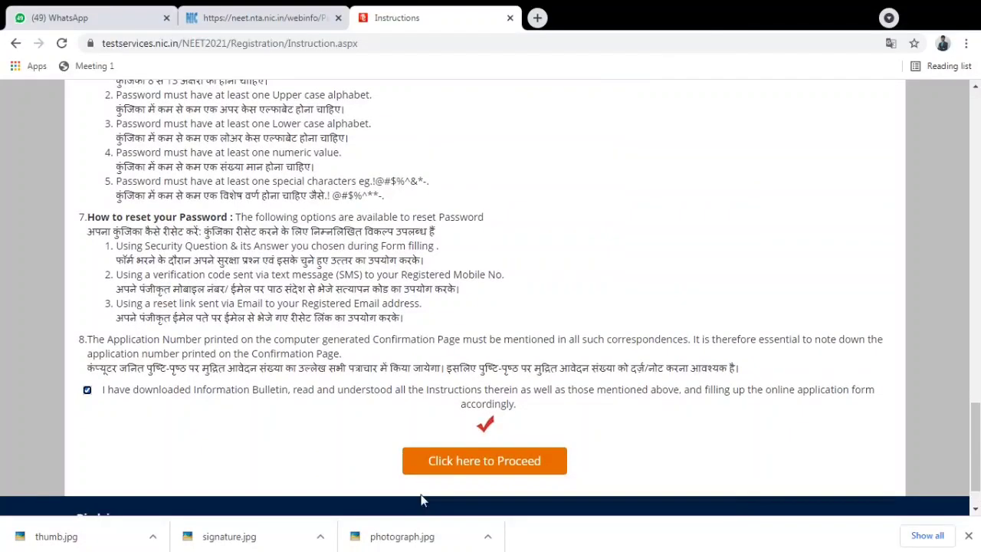
{"action": "left_click", "coordinate": [470, 464]}
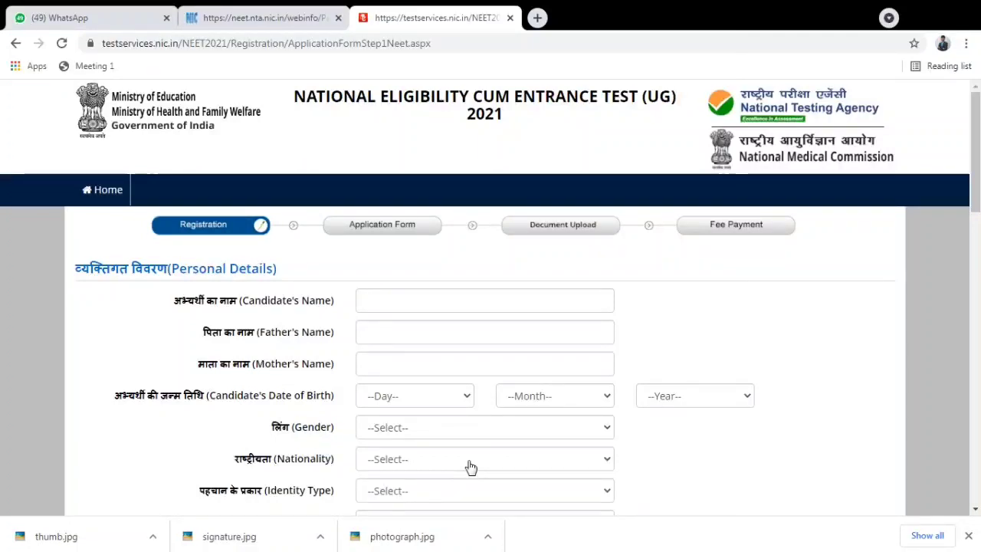
Enter the candidate's, father's and mother's names.
{"action": "left_click", "coordinate": [391, 301]}
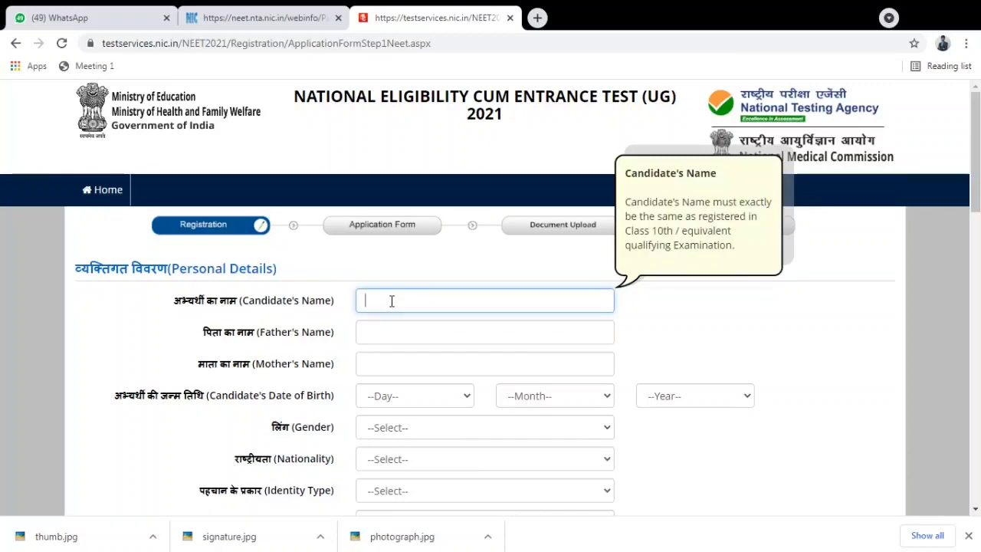
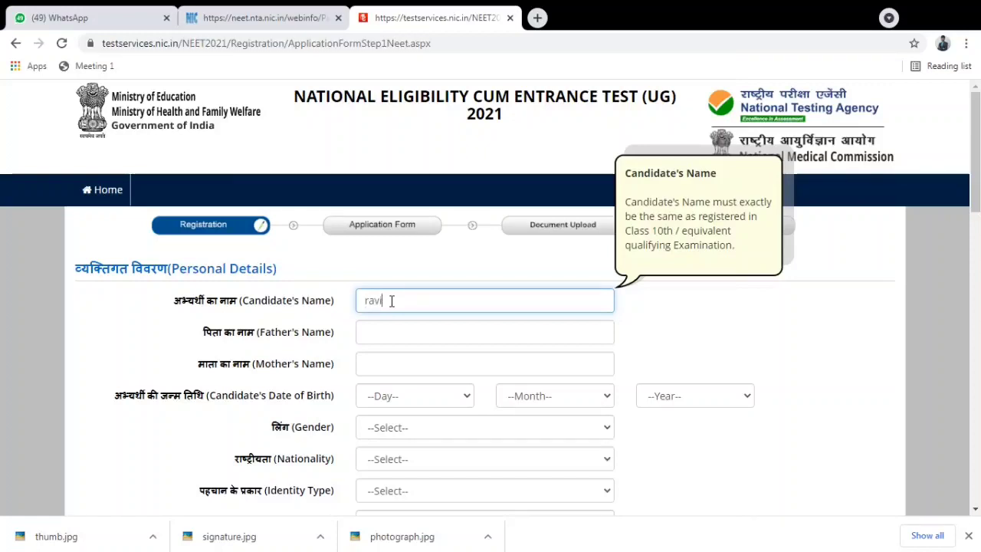
{"action": "key", "text": "Tab"}
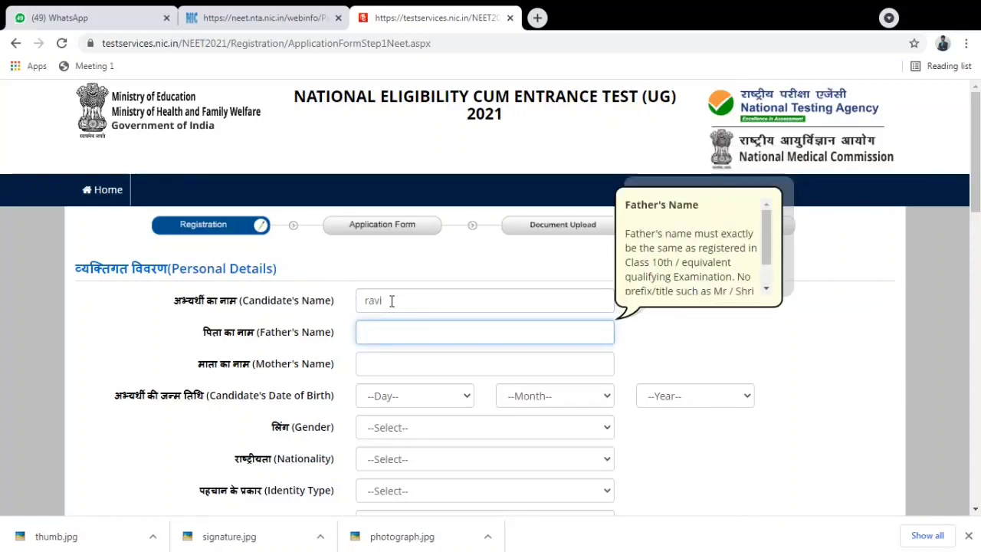
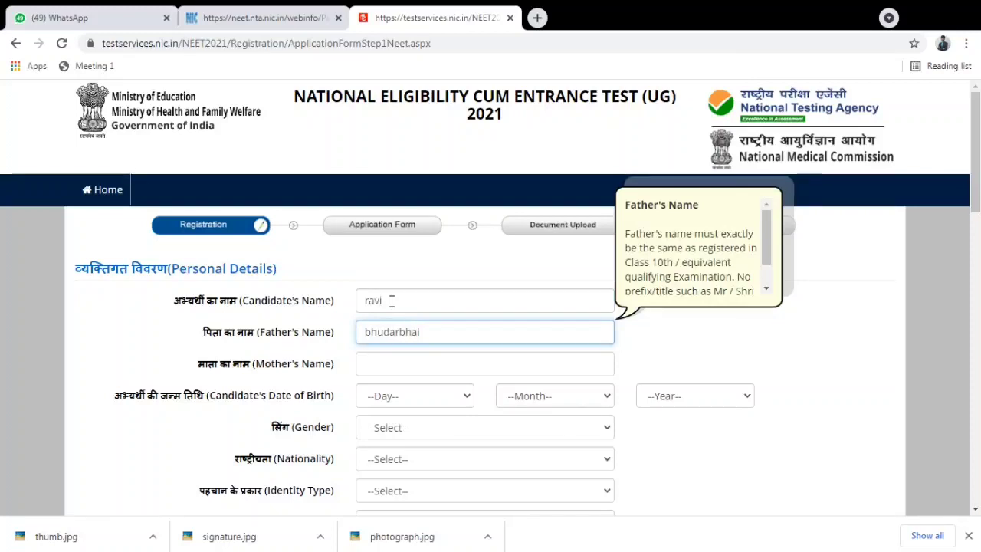
{"action": "key", "text": "Tab"}
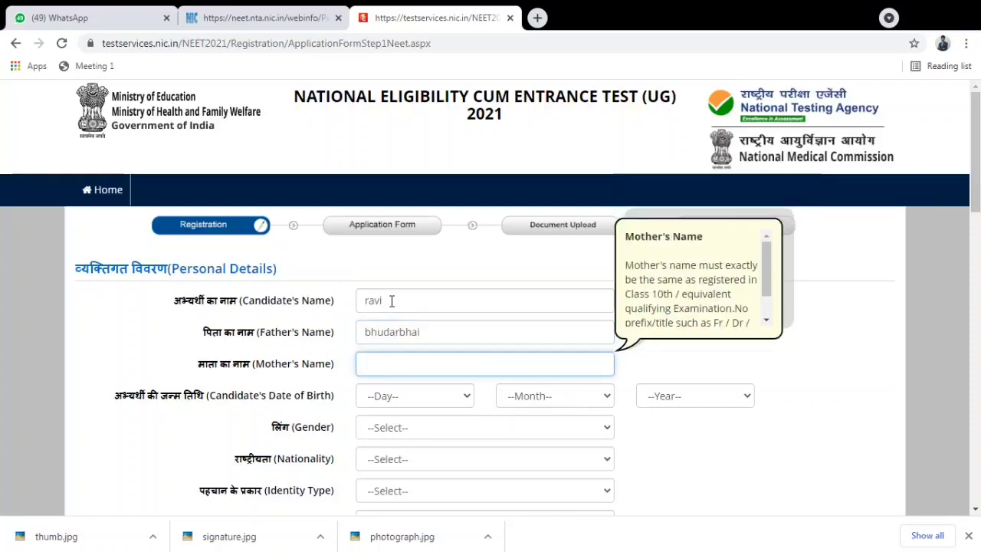
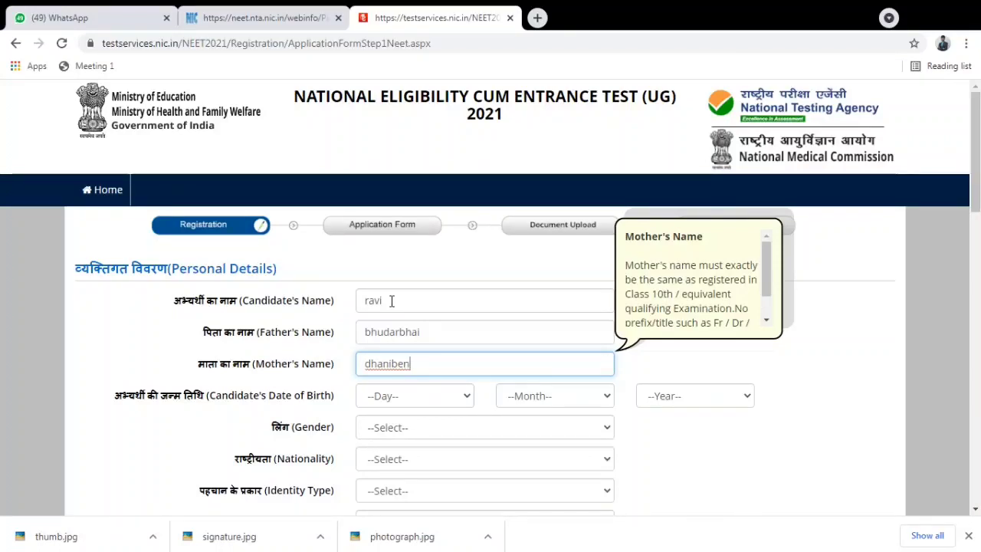
Enter the candidate's date of birth, and choose gender Male and nationality Indian.
{"action": "key", "text": "Tab"}
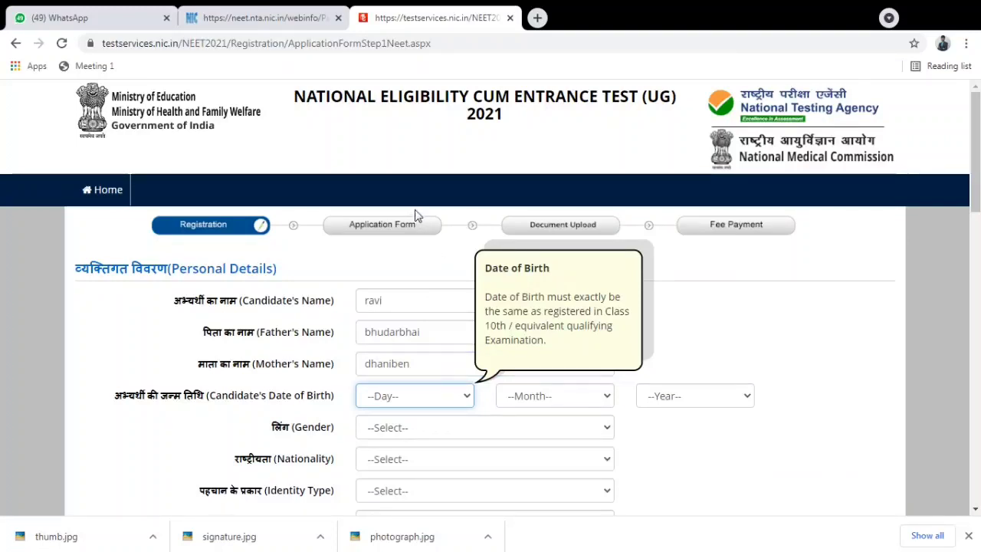
{"action": "key", "text": "Tab"}
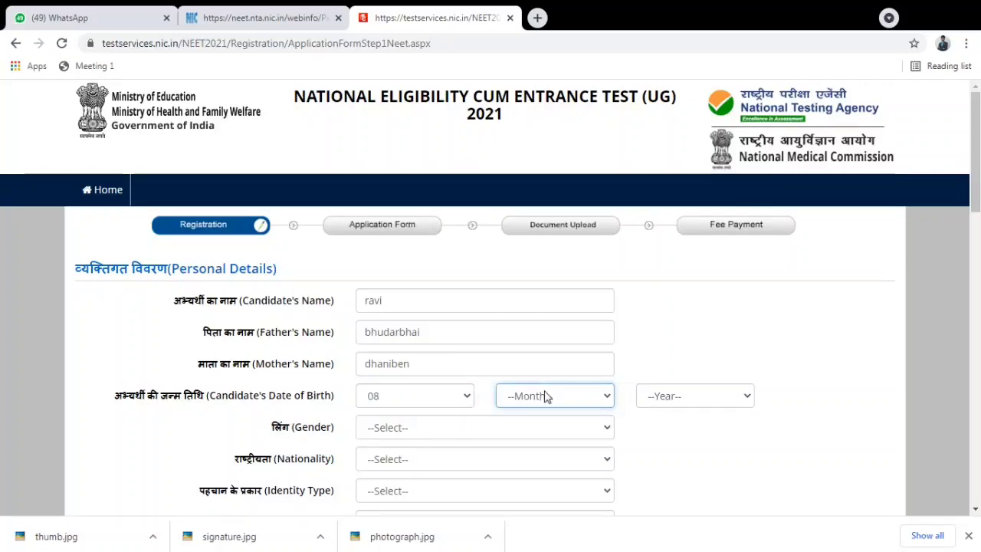
{"action": "key", "text": "Tab"}
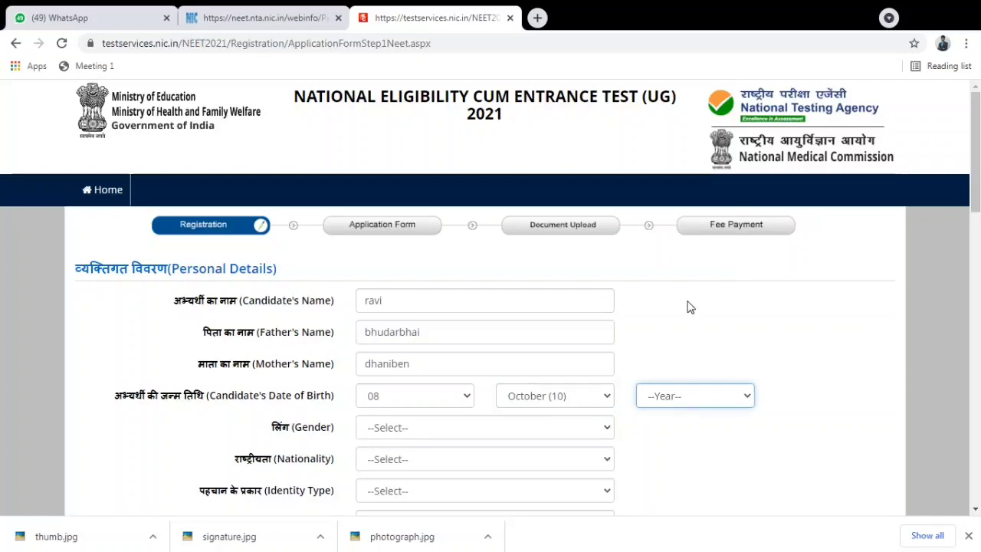
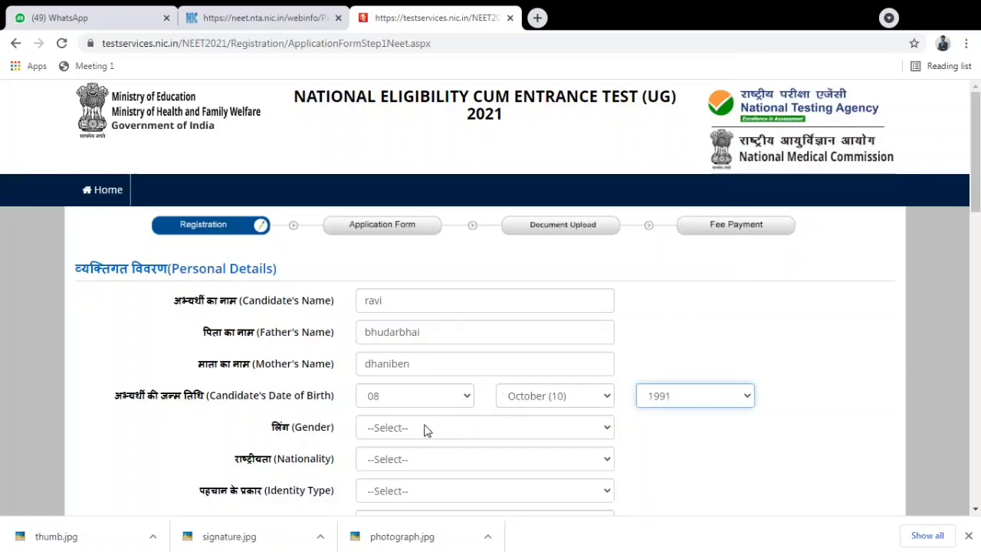
{"action": "key", "text": "Tab"}
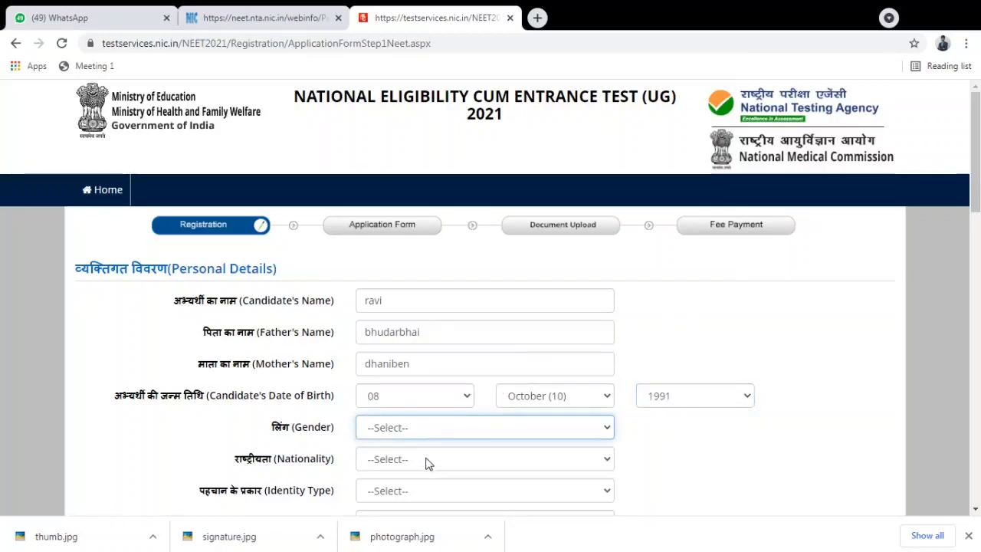
{"action": "key", "text": "Tab"}
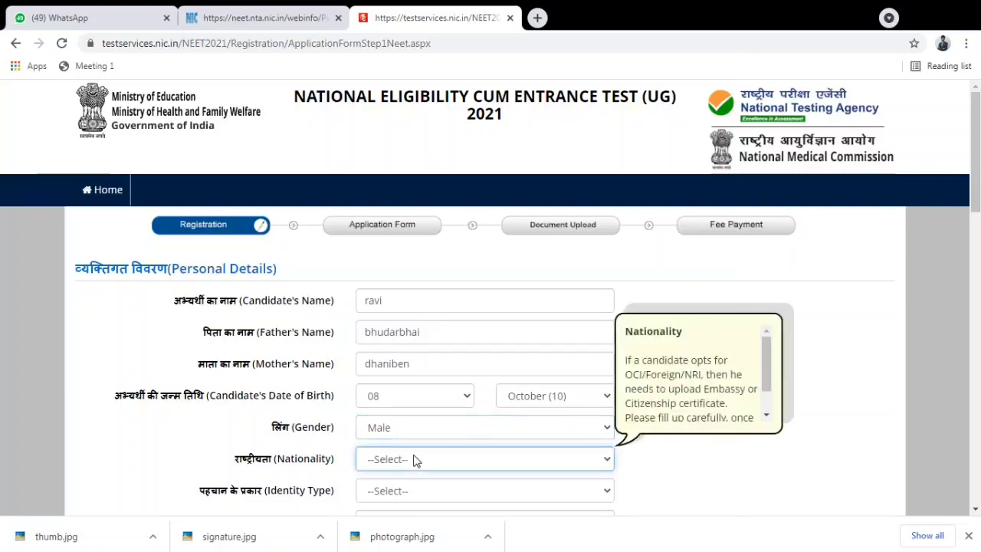
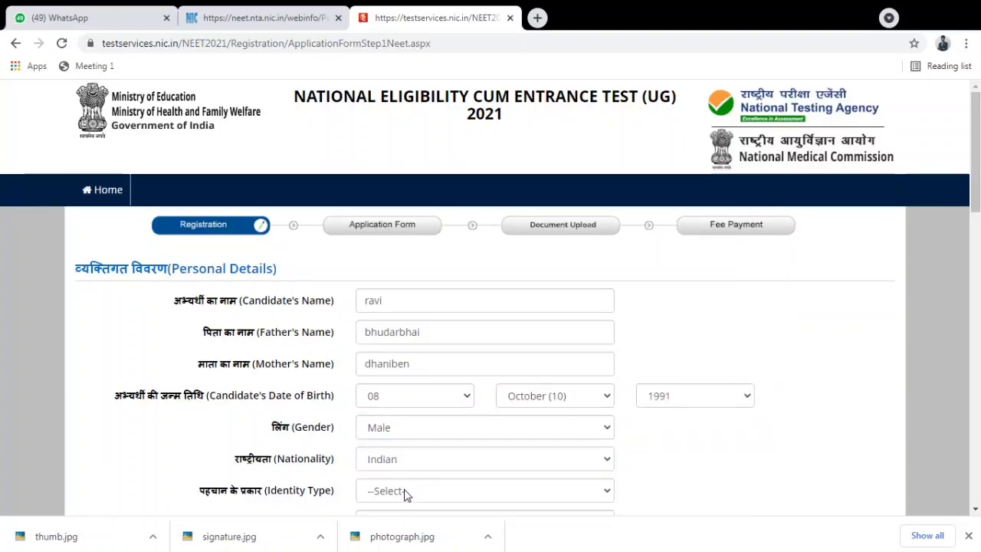
{"action": "scroll", "coordinate": [405, 492], "scroll_direction": "down", "scroll_amount": 2}
{"action": "scroll", "coordinate": [406, 491], "scroll_direction": "down", "scroll_amount": 3}
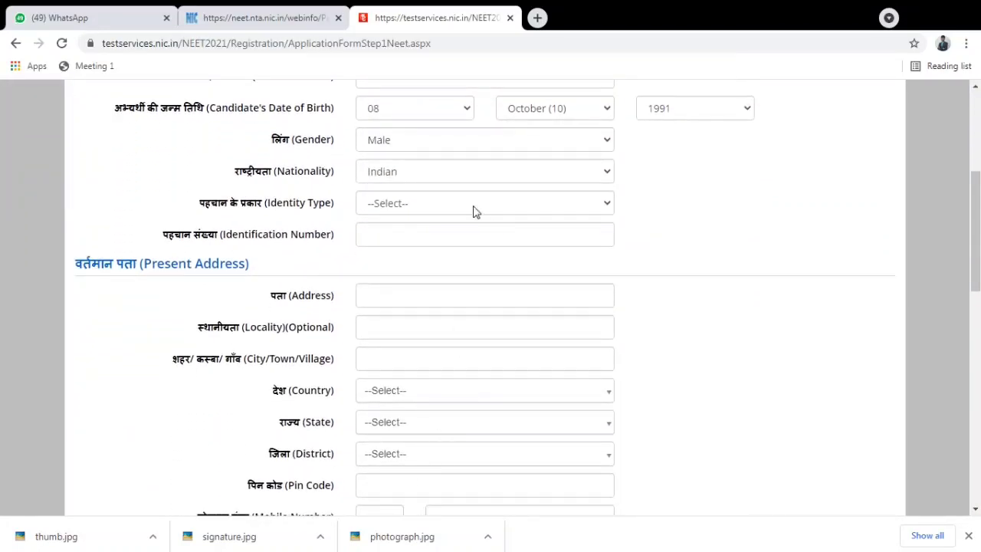
Choose Aadhaar as the identity type and enter its last four digits.
{"action": "left_click", "coordinate": [470, 206]}
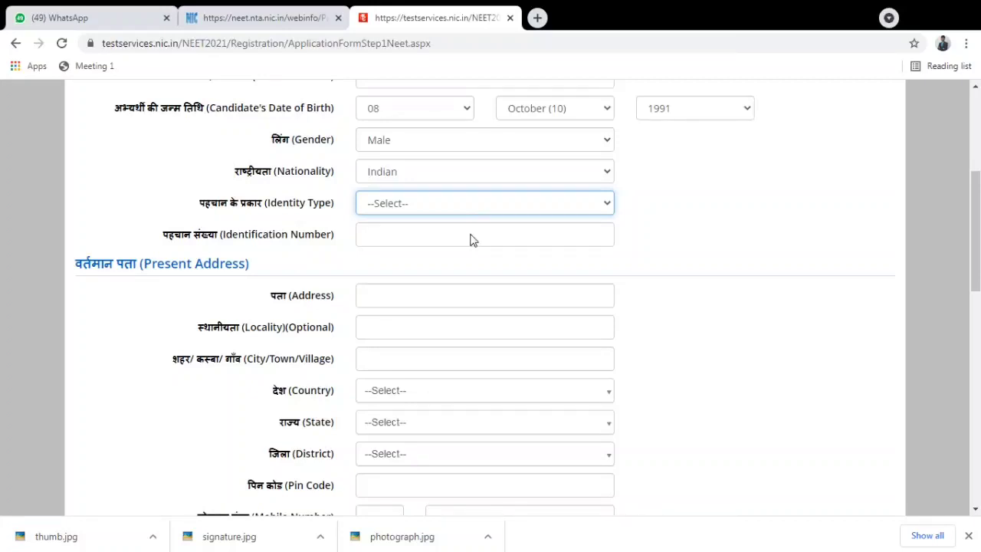
{"action": "key", "text": "Down"}
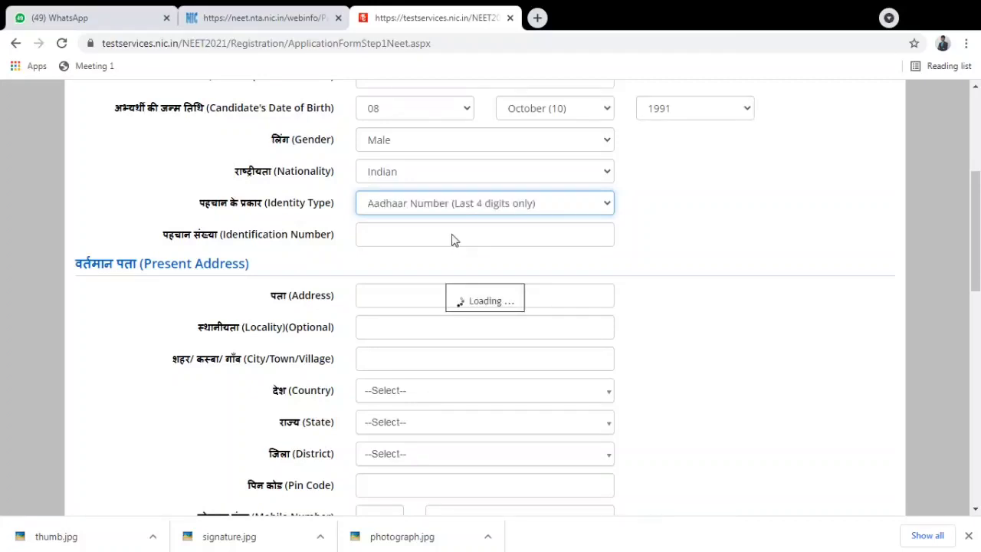
{"action": "left_click", "coordinate": [434, 233]}
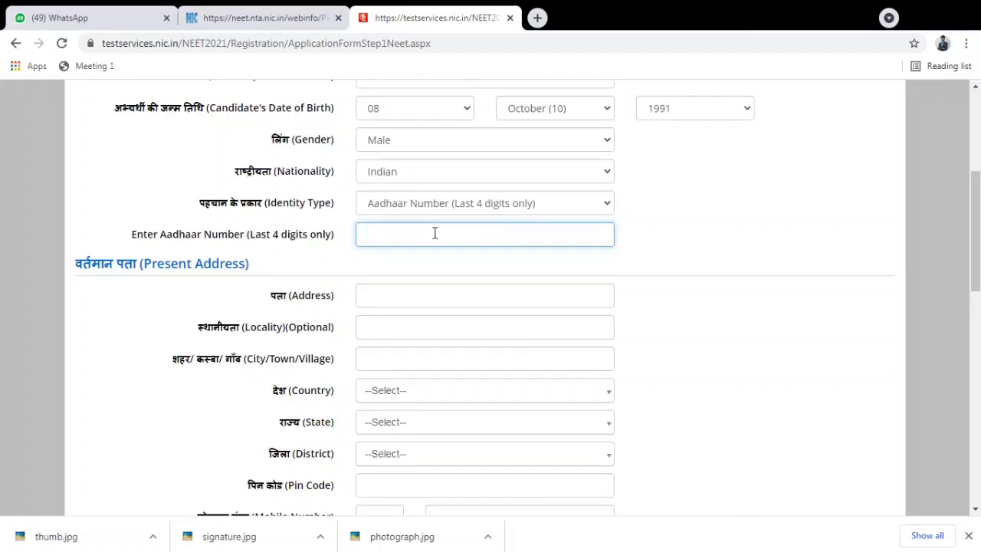
{"action": "type", "text": "6563"}
Fill in the present address, locality and city fields.
{"action": "left_click", "coordinate": [430, 295]}
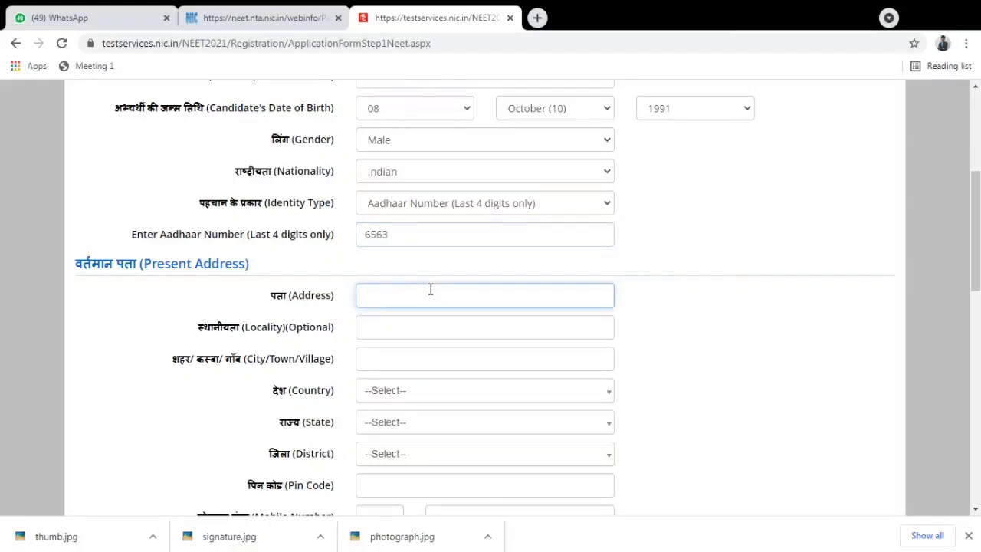
{"action": "type", "text": "at morbi"}
{"action": "left_click", "coordinate": [416, 326]}
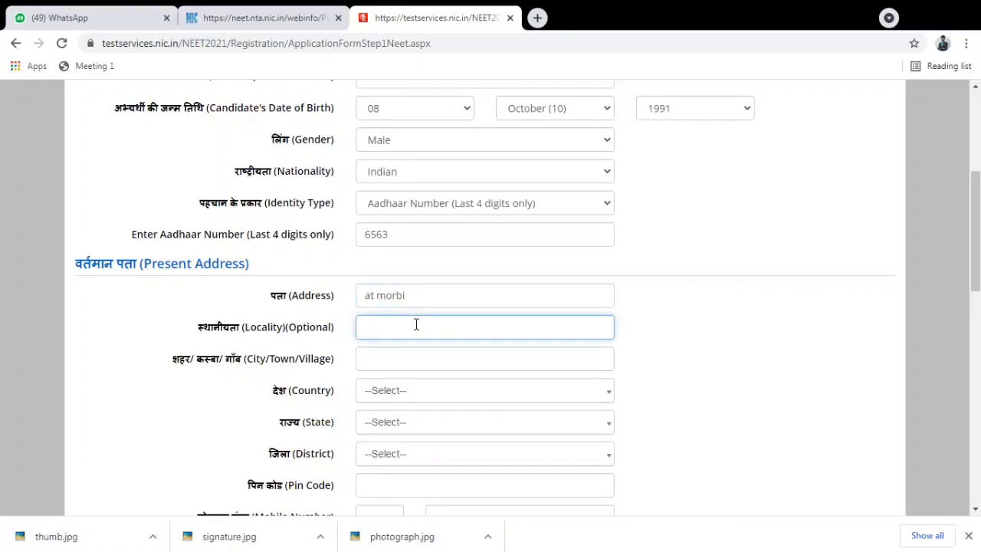
{"action": "type", "text": "morbi"}
{"action": "left_click", "coordinate": [417, 359]}
{"action": "type", "text": "morbi"}
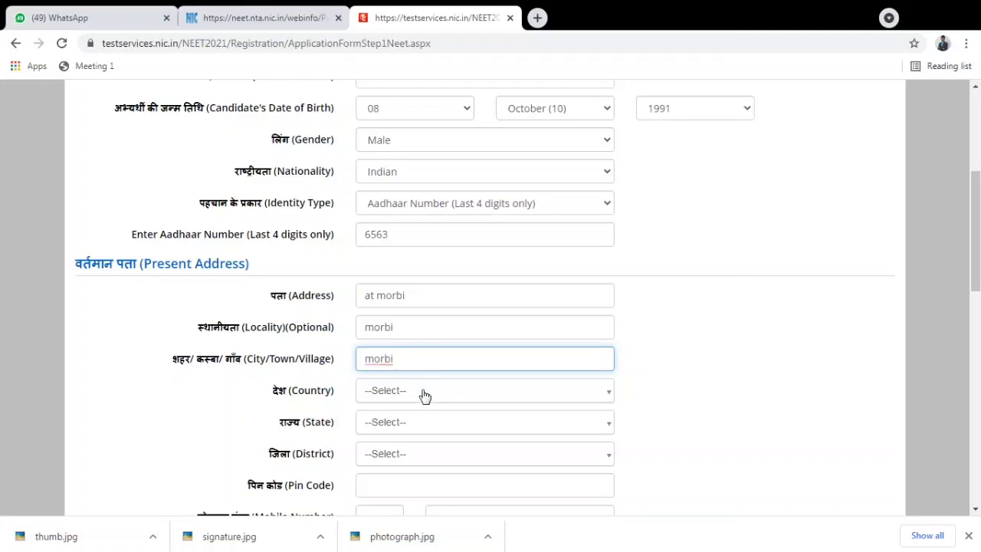
Select India as the country, then the candidate's state and district.
{"action": "left_click", "coordinate": [424, 395]}
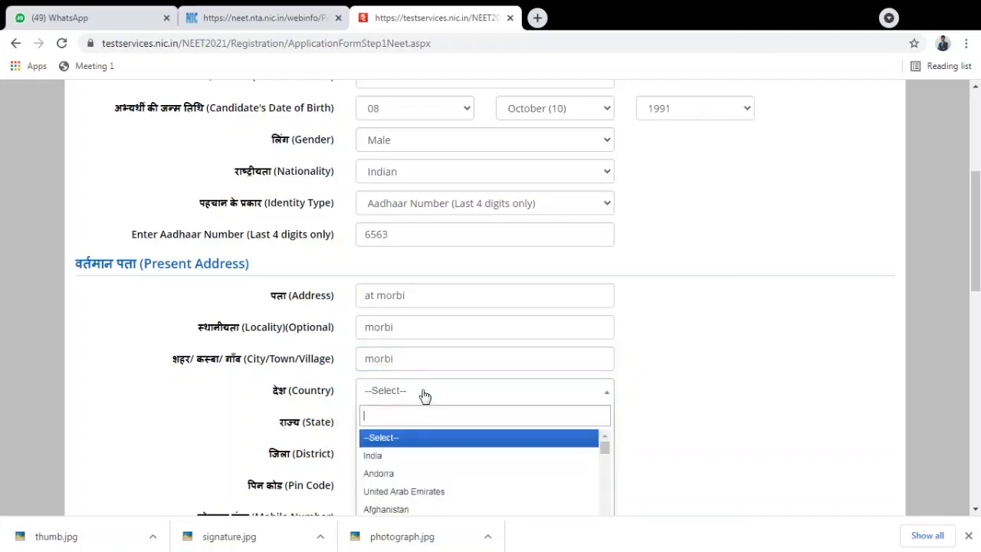
{"action": "left_click", "coordinate": [397, 457]}
{"action": "scroll", "coordinate": [397, 458], "scroll_direction": "down", "scroll_amount": 2}
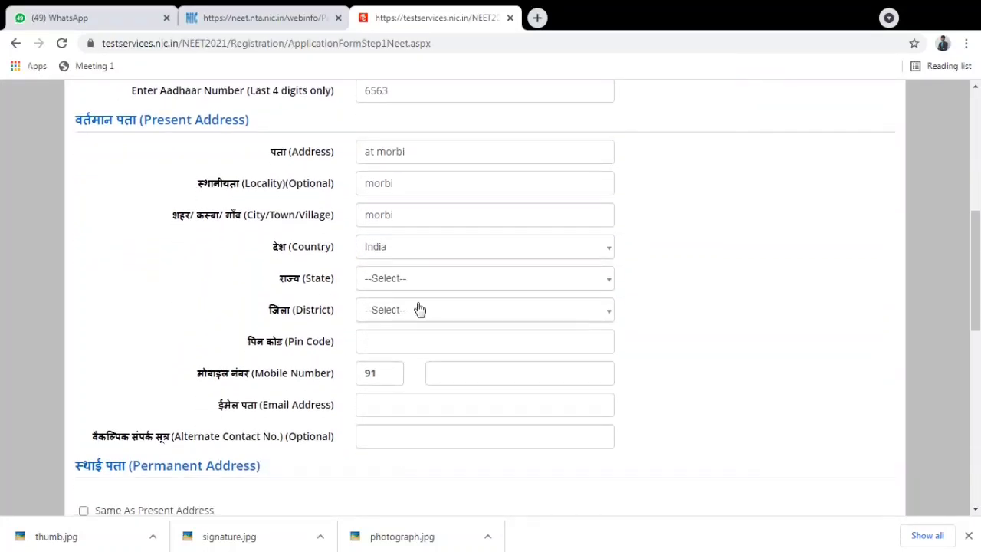
{"action": "left_click", "coordinate": [399, 279]}
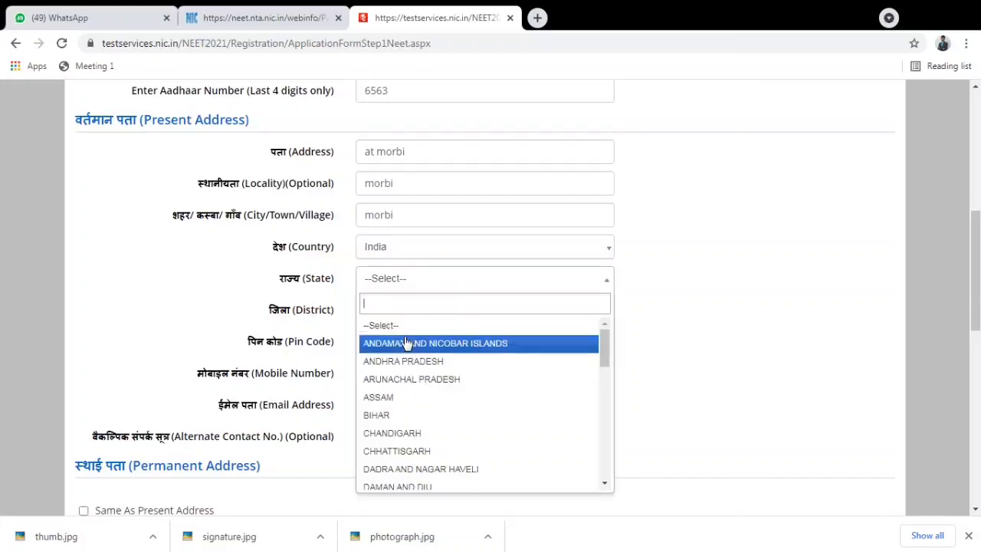
{"action": "type", "text": "guj"}
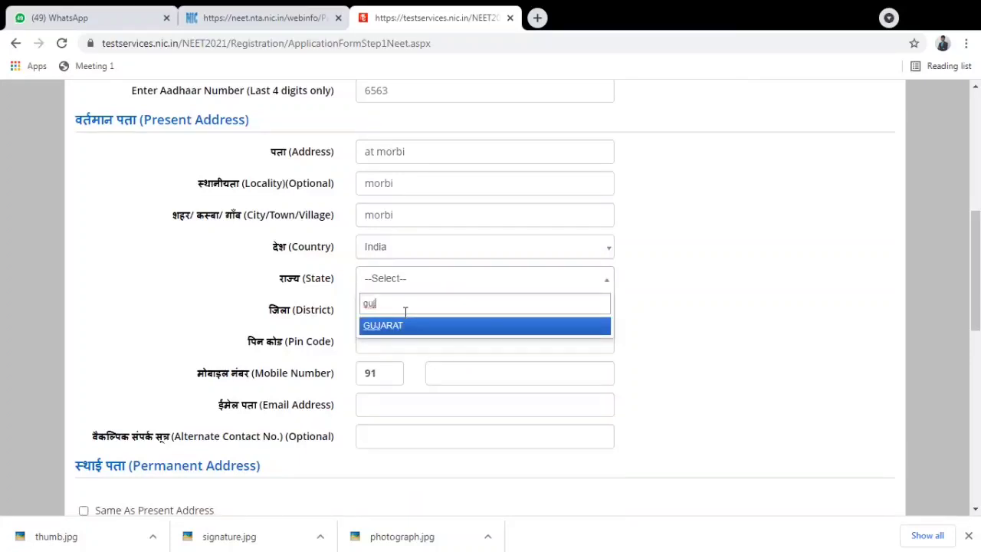
{"action": "left_click", "coordinate": [404, 320]}
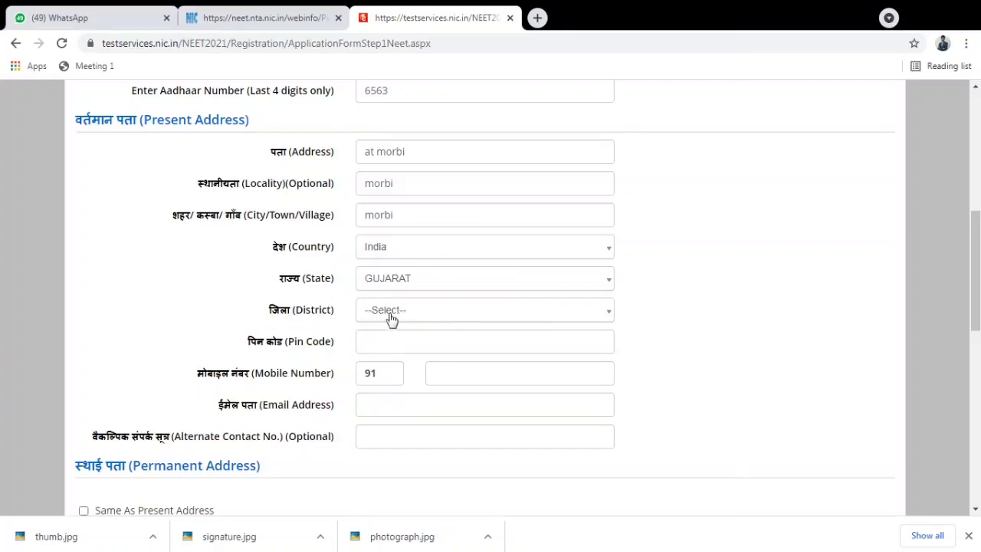
{"action": "left_click", "coordinate": [389, 317]}
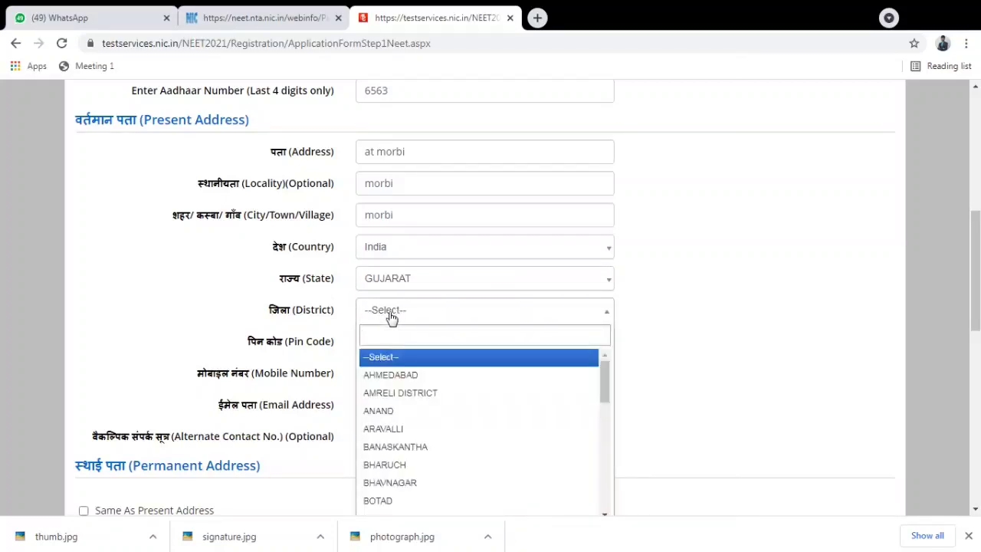
{"action": "type", "text": "morbi"}
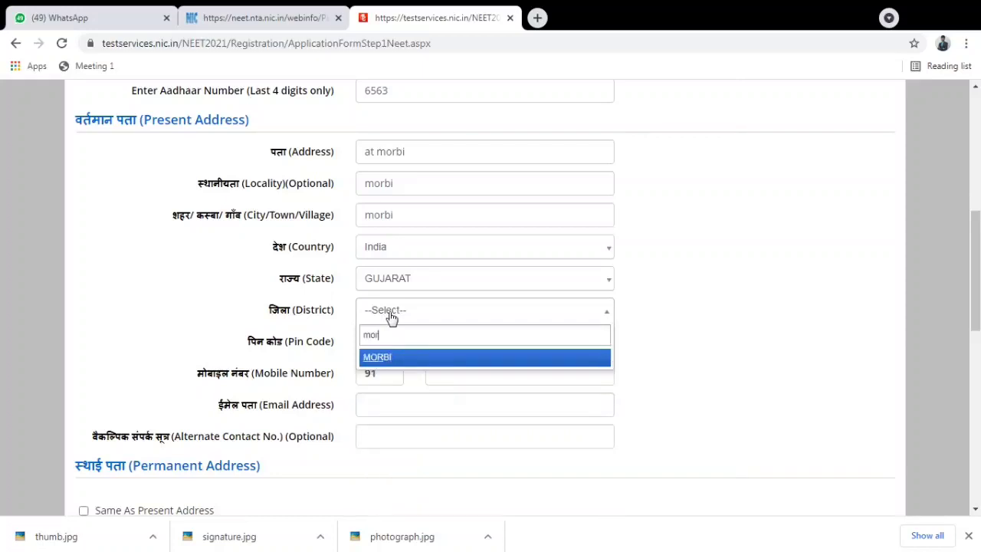
{"action": "key", "text": "Return"}
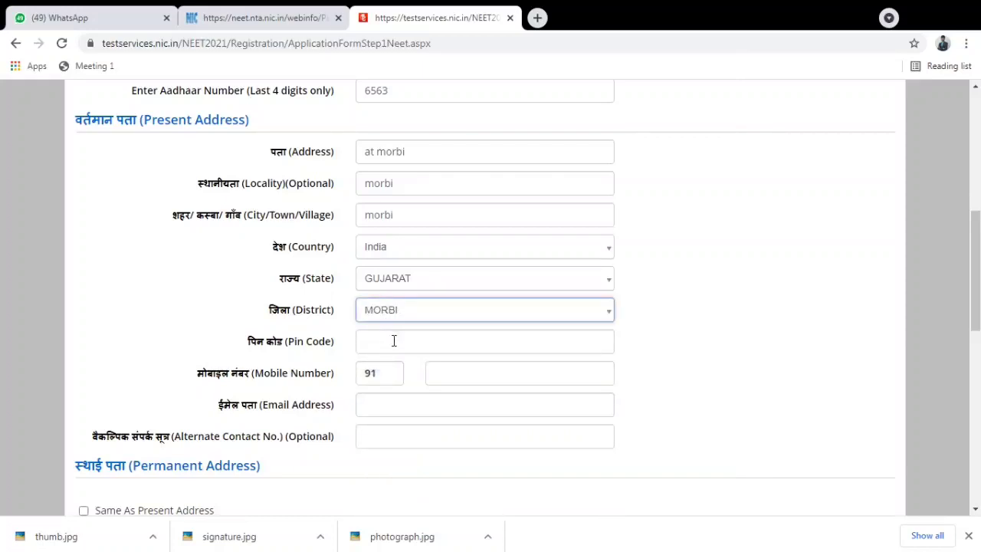
Enter the pin code, mobile number, e-mail address and alternate contact number.
{"action": "left_click", "coordinate": [394, 341]}
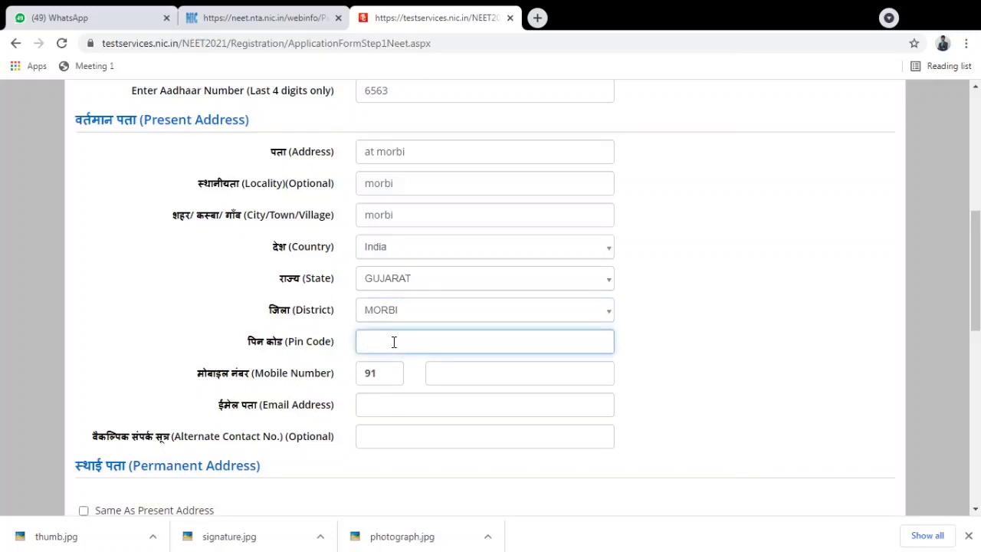
{"action": "type", "text": "363641"}
{"action": "left_click", "coordinate": [442, 372]}
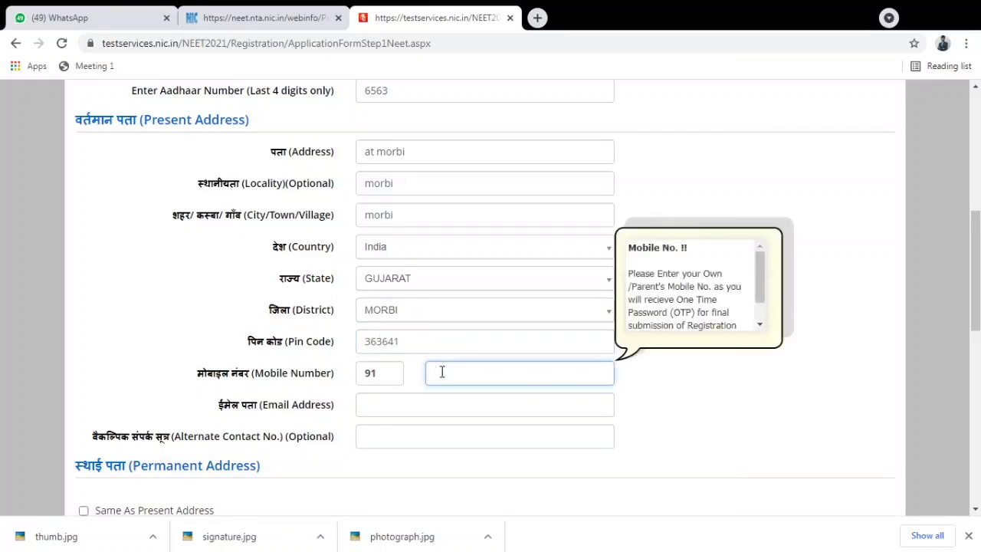
{"action": "left_click", "coordinate": [442, 407]}
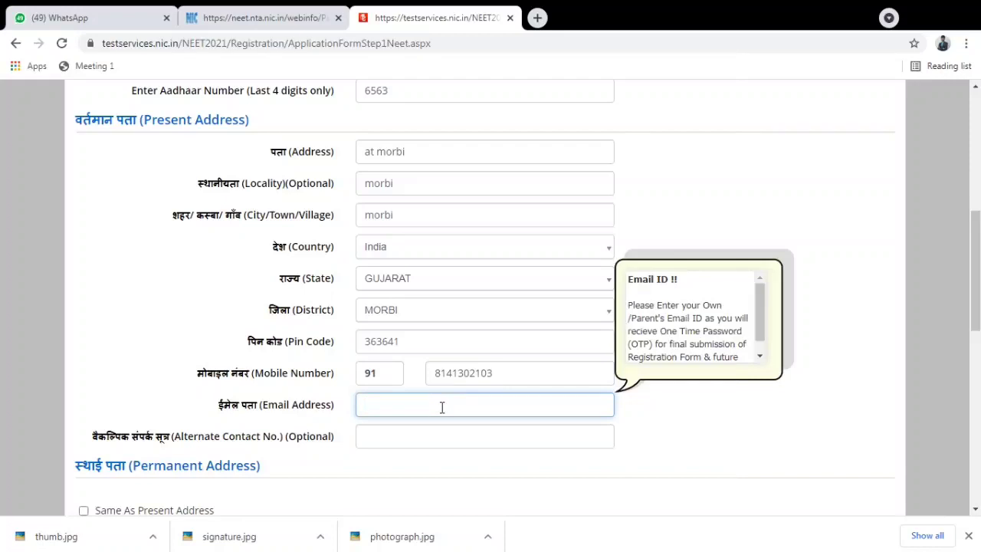
{"action": "type", "text": "R"}
{"action": "key", "text": "BackSpace"}
{"action": "type", "text": "R"}
{"action": "key", "text": "BackSpace"}
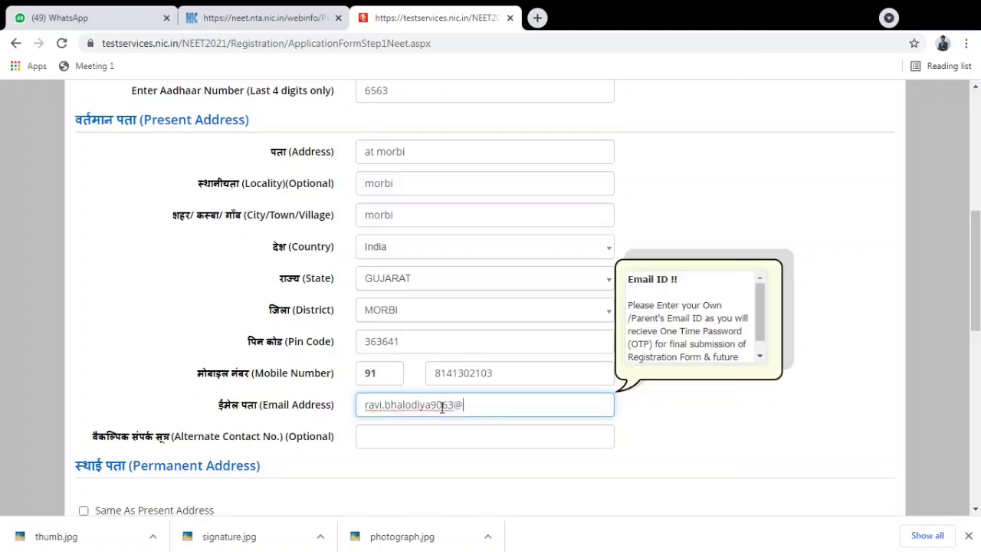
{"action": "left_click", "coordinate": [442, 428]}
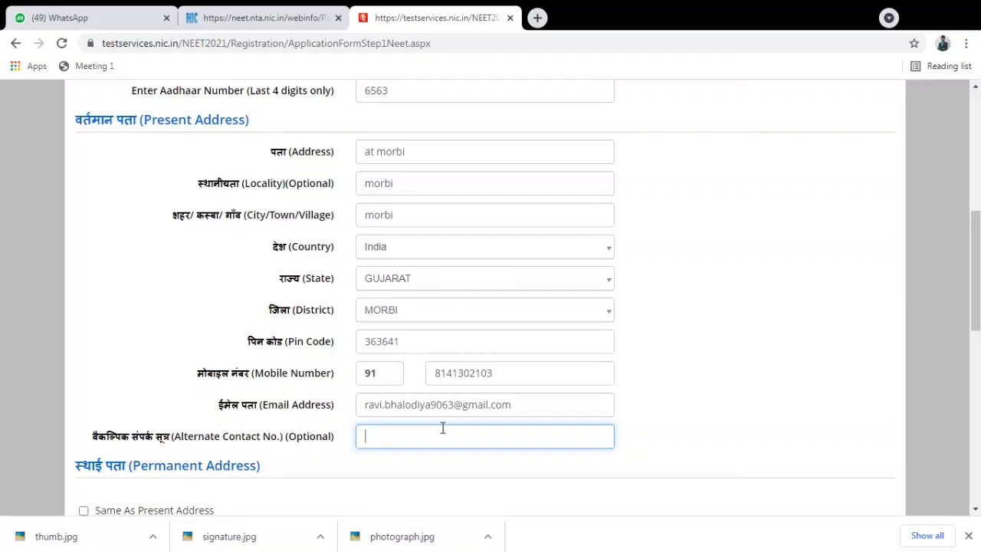
Tick 'Same As Present Address' so the permanent address copies the present one.
{"action": "left_click", "coordinate": [808, 291]}
{"action": "scroll", "coordinate": [808, 291], "scroll_direction": "down", "scroll_amount": 3}
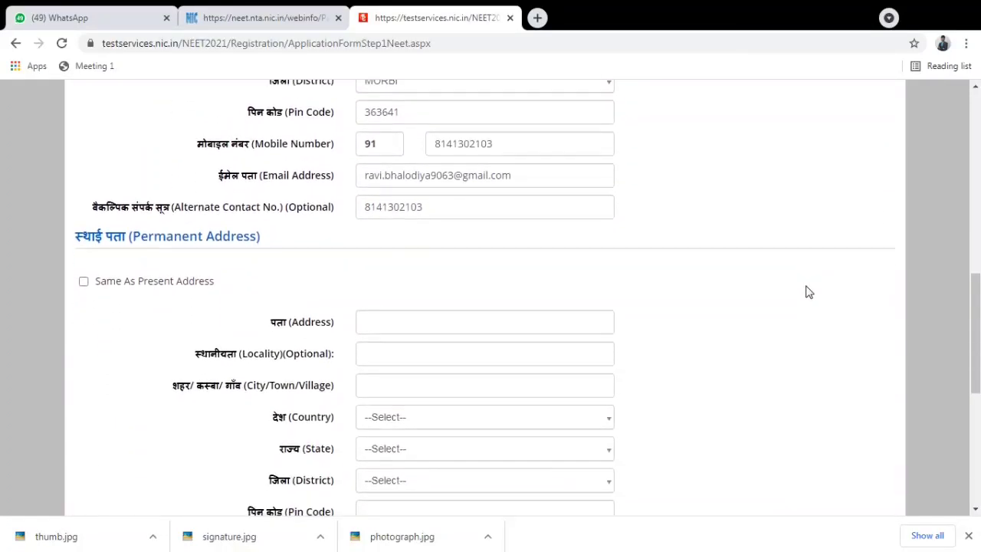
{"action": "scroll", "coordinate": [808, 291], "scroll_direction": "down", "scroll_amount": 2}
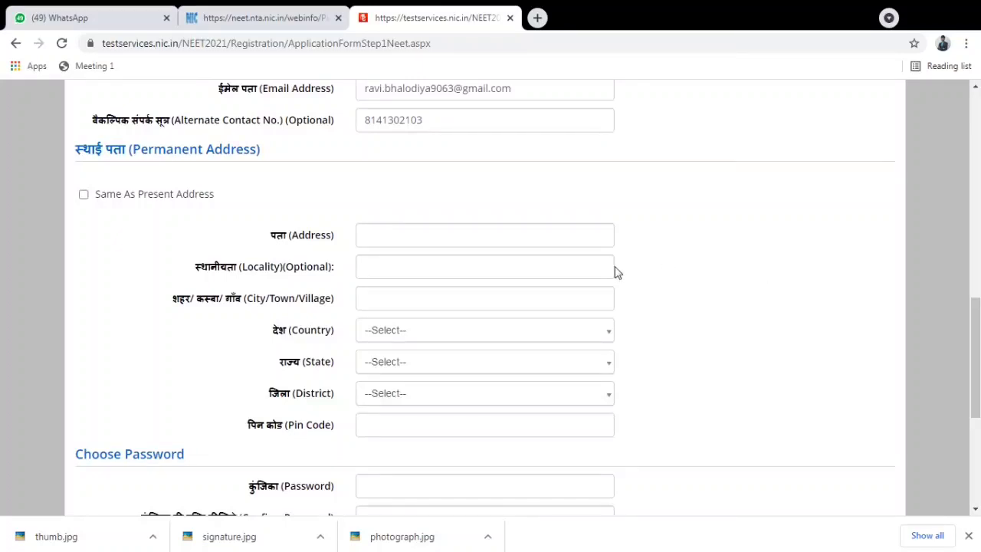
{"action": "left_click", "coordinate": [84, 195]}
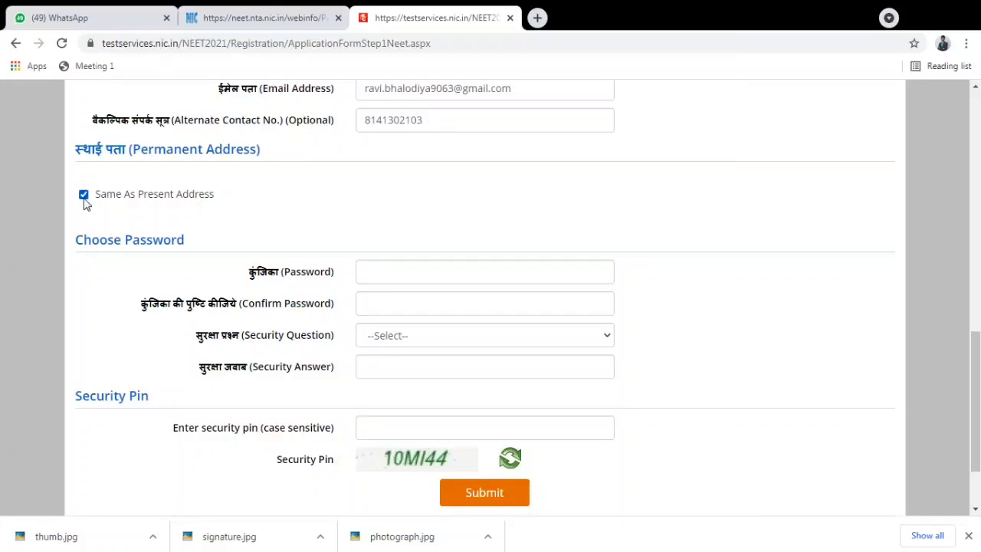
{"action": "left_click", "coordinate": [385, 274]}
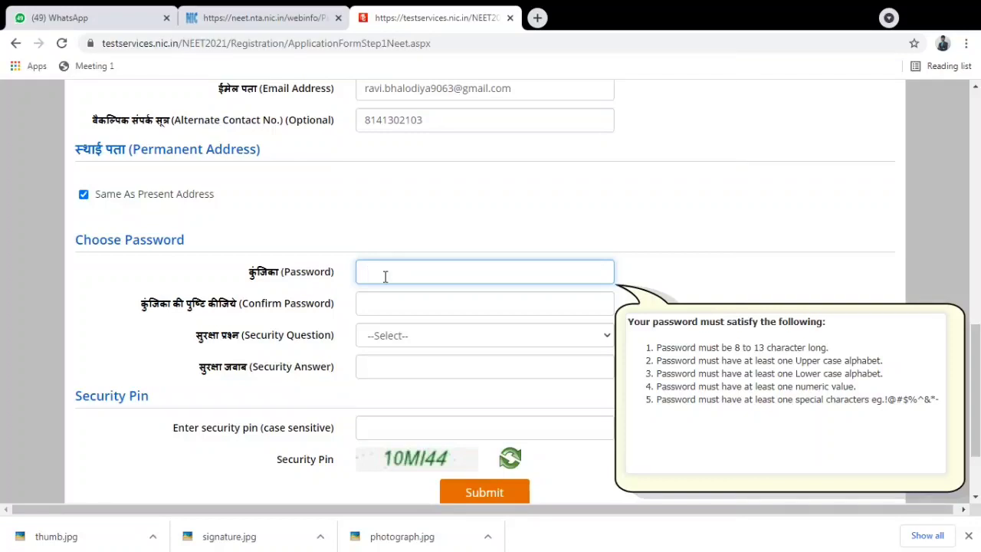
Type the account password and its confirmation.
{"action": "left_click", "coordinate": [388, 297]}
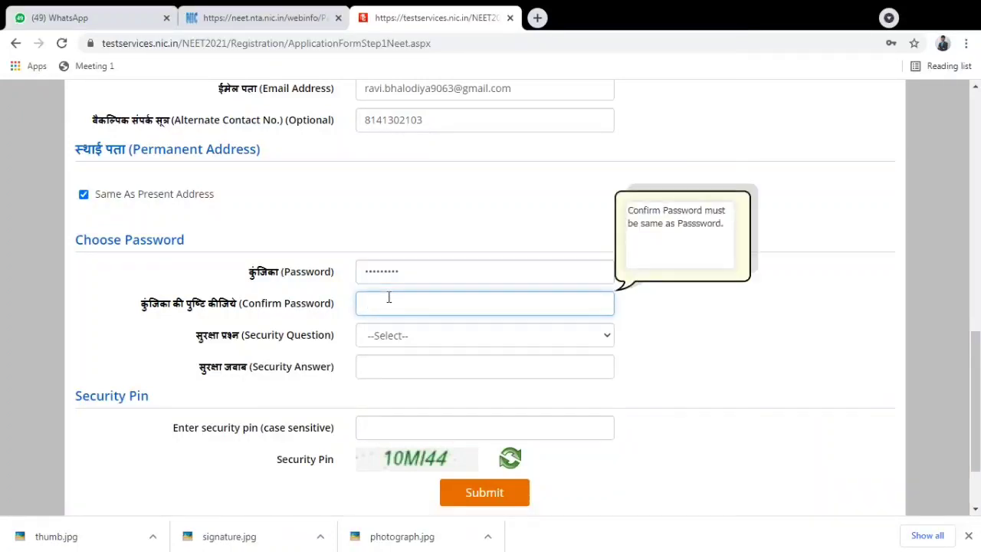
Choose 'Which is your favourite book ?', type the answer, and enter the captcha security pin.
{"action": "key", "text": "Tab"}
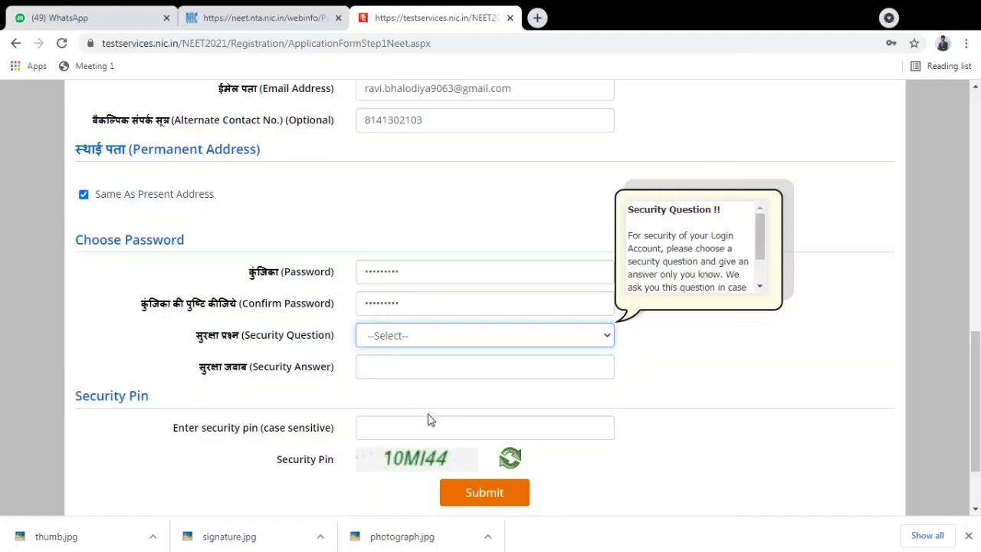
{"action": "key", "text": "Down"}
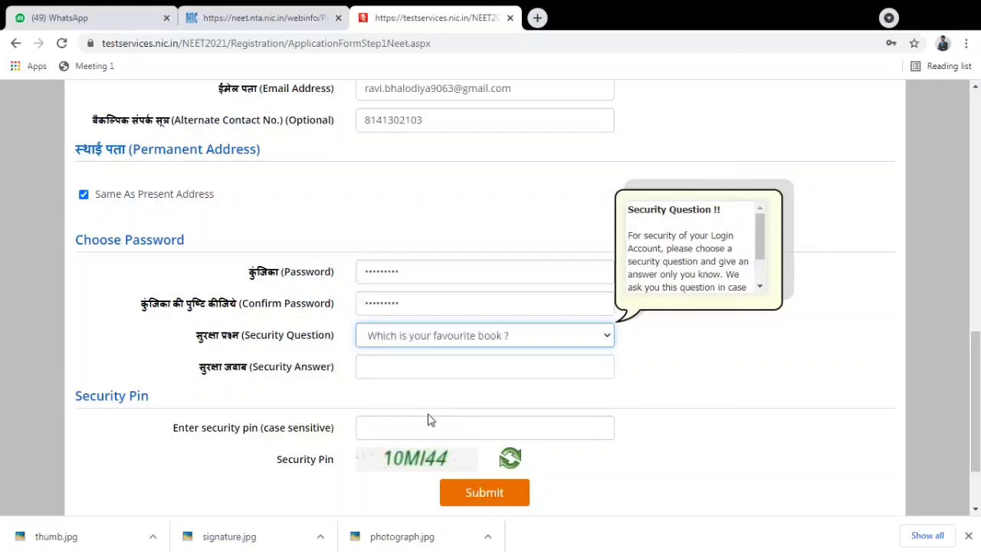
{"action": "left_click", "coordinate": [375, 364]}
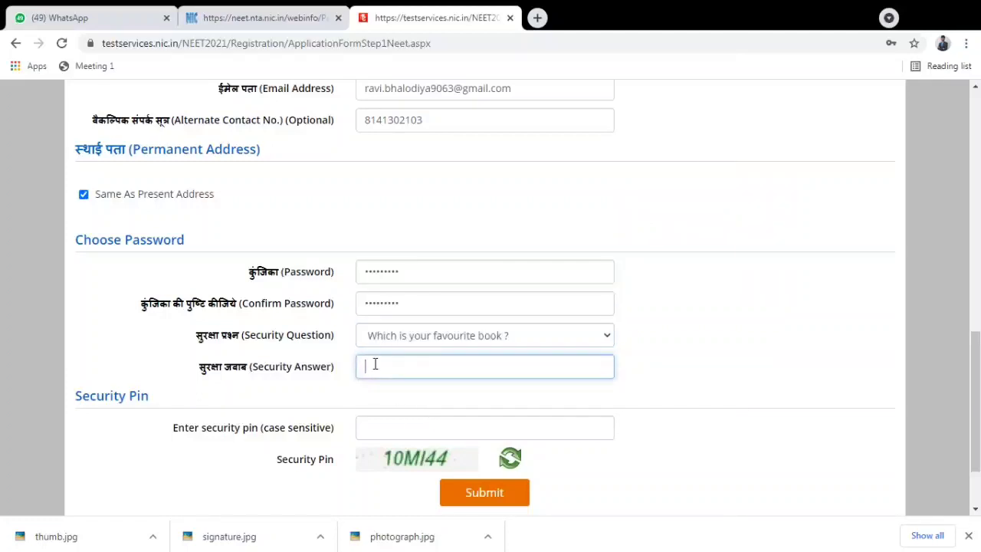
{"action": "left_click", "coordinate": [394, 423]}
{"action": "type", "text": "1"}
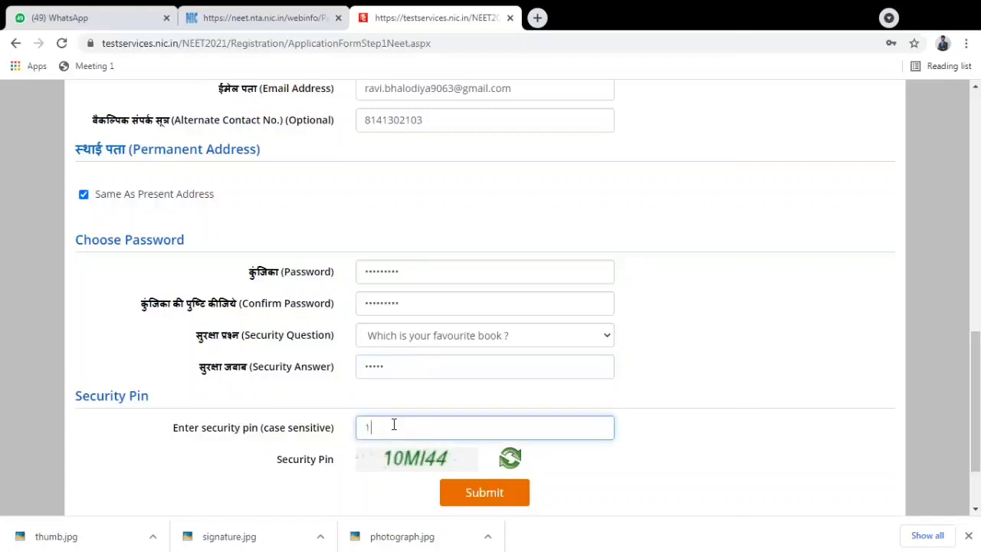
{"action": "type", "text": "0M"}
{"action": "key", "text": "ctrl+a"}
{"action": "type", "text": "I44"}
After the duplicate-contact error, re-enter the password, its confirmation and the security answer.
{"action": "left_click", "coordinate": [461, 494]}
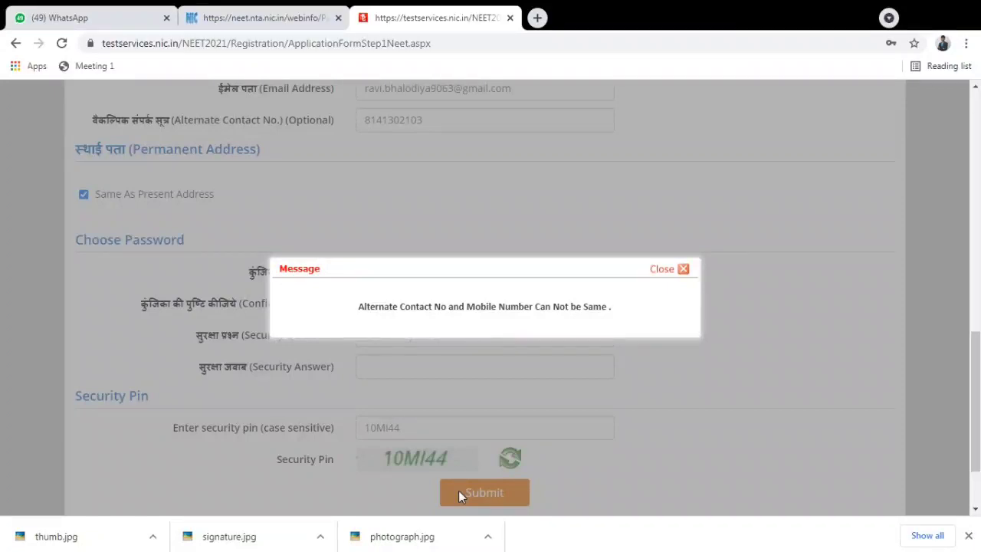
{"action": "left_click", "coordinate": [684, 271]}
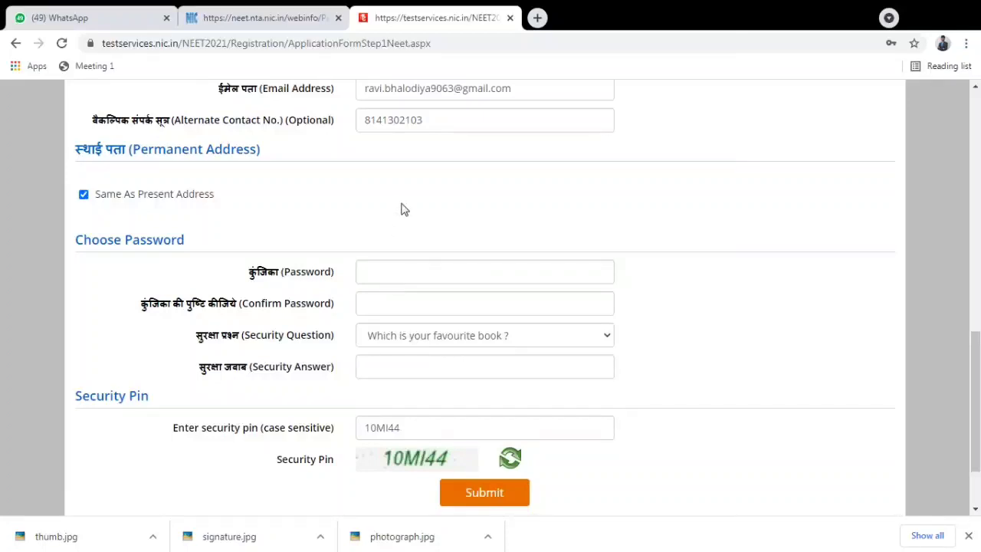
{"action": "left_click", "coordinate": [401, 271]}
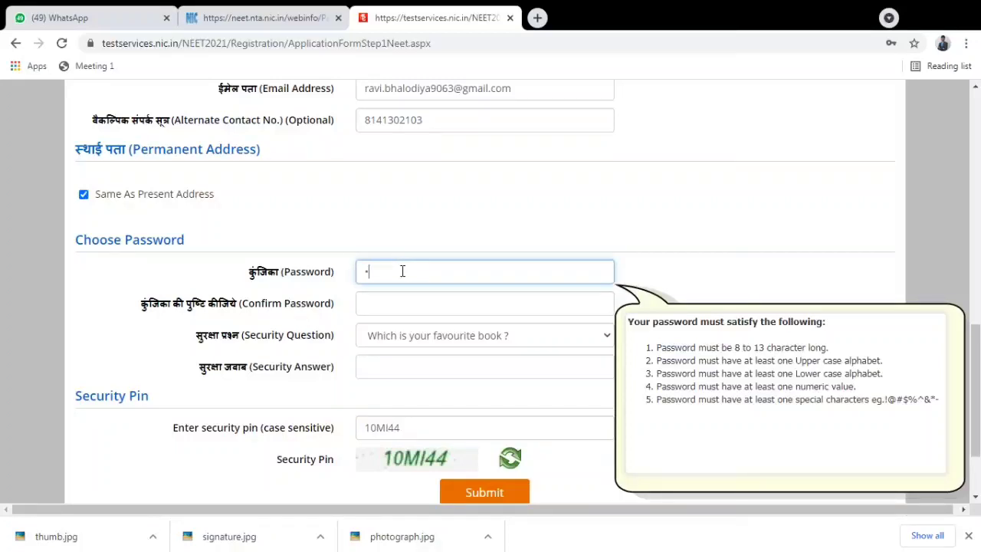
{"action": "key", "text": "BackSpace"}
{"action": "type", "text": "•••••••••"}
{"action": "left_click", "coordinate": [412, 302]}
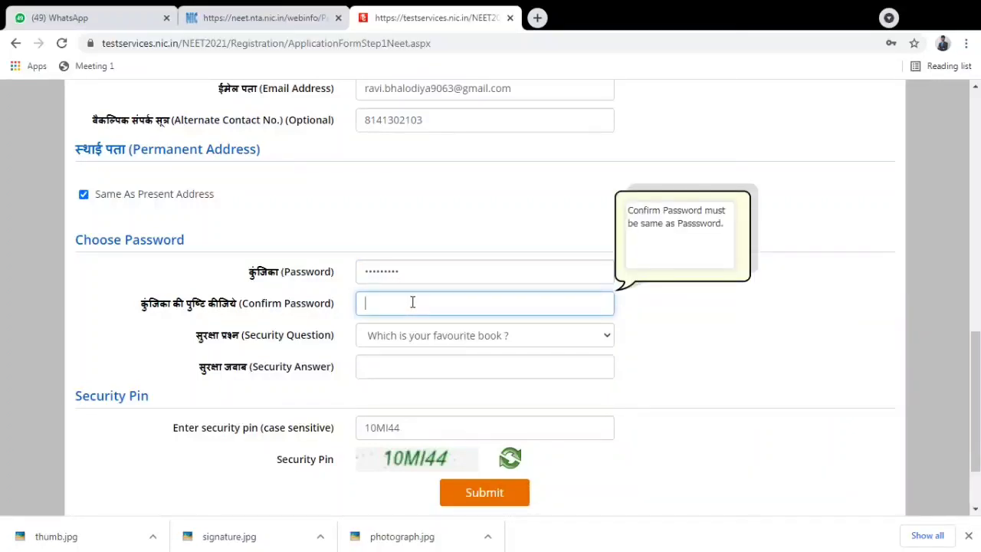
{"action": "type", "text": "•••••••••"}
{"action": "left_click", "coordinate": [425, 359]}
{"action": "type", "text": "••"}
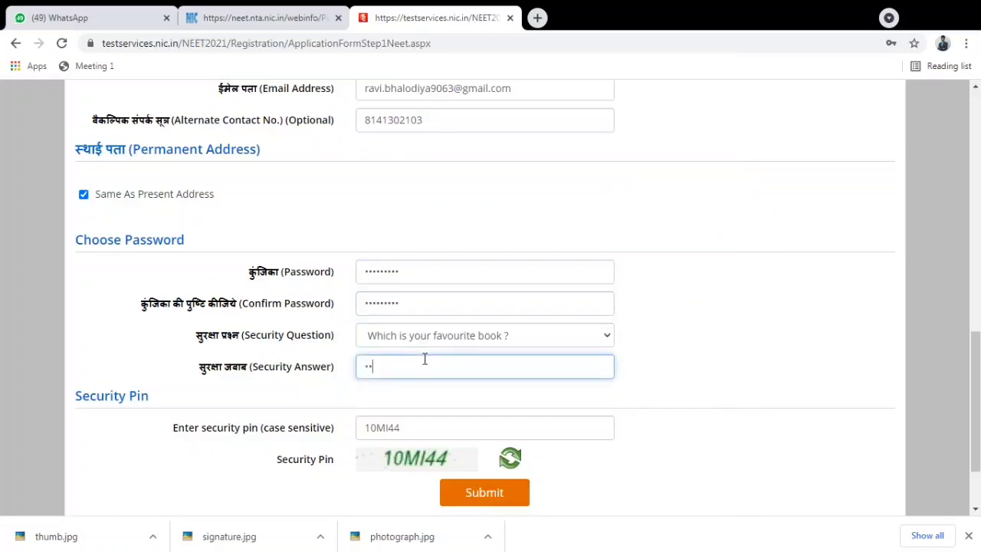
{"action": "type", "text": "•••"}
Replace the alternate contact number with a different one and submit the form for review.
{"action": "left_click", "coordinate": [450, 116]}
{"action": "key", "text": "BackSpace"}
{"action": "key", "text": "BackSpace"}
{"action": "key", "text": "BackSpace"}
{"action": "key", "text": "BackSpace"}
{"action": "key", "text": "BackSpace"}
{"action": "key", "text": "BackSpace"}
{"action": "key", "text": "BackSpace"}
{"action": "key", "text": "BackSpace"}
{"action": "key", "text": "BackSpace"}
{"action": "key", "text": "BackSpace"}
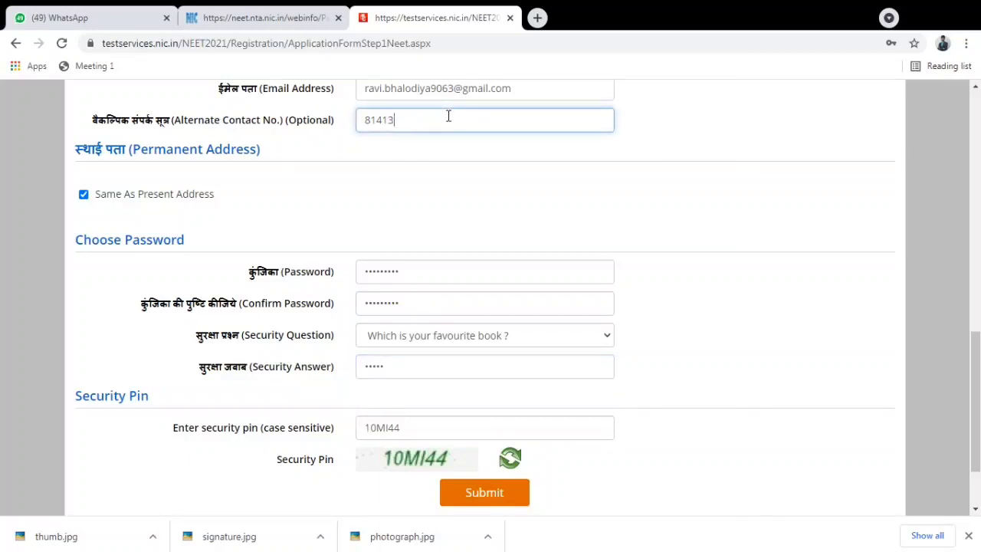
{"action": "left_click", "coordinate": [463, 494]}
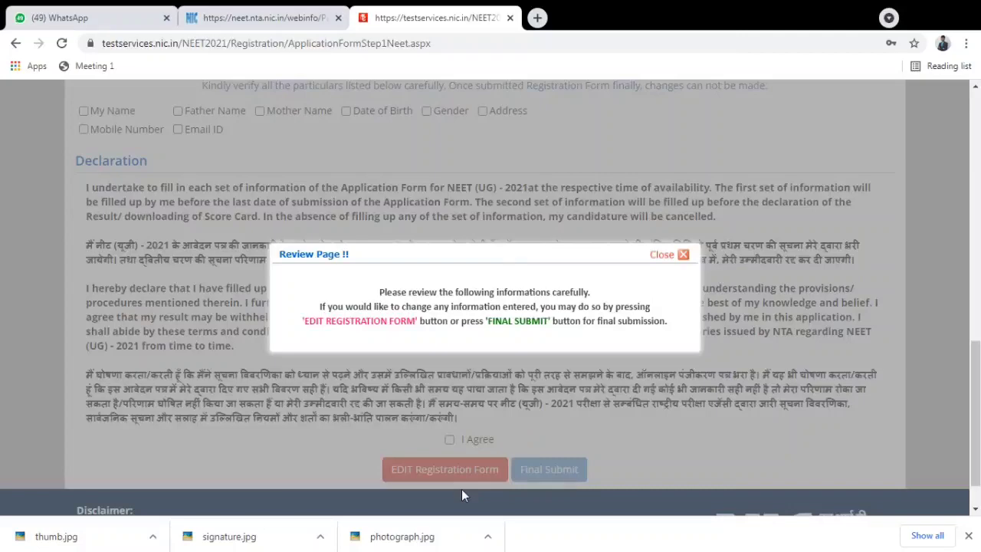
Close the Review Page notice and scroll through personal details, addresses, account details and verification checklist.
{"action": "left_click", "coordinate": [682, 254]}
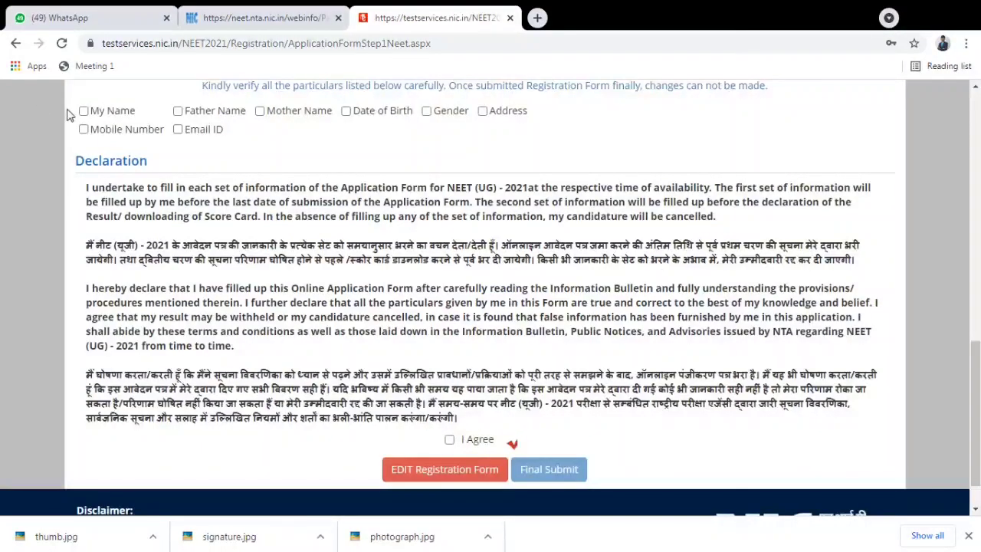
{"action": "scroll", "coordinate": [131, 113], "scroll_direction": "up", "scroll_amount": 3}
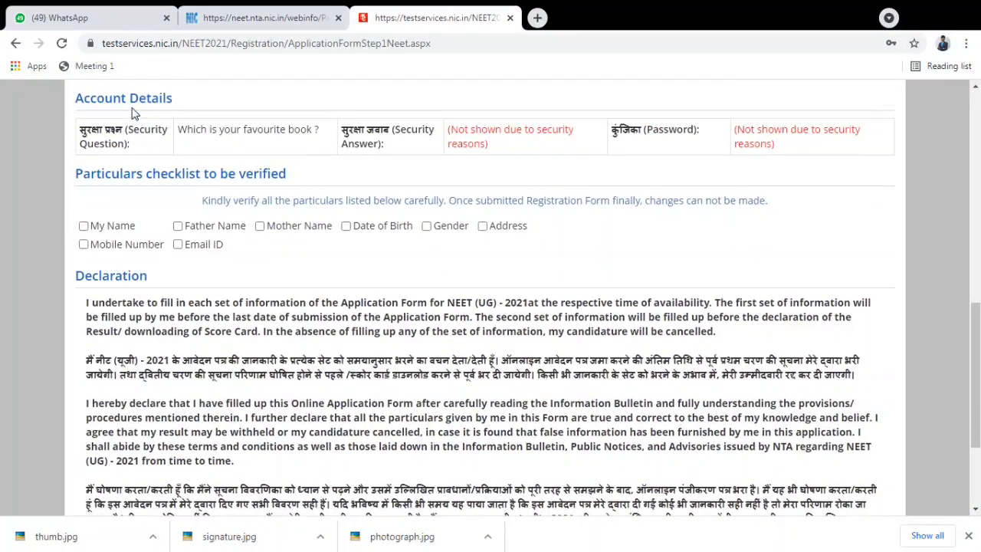
{"action": "scroll", "coordinate": [133, 108], "scroll_direction": "up", "scroll_amount": 5}
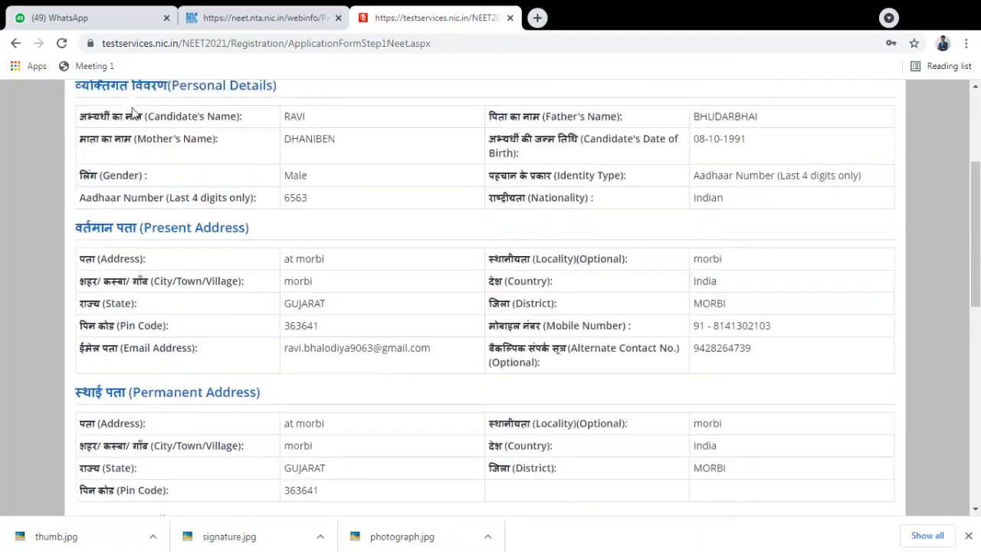
{"action": "scroll", "coordinate": [133, 113], "scroll_direction": "down", "scroll_amount": 1}
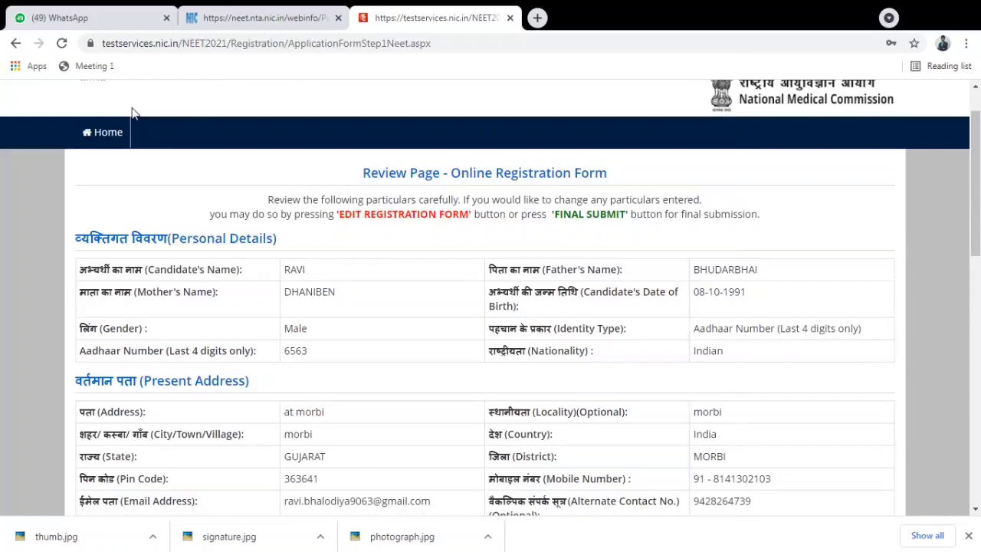
{"action": "scroll", "coordinate": [133, 113], "scroll_direction": "down", "scroll_amount": 1}
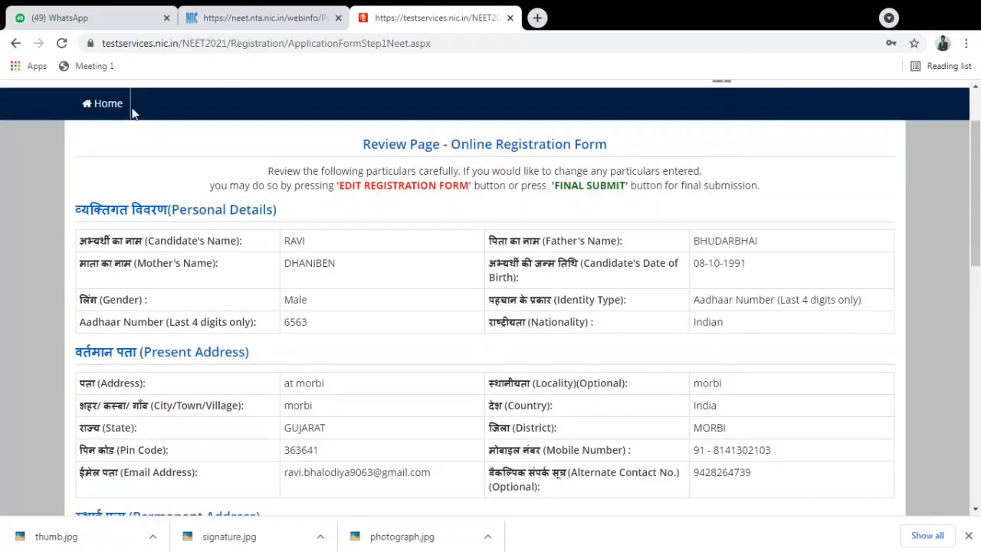
{"action": "scroll", "coordinate": [133, 113], "scroll_direction": "down", "scroll_amount": 1}
{"action": "scroll", "coordinate": [133, 113], "scroll_direction": "down", "scroll_amount": 2}
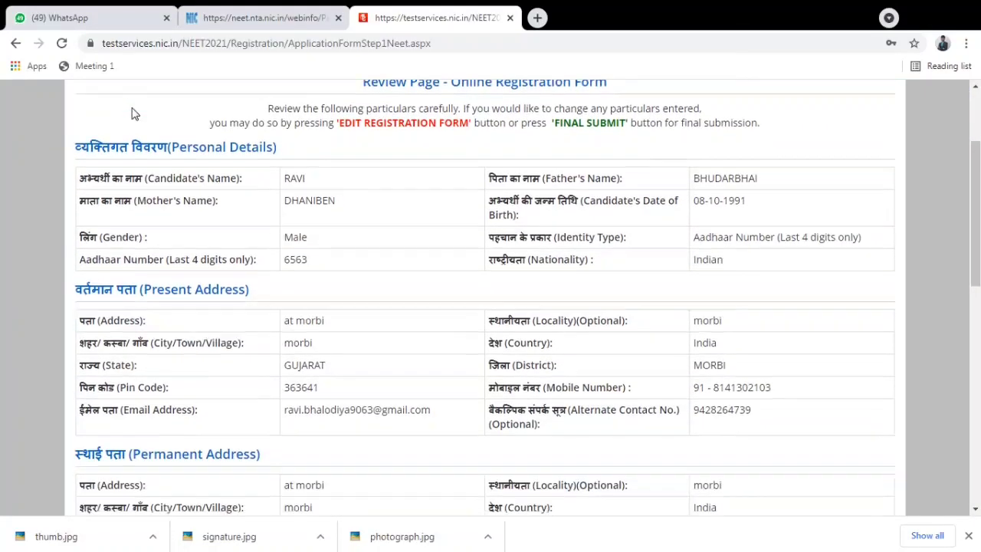
{"action": "scroll", "coordinate": [133, 113], "scroll_direction": "down", "scroll_amount": 5}
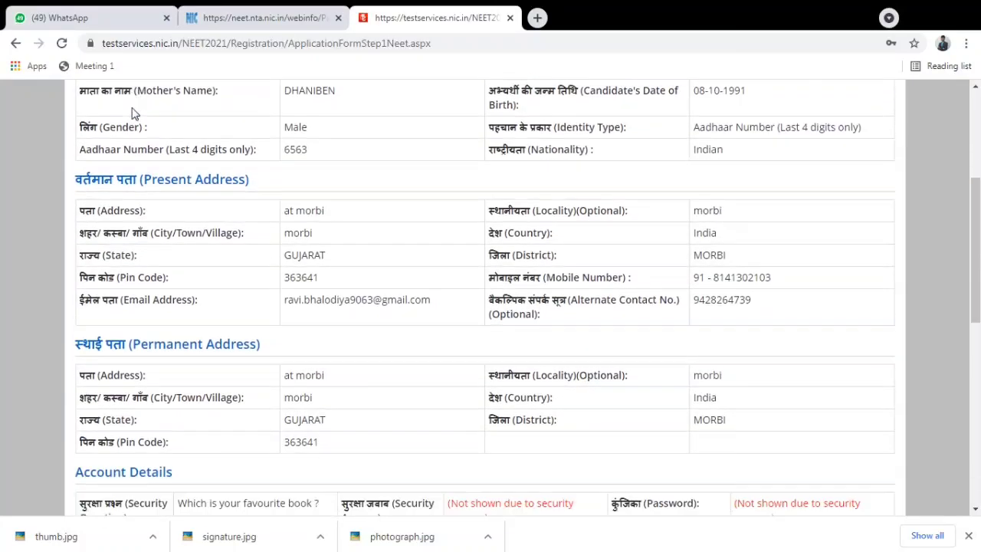
{"action": "scroll", "coordinate": [134, 113], "scroll_direction": "down", "scroll_amount": 1}
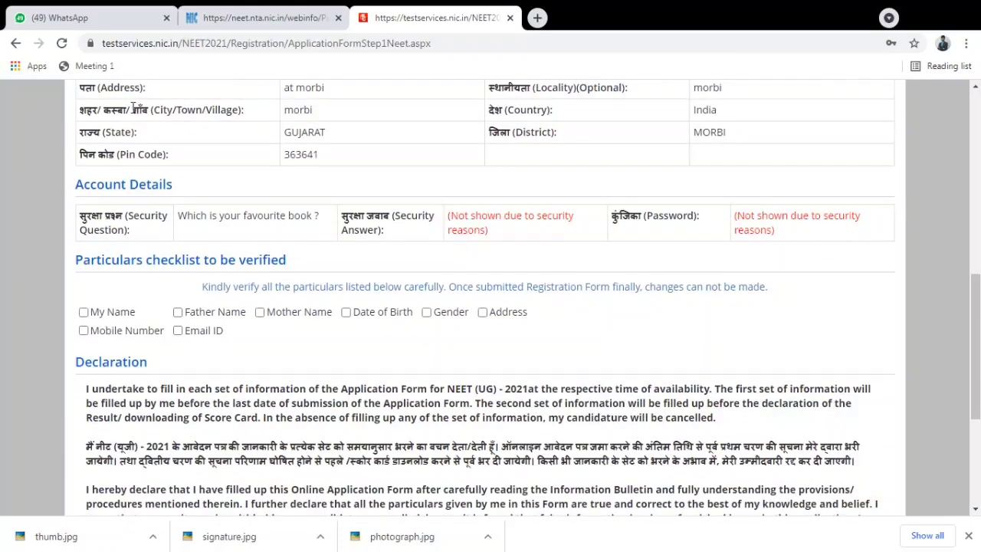
Verify name, parents' names, birth date, gender, address, mobile and email, then tick I Agree.
{"action": "left_click", "coordinate": [83, 312]}
{"action": "left_click", "coordinate": [177, 313]}
{"action": "left_click", "coordinate": [259, 313]}
{"action": "left_click", "coordinate": [346, 313]}
{"action": "left_click", "coordinate": [426, 313]}
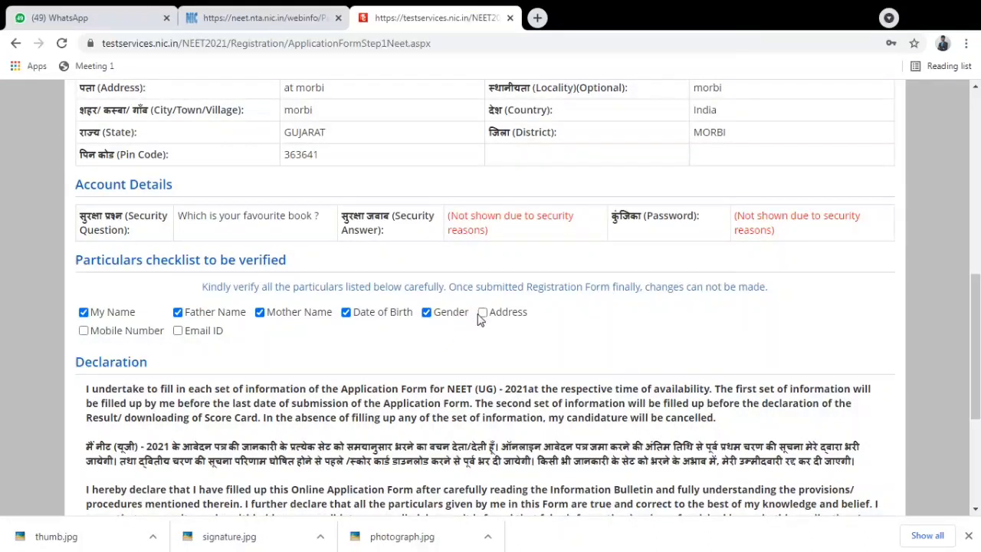
{"action": "left_click", "coordinate": [482, 312]}
{"action": "left_click", "coordinate": [83, 330]}
{"action": "left_click", "coordinate": [178, 333]}
{"action": "scroll", "coordinate": [178, 337], "scroll_direction": "down", "scroll_amount": 3}
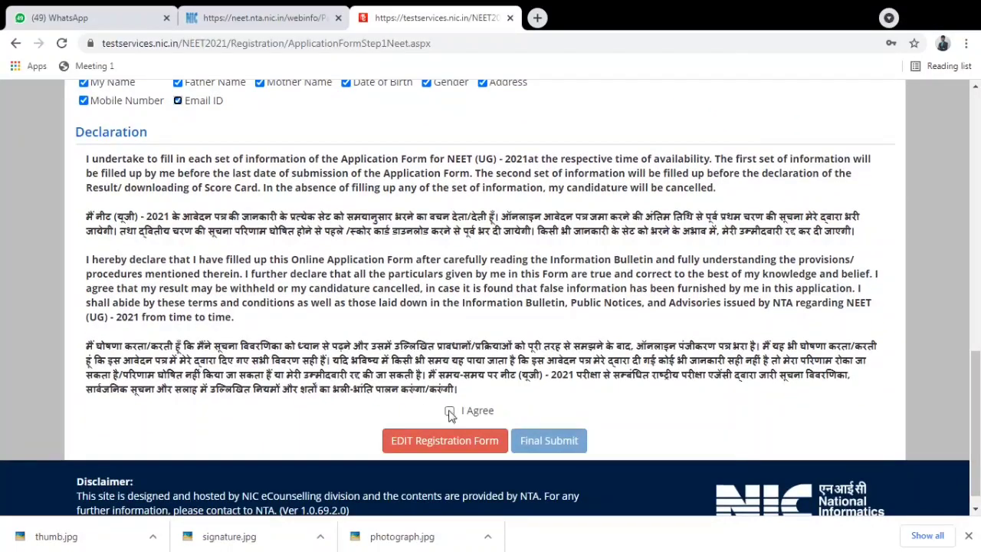
{"action": "left_click", "coordinate": [449, 412]}
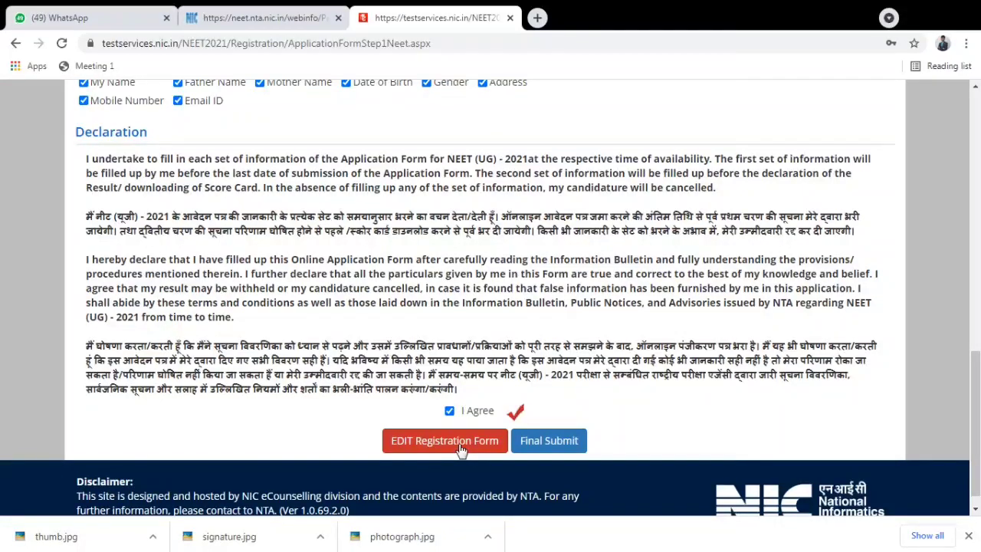
Final-submit the registration form and confirm with Yes.
{"action": "left_click", "coordinate": [549, 440]}
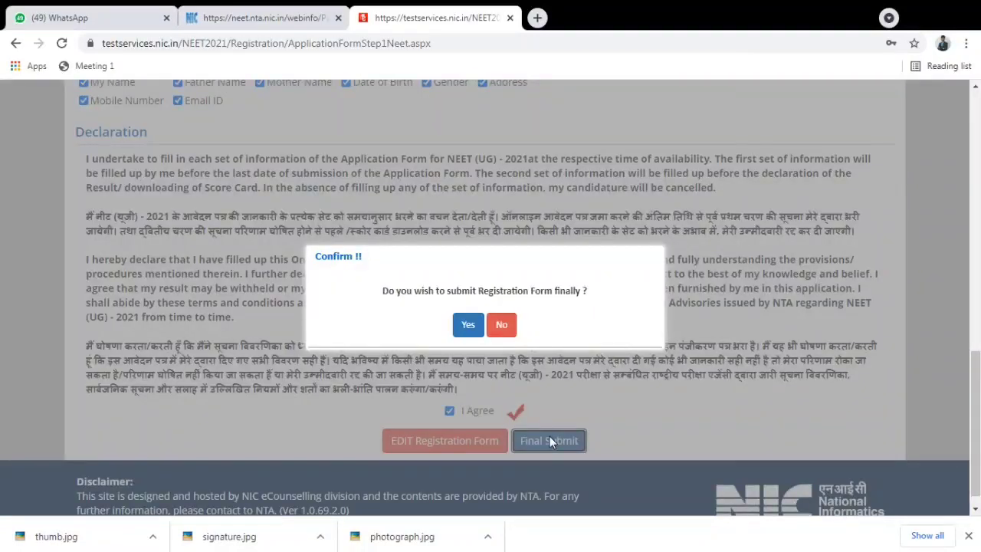
{"action": "left_click", "coordinate": [467, 325]}
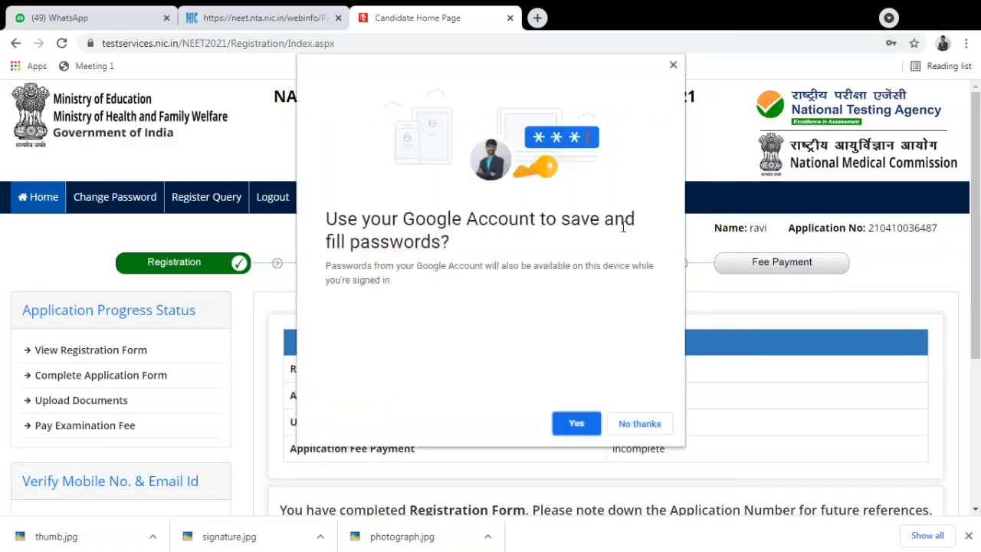
Accept Chrome's password save and dismiss the Google verification prompt.
{"action": "left_click", "coordinate": [572, 430]}
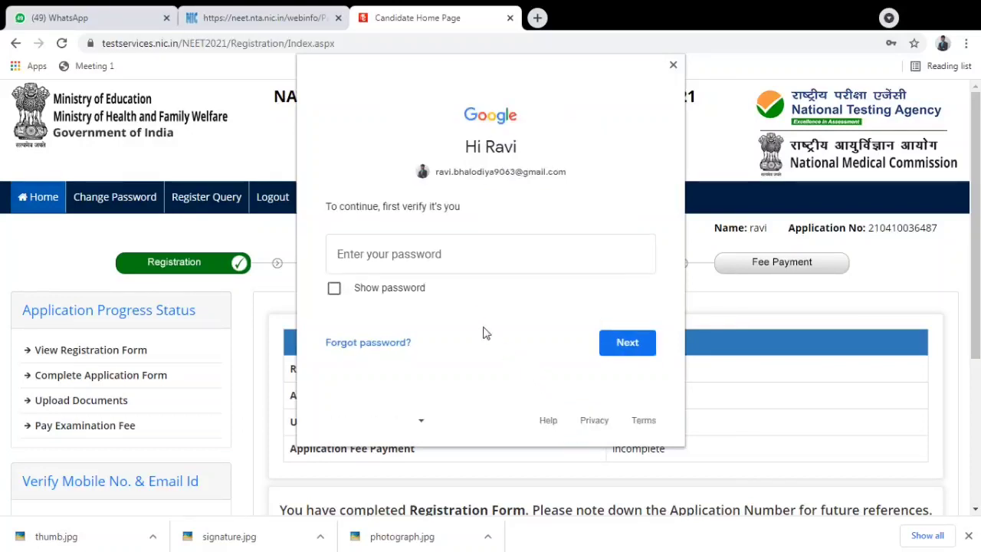
{"action": "left_click", "coordinate": [674, 66]}
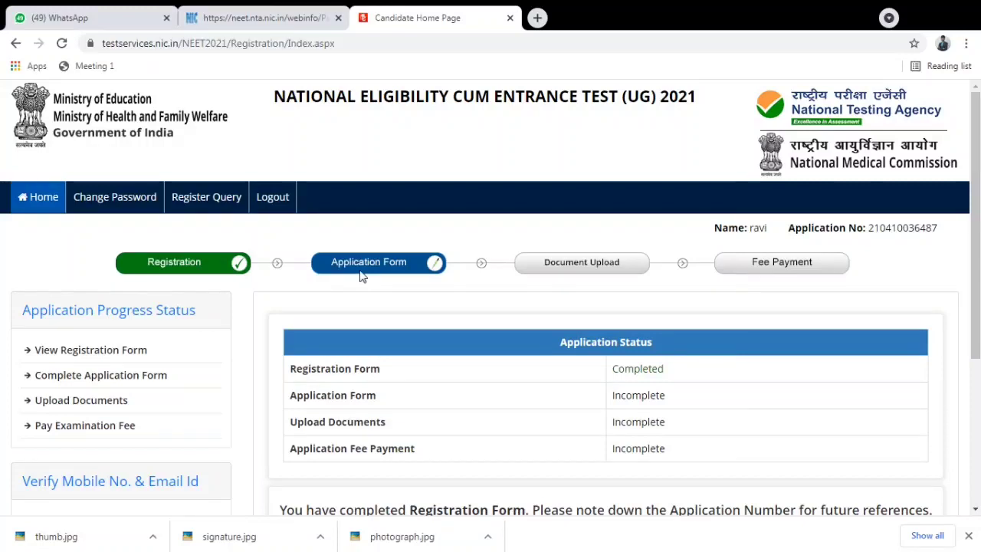
Select the issued application number, then start Complete Application Form.
{"action": "scroll", "coordinate": [360, 275], "scroll_direction": "down", "scroll_amount": 3}
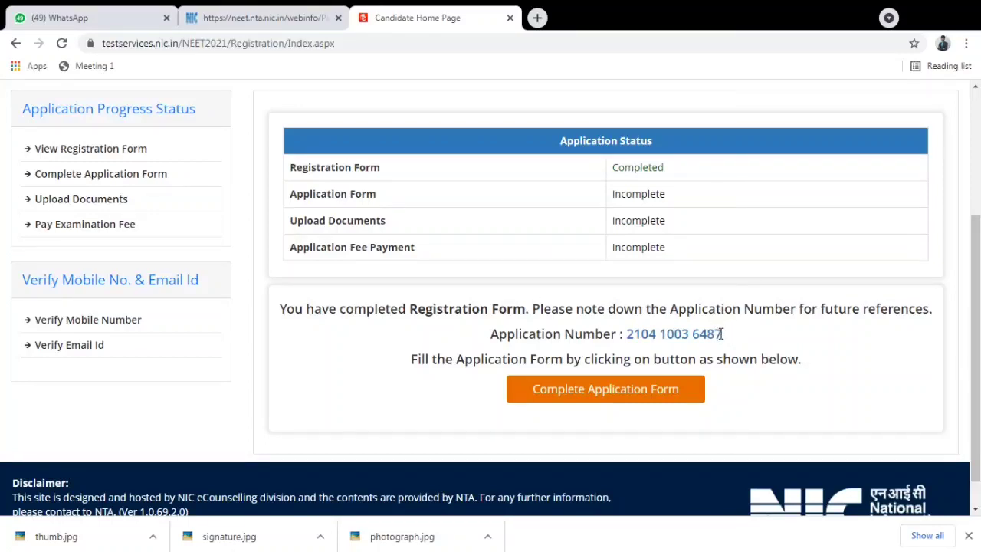
{"action": "left_click_drag", "start_coordinate": [720, 336], "coordinate": [625, 336]}
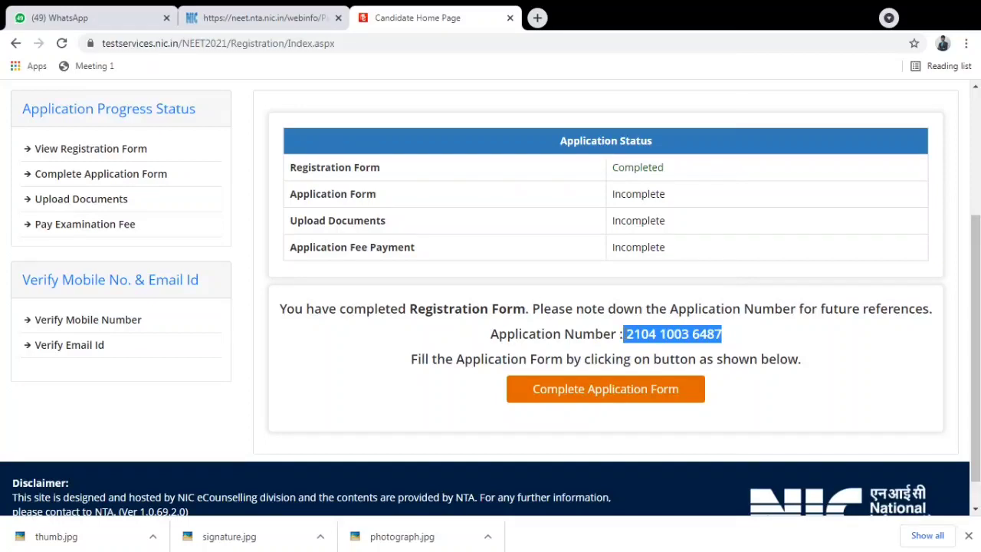
{"action": "left_click", "coordinate": [546, 398]}
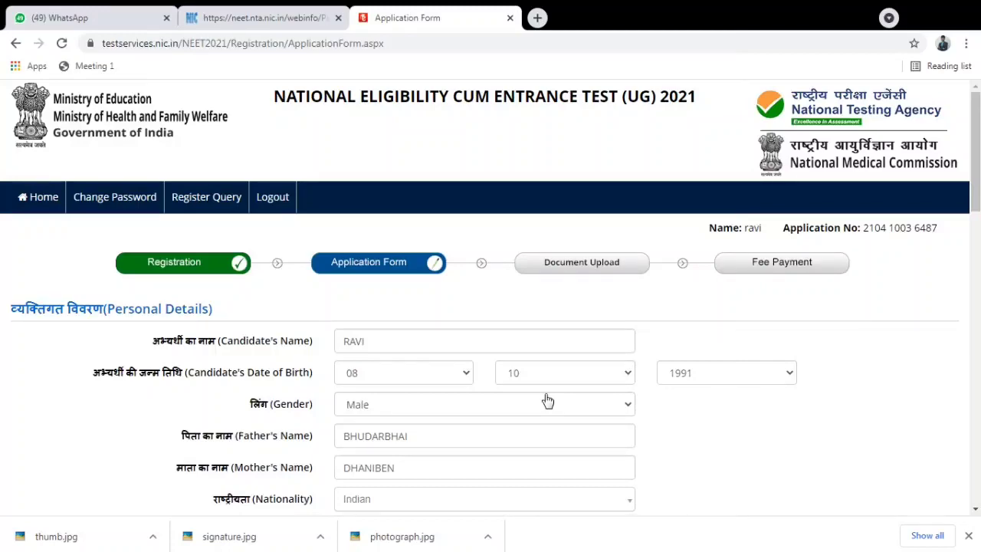
Scroll through the Application Form's prefilled Personal Details section.
{"action": "scroll", "coordinate": [547, 401], "scroll_direction": "down", "scroll_amount": 1}
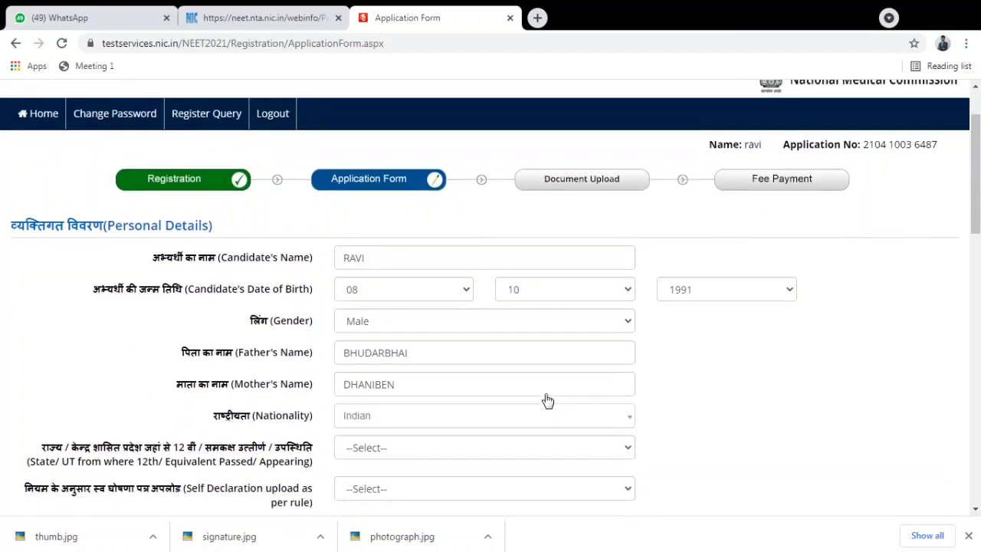
{"action": "scroll", "coordinate": [547, 401], "scroll_direction": "down", "scroll_amount": 1}
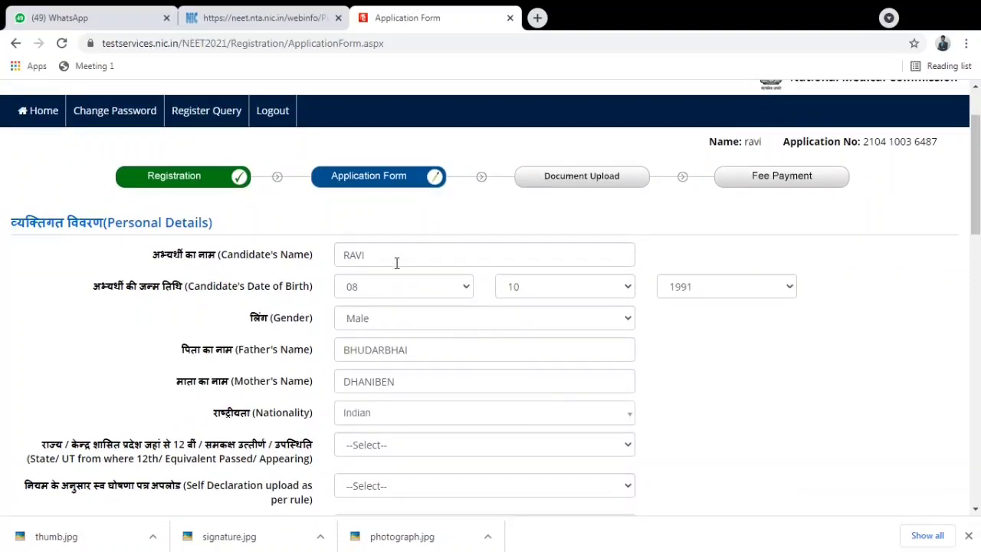
{"action": "scroll", "coordinate": [396, 264], "scroll_direction": "down", "scroll_amount": 1}
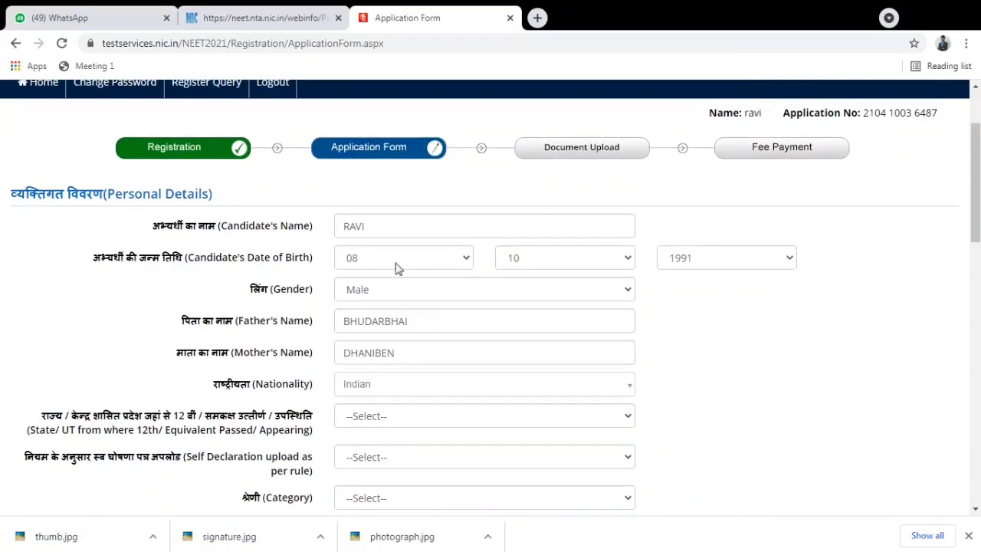
{"action": "scroll", "coordinate": [396, 268], "scroll_direction": "down", "scroll_amount": 1}
{"action": "scroll", "coordinate": [396, 267], "scroll_direction": "down", "scroll_amount": 2}
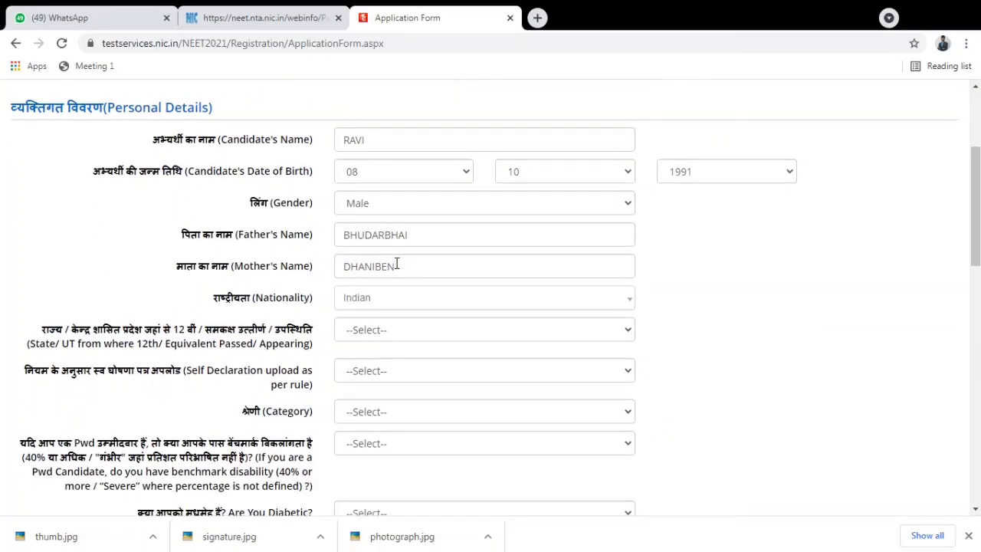
{"action": "scroll", "coordinate": [396, 266], "scroll_direction": "down", "scroll_amount": 2}
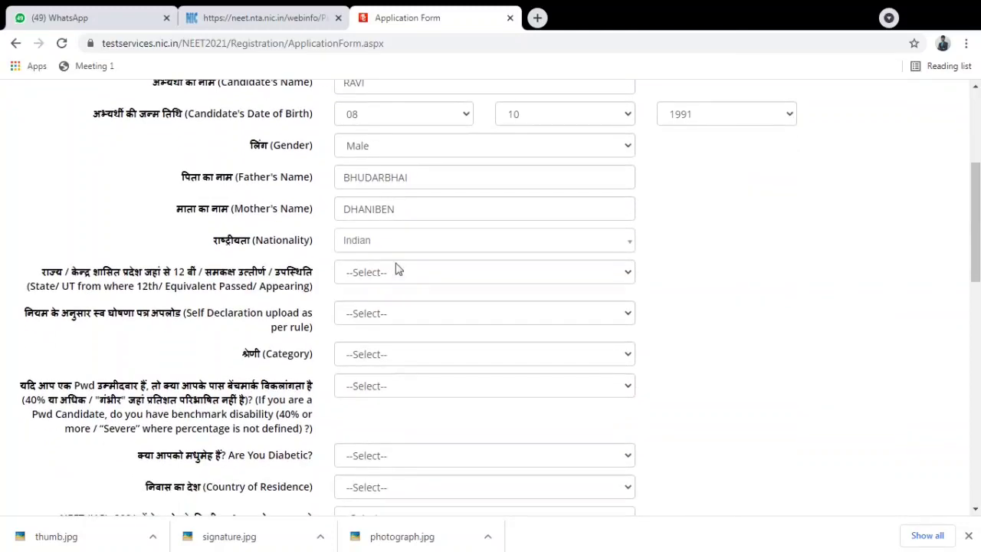
{"action": "scroll", "coordinate": [396, 267], "scroll_direction": "down", "scroll_amount": 1}
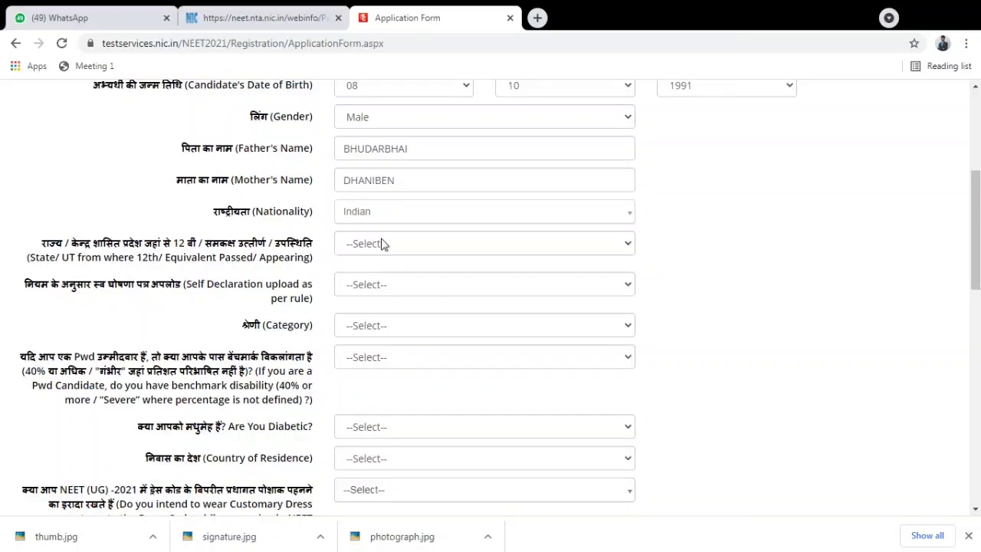
Set the 12th-passing state to Gujarat and the category to General.
{"action": "left_click", "coordinate": [383, 244]}
{"action": "type", "text": "gu"}
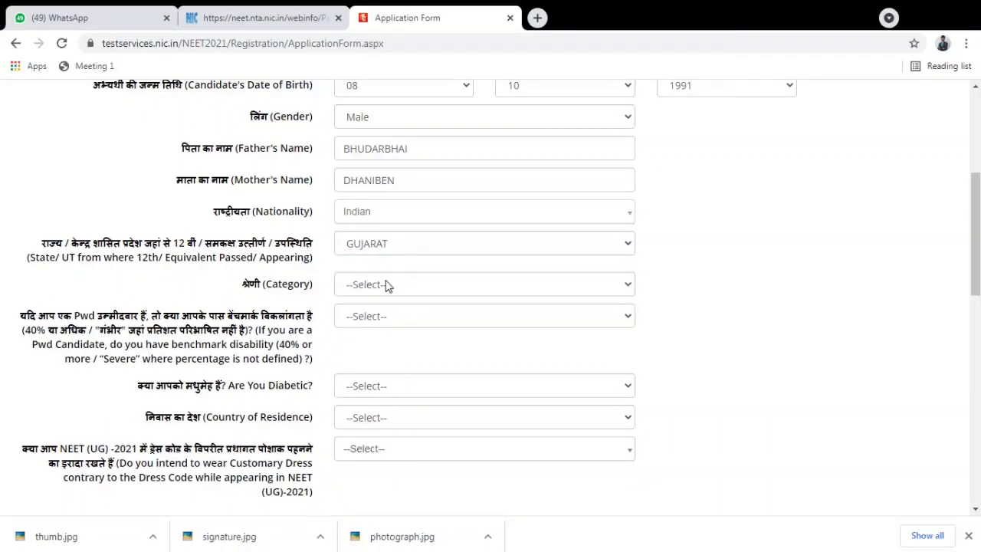
{"action": "left_click", "coordinate": [387, 286]}
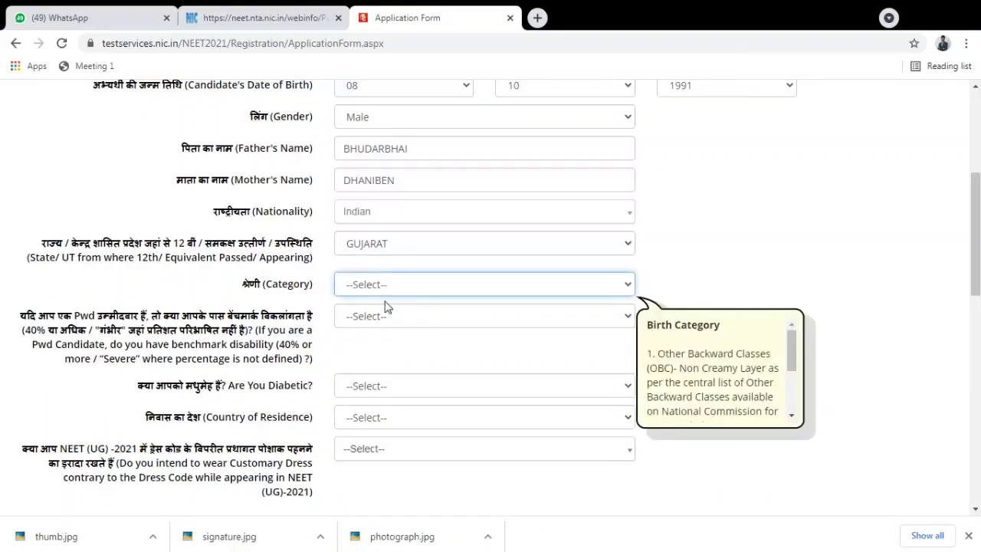
{"action": "left_click", "coordinate": [387, 328]}
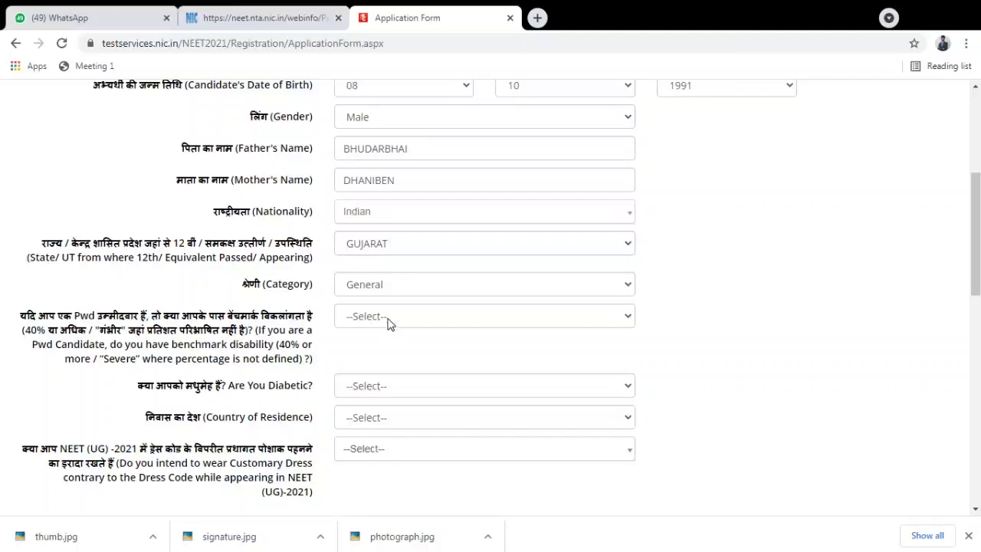
Answer No to disability and diabetic, set residence to India, and customary dress to No.
{"action": "left_click", "coordinate": [388, 323]}
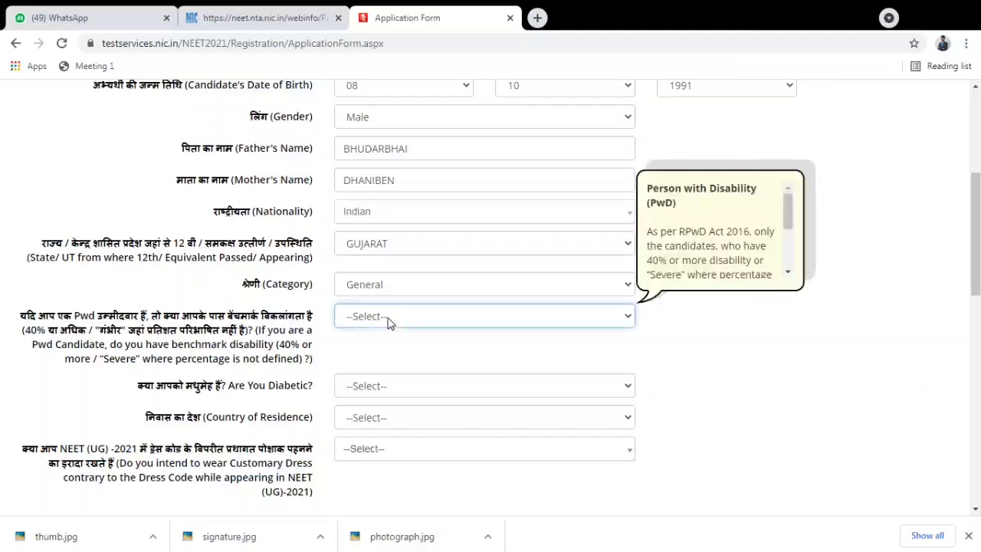
{"action": "left_click", "coordinate": [383, 370]}
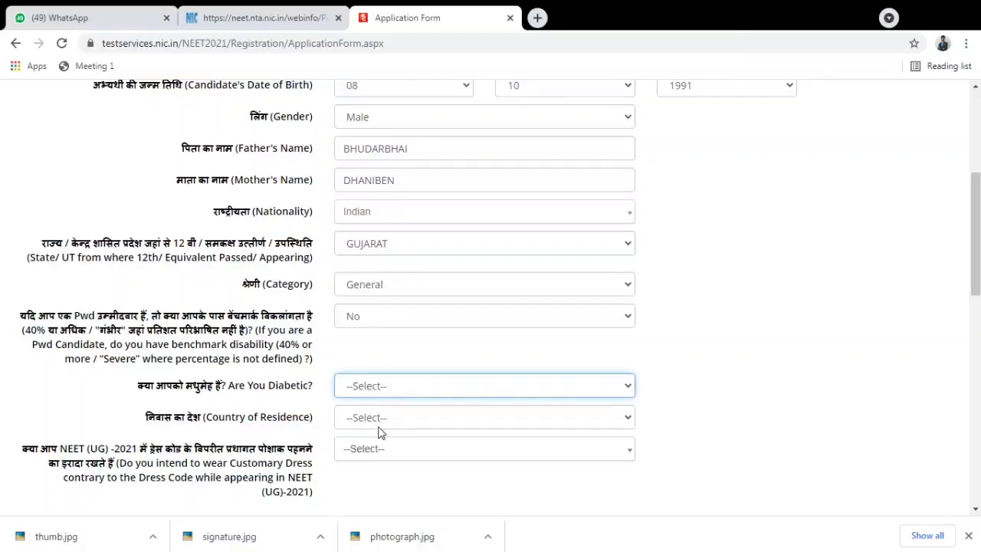
{"action": "key", "text": "n"}
{"action": "type", "text": "india"}
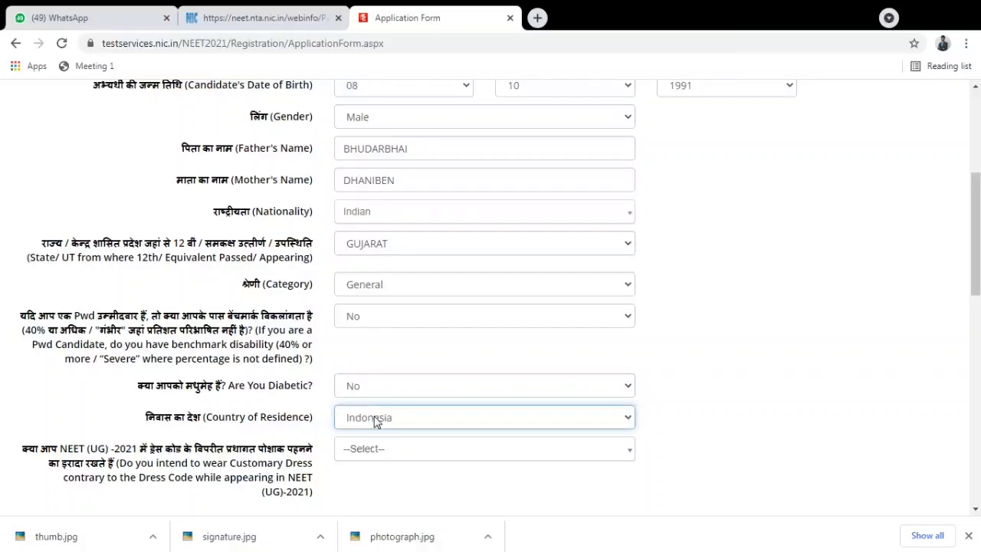
{"action": "left_click", "coordinate": [772, 427]}
{"action": "scroll", "coordinate": [772, 427], "scroll_direction": "down", "scroll_amount": 3}
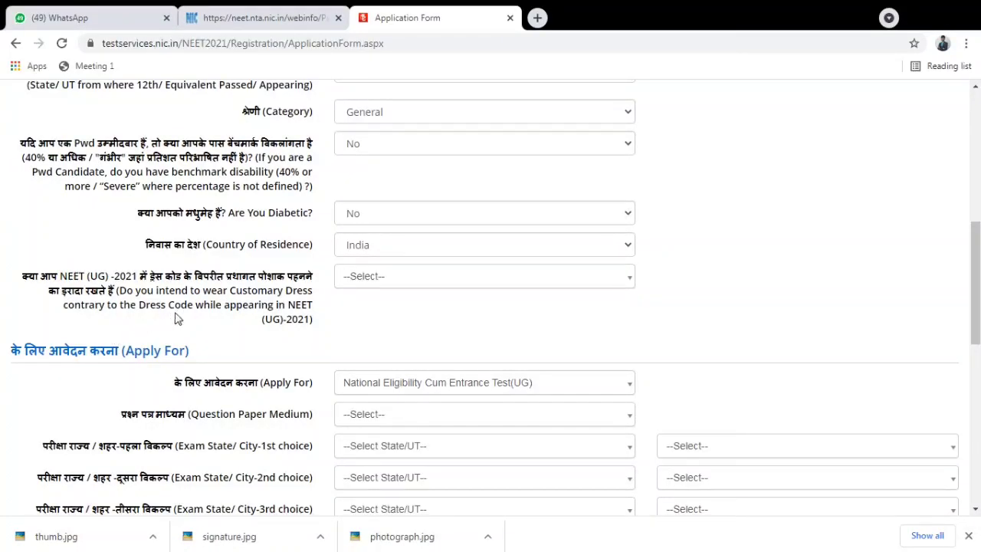
{"action": "left_click", "coordinate": [382, 279]}
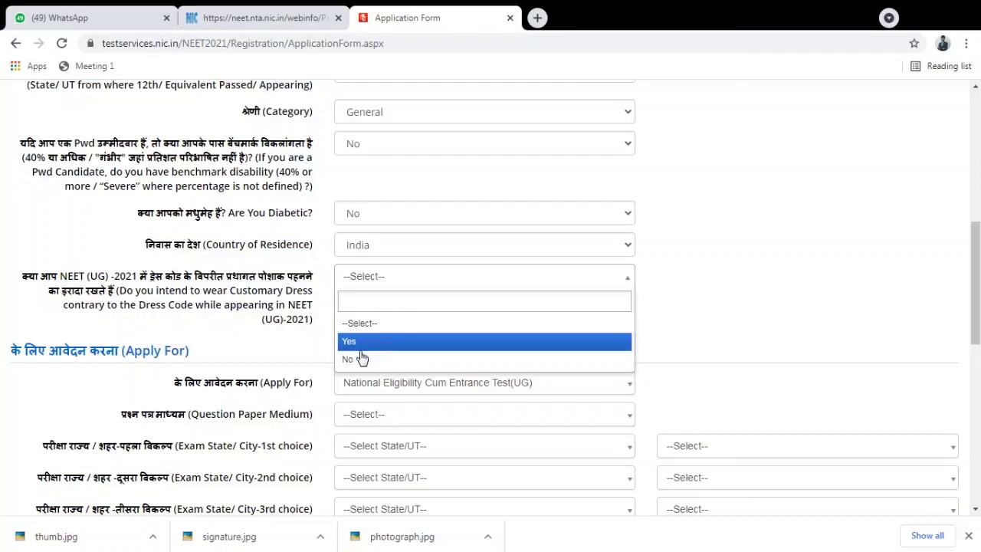
{"action": "left_click", "coordinate": [361, 363]}
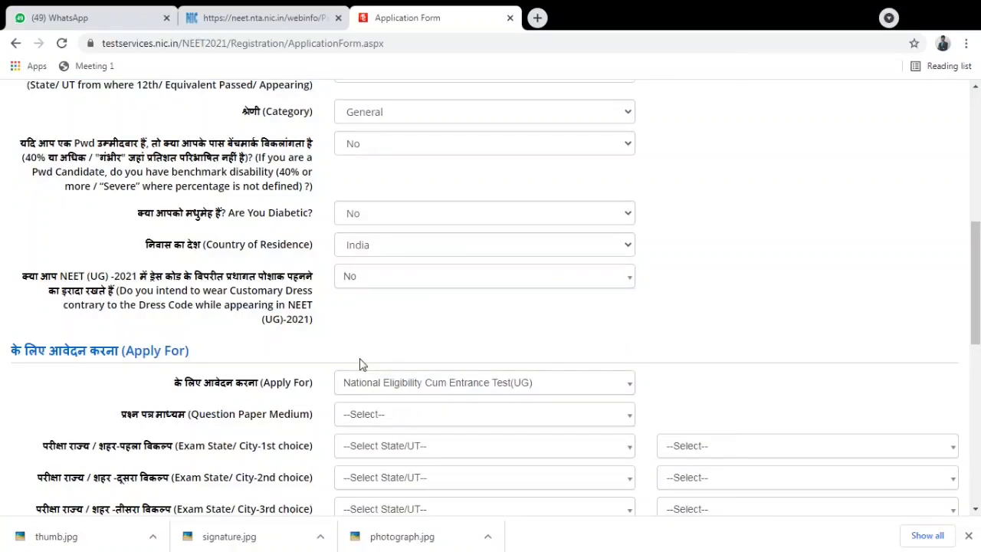
Keep NEET(UG) as the exam applied for and choose English question paper medium.
{"action": "scroll", "coordinate": [361, 363], "scroll_direction": "down", "scroll_amount": 1}
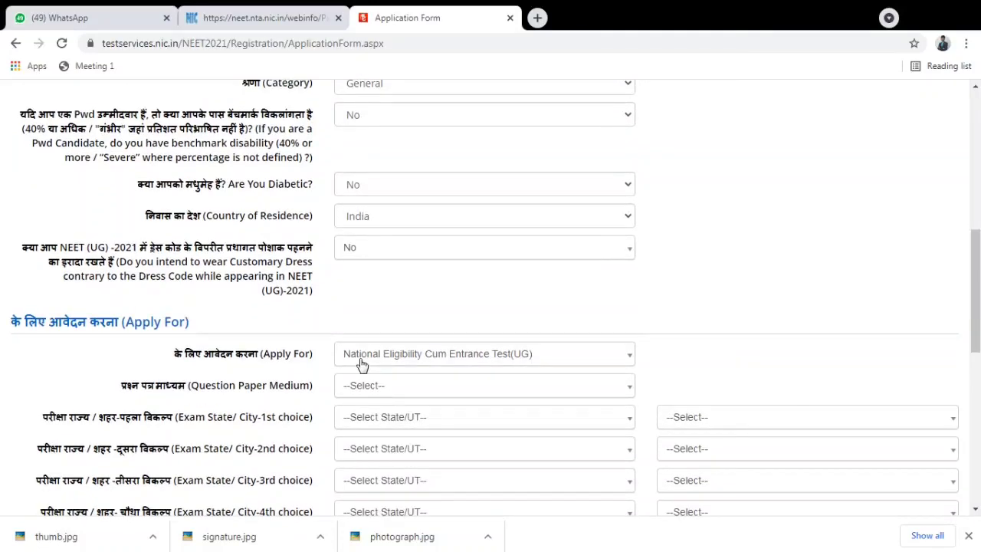
{"action": "scroll", "coordinate": [361, 364], "scroll_direction": "down", "scroll_amount": 4}
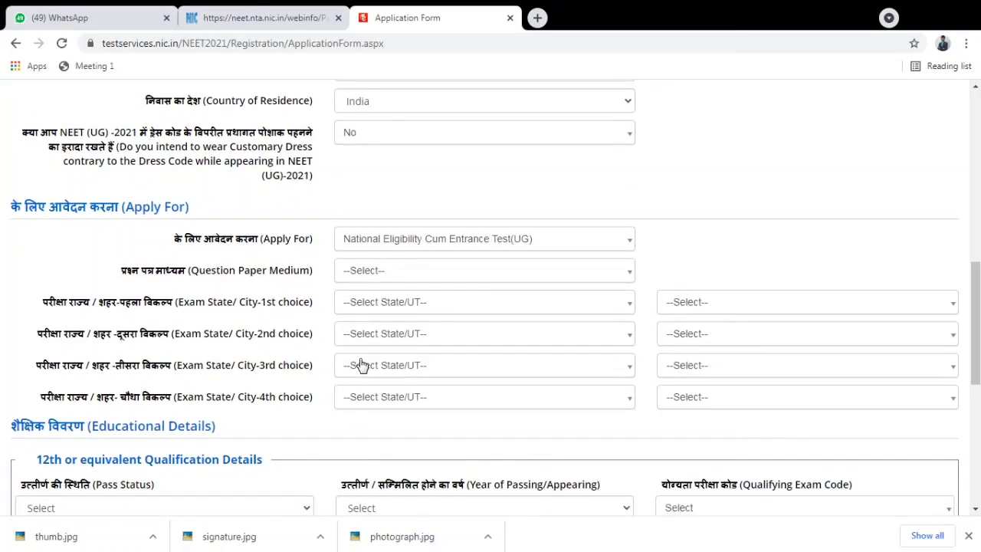
{"action": "scroll", "coordinate": [361, 365], "scroll_direction": "down", "scroll_amount": 2}
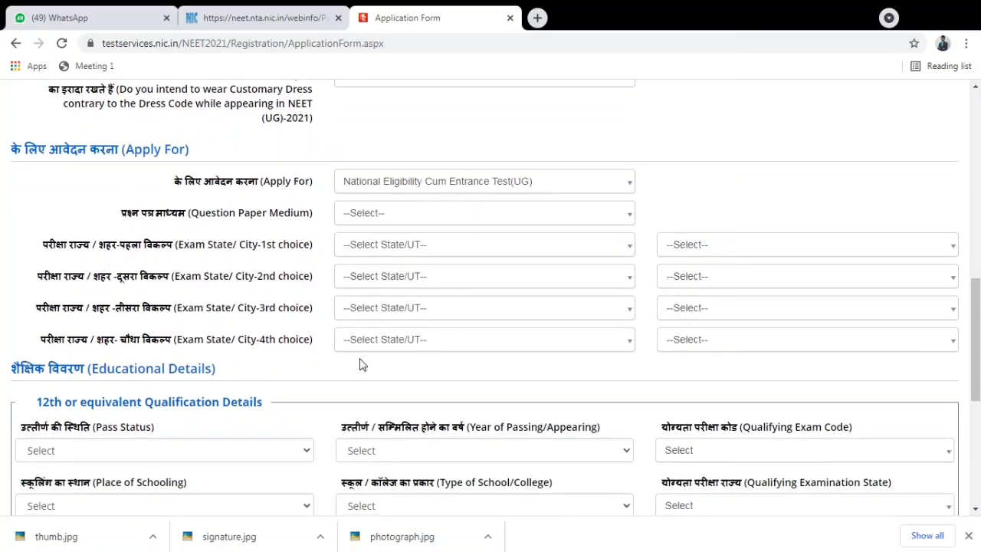
{"action": "left_click", "coordinate": [412, 188]}
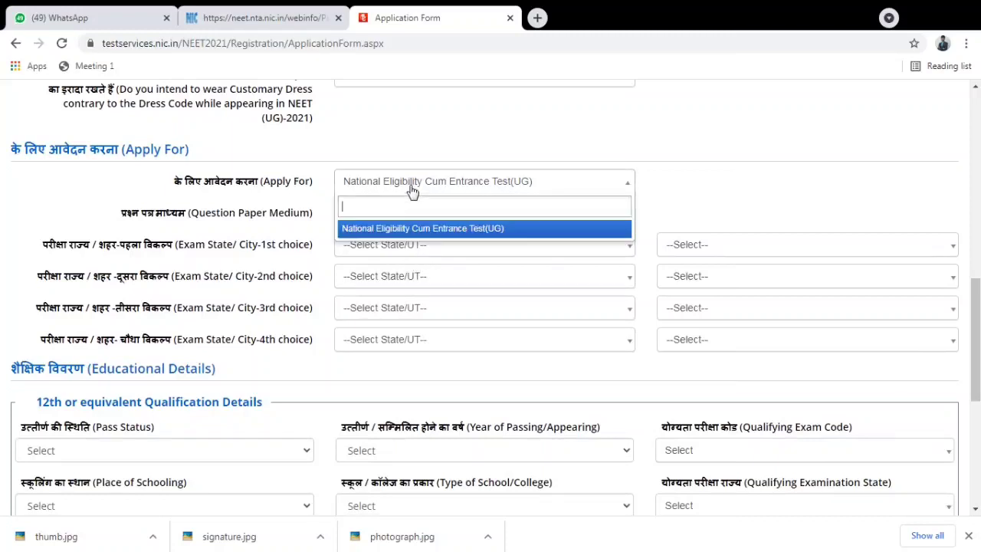
{"action": "left_click", "coordinate": [422, 228]}
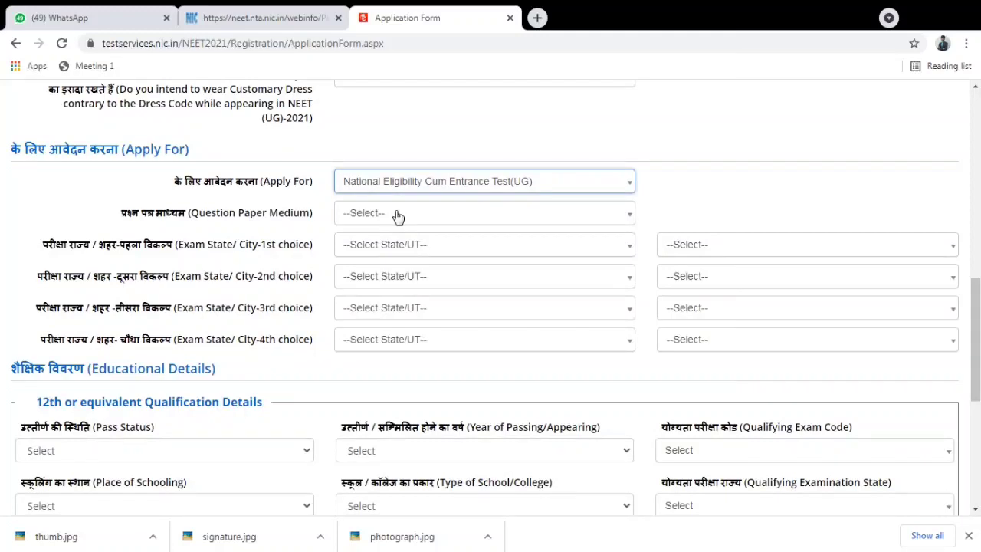
{"action": "left_click", "coordinate": [398, 219]}
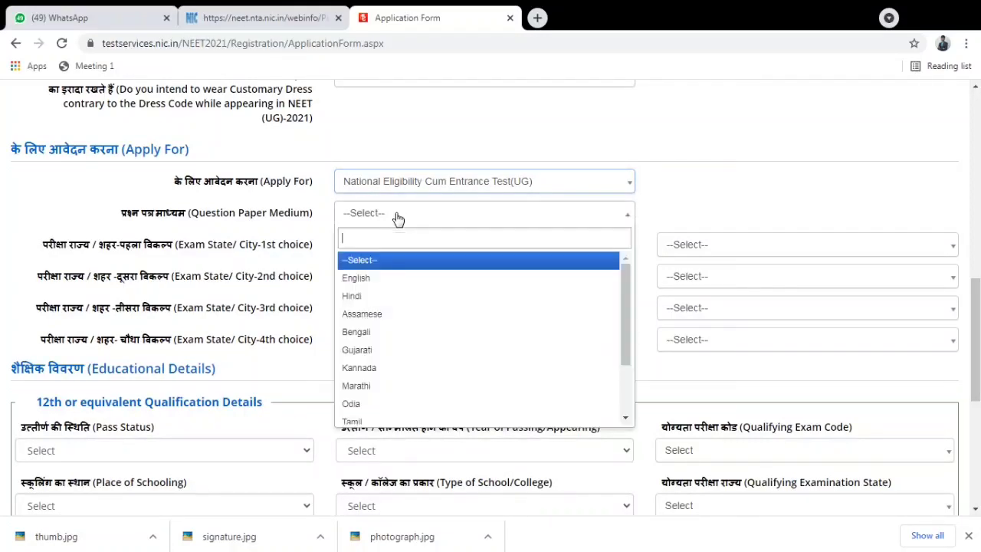
{"action": "left_click", "coordinate": [368, 282]}
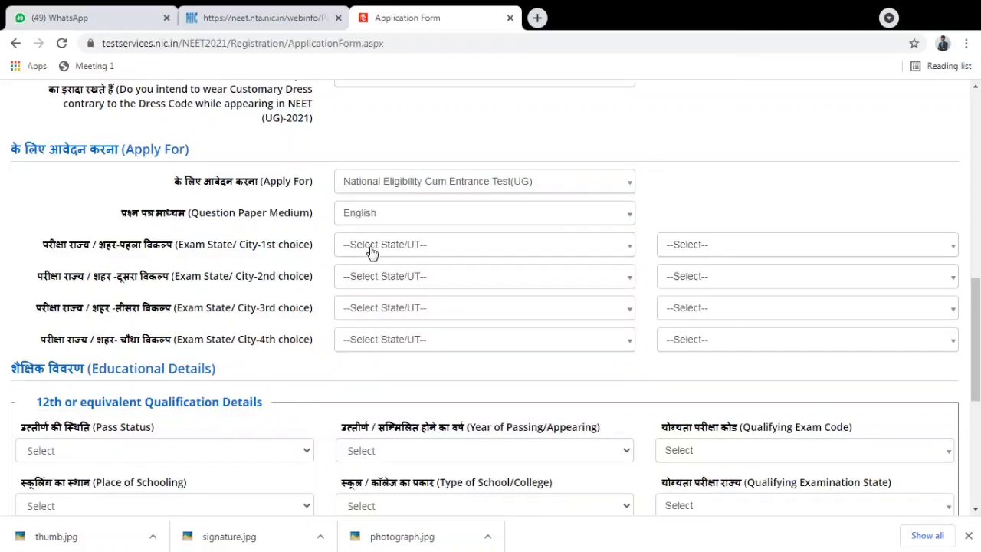
Set GUJARAT as first and RAJASTHAN as second exam-state choice.
{"action": "left_click", "coordinate": [371, 252]}
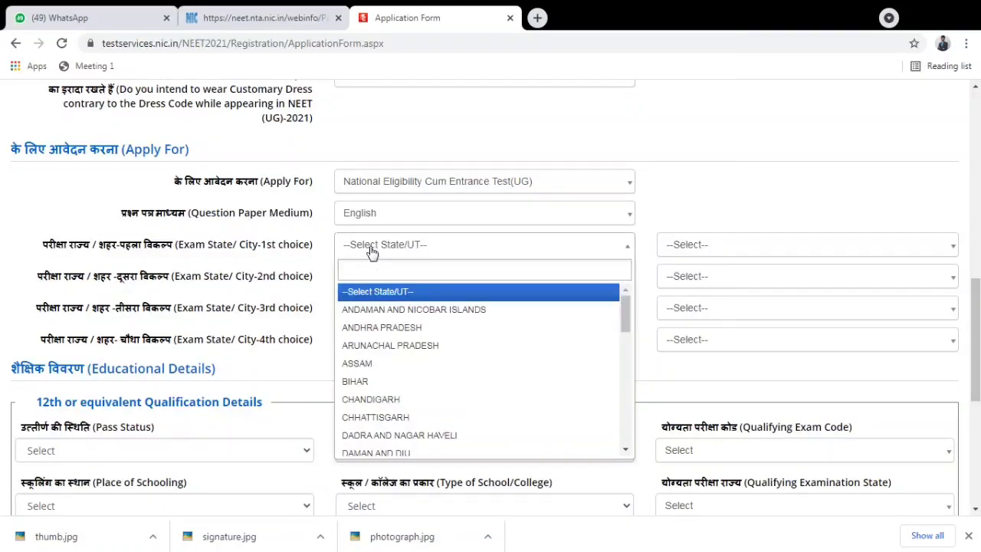
{"action": "type", "text": "a"}
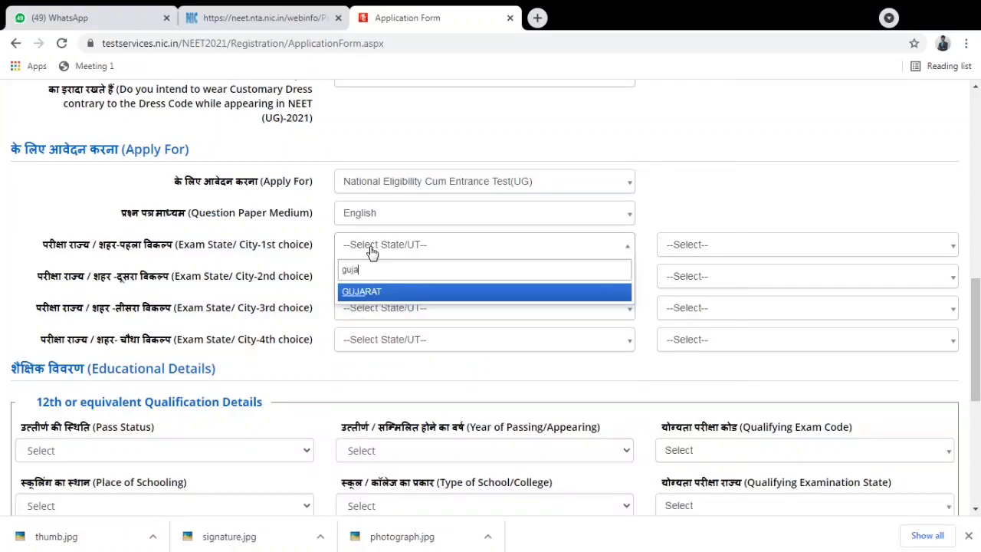
{"action": "key", "text": "Return"}
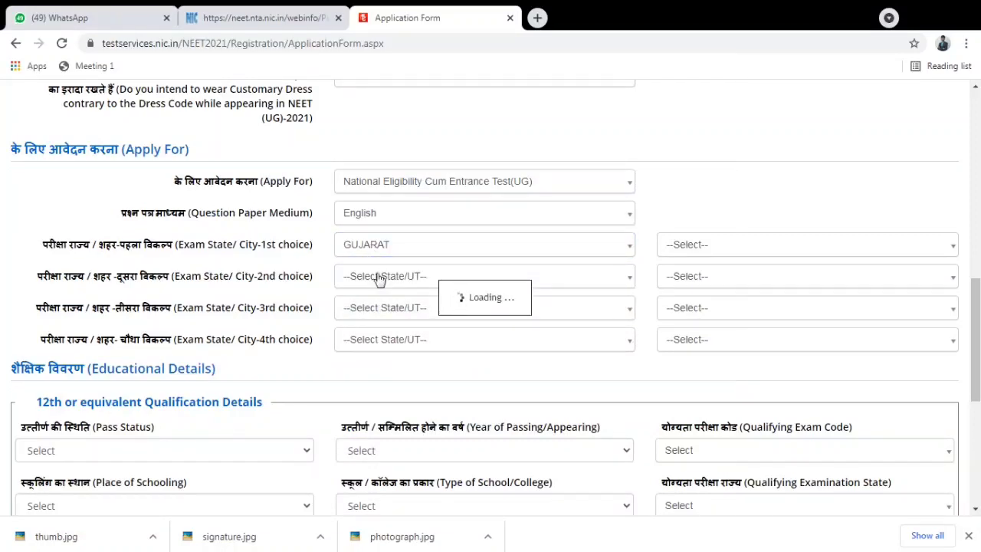
{"action": "left_click", "coordinate": [380, 277]}
{"action": "type", "text": "mj"}
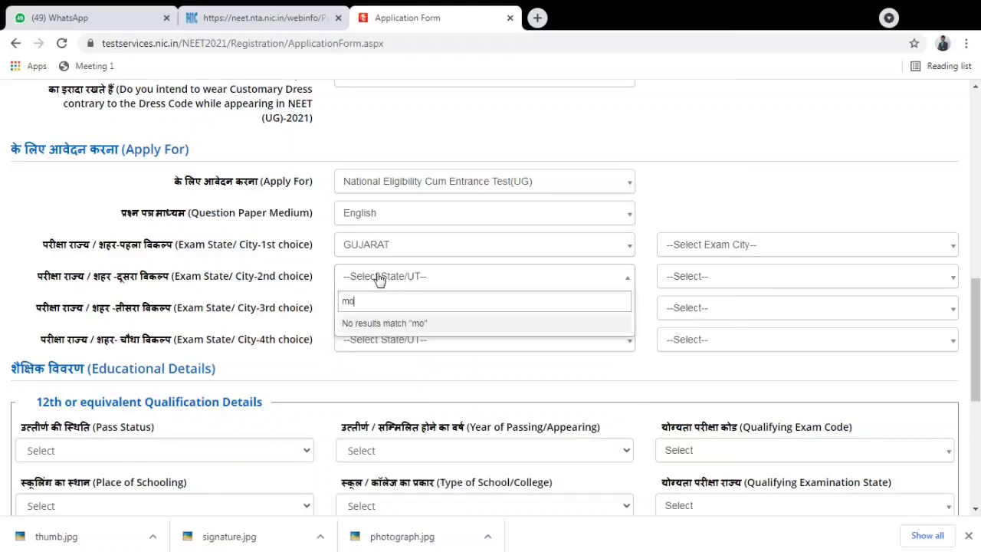
{"action": "key", "text": "BackSpace"}
{"action": "key", "text": "BackSpace"}
{"action": "type", "text": "raj"}
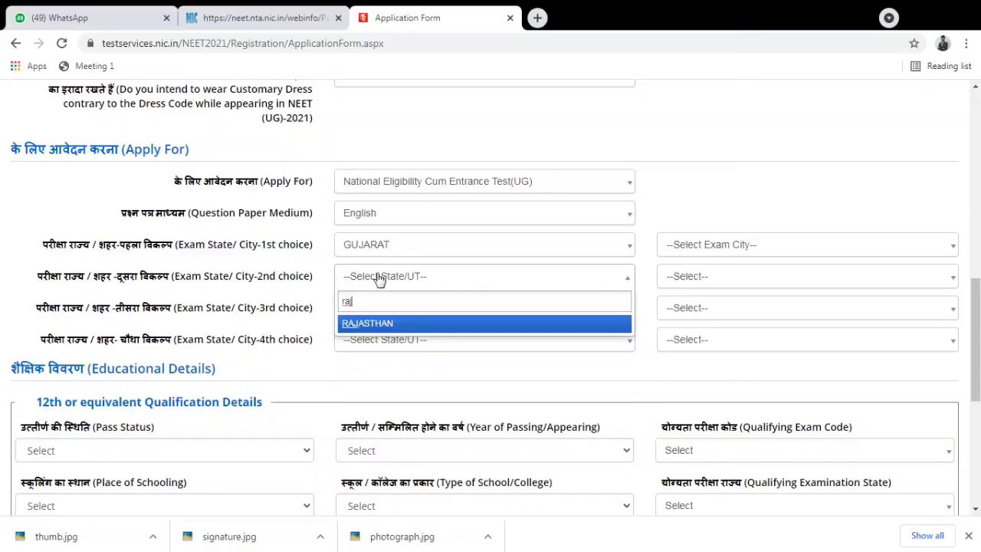
{"action": "key", "text": "Return"}
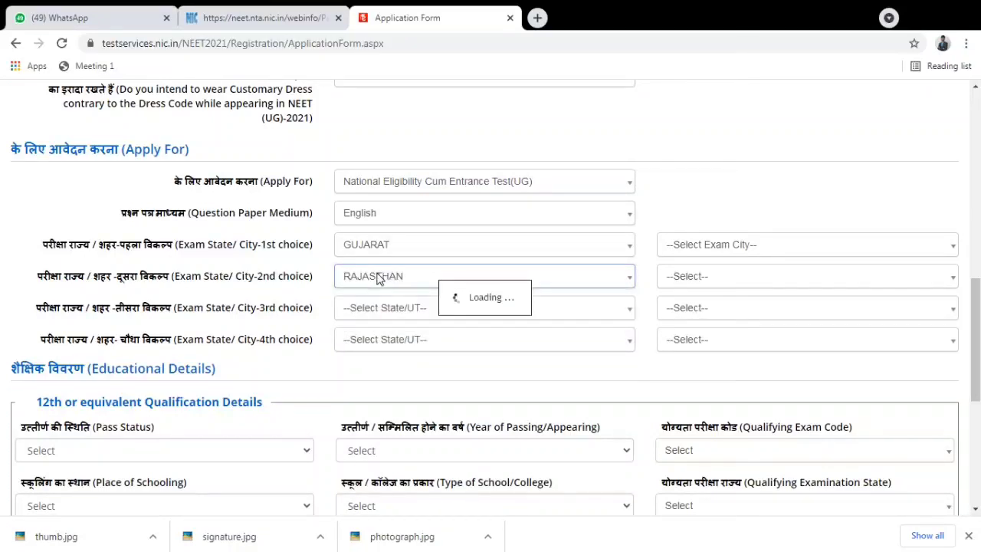
{"action": "left_click", "coordinate": [411, 280]}
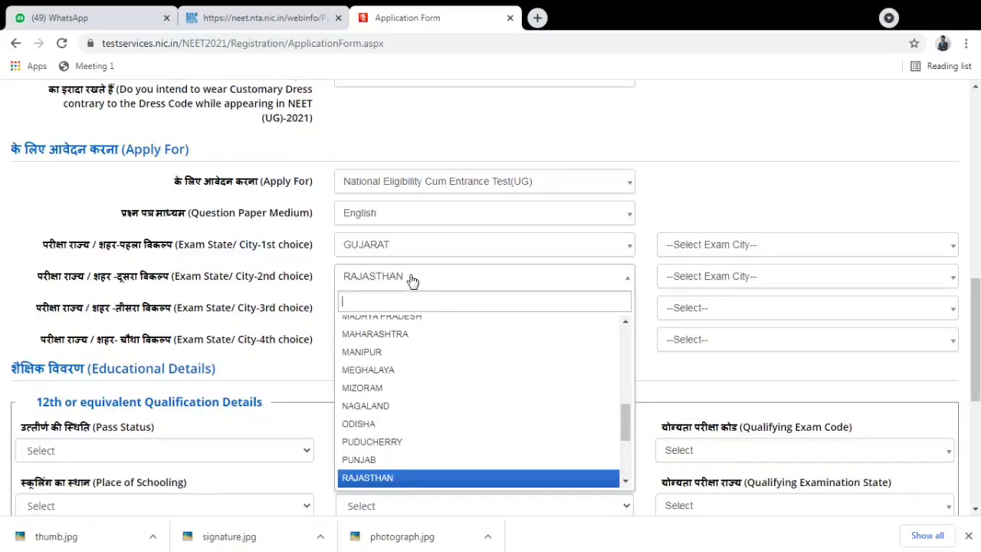
{"action": "type", "text": "ahme"}
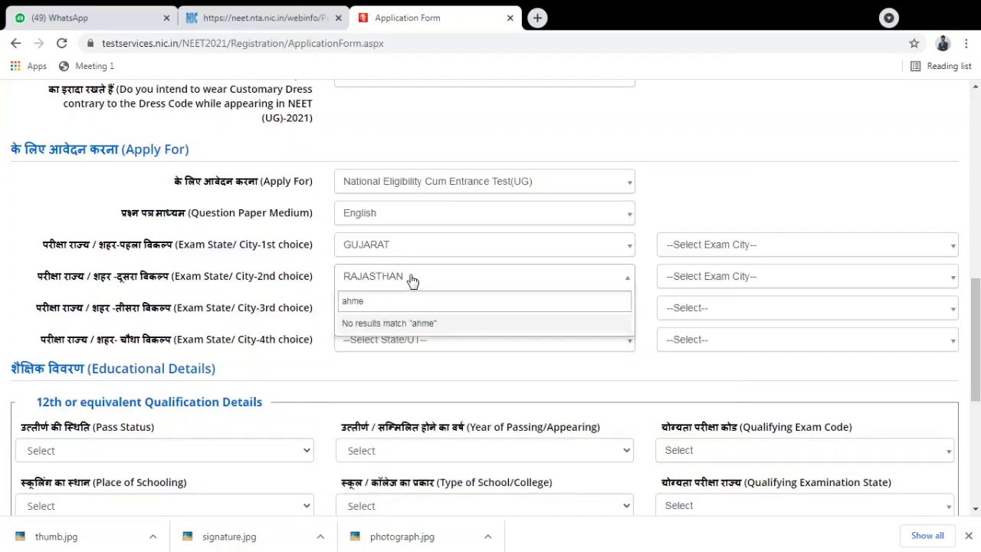
{"action": "key", "text": "BackSpace"}
{"action": "key", "text": "BackSpace"}
{"action": "key", "text": "BackSpace"}
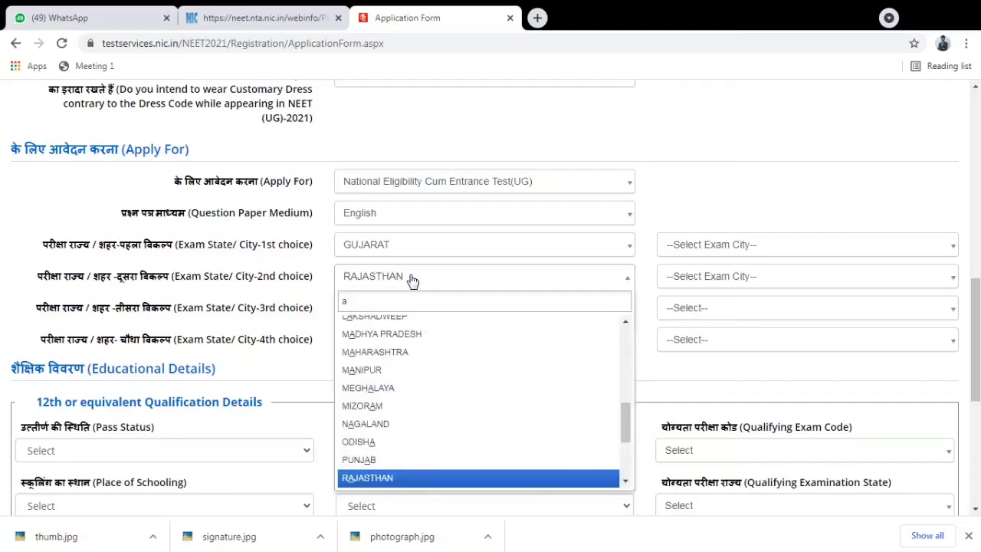
{"action": "key", "text": "BackSpace"}
{"action": "type", "text": "raj"}
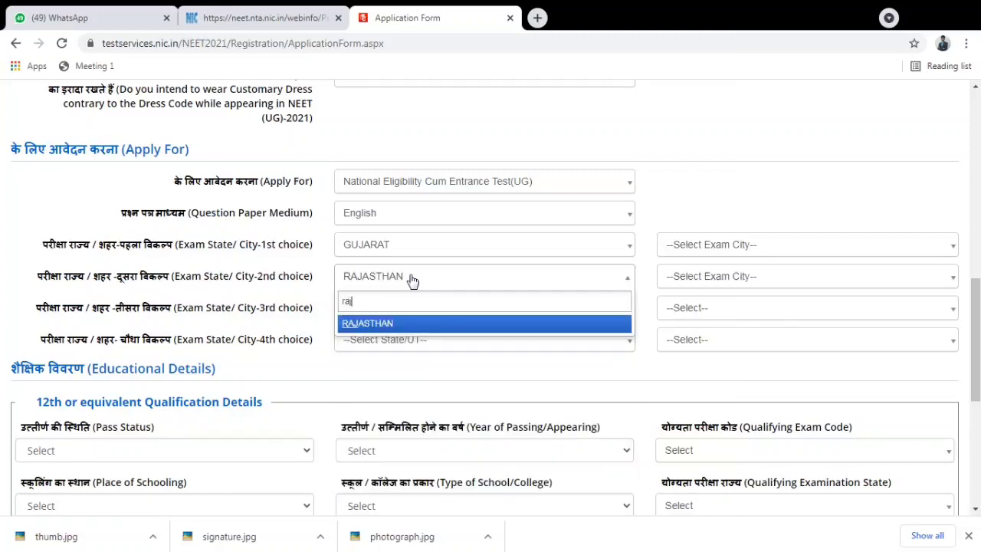
{"action": "key", "text": "Return"}
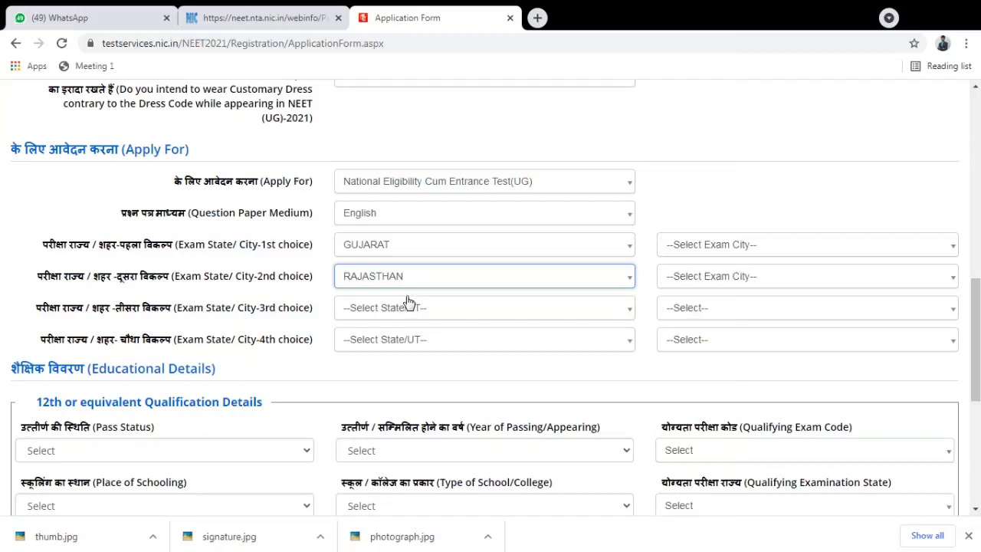
Pick ARUNACHAL PRADESH and ANDHRA PRADESH as third and fourth exam states.
{"action": "left_click", "coordinate": [404, 314]}
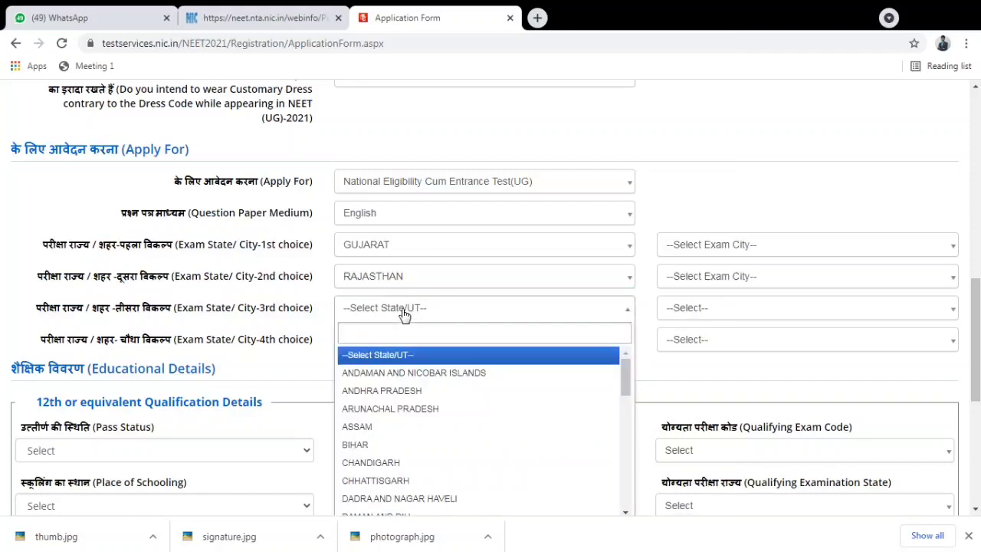
{"action": "left_click", "coordinate": [387, 408]}
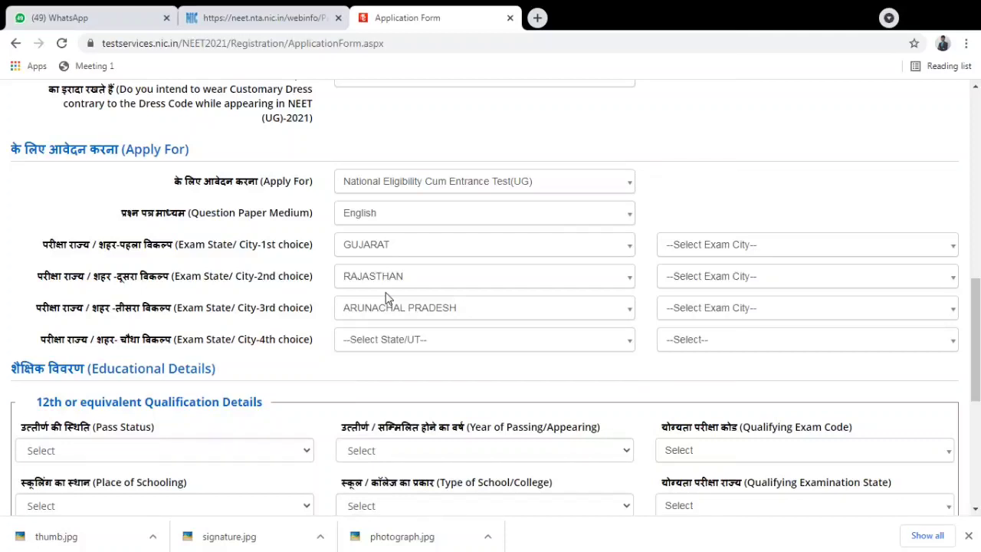
{"action": "left_click", "coordinate": [396, 341]}
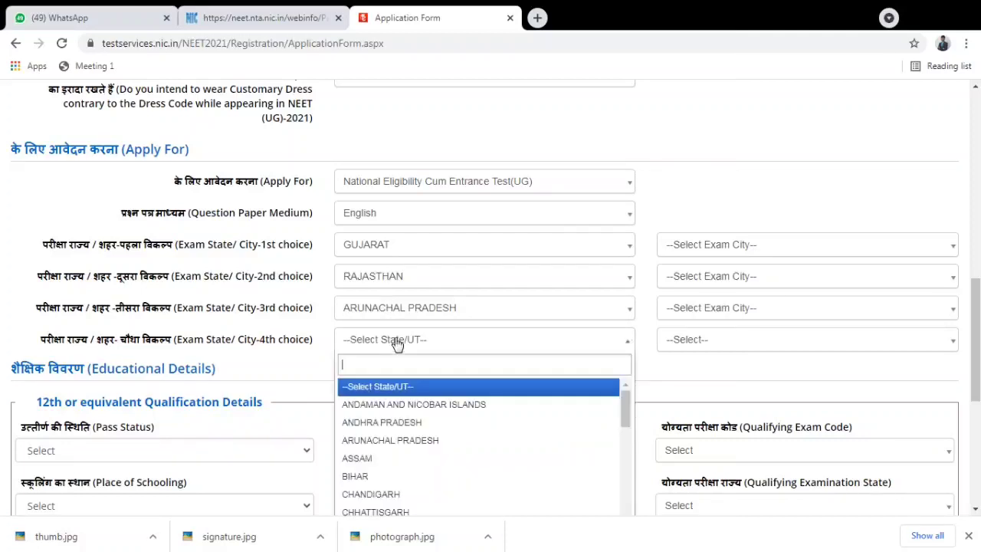
{"action": "left_click", "coordinate": [402, 422]}
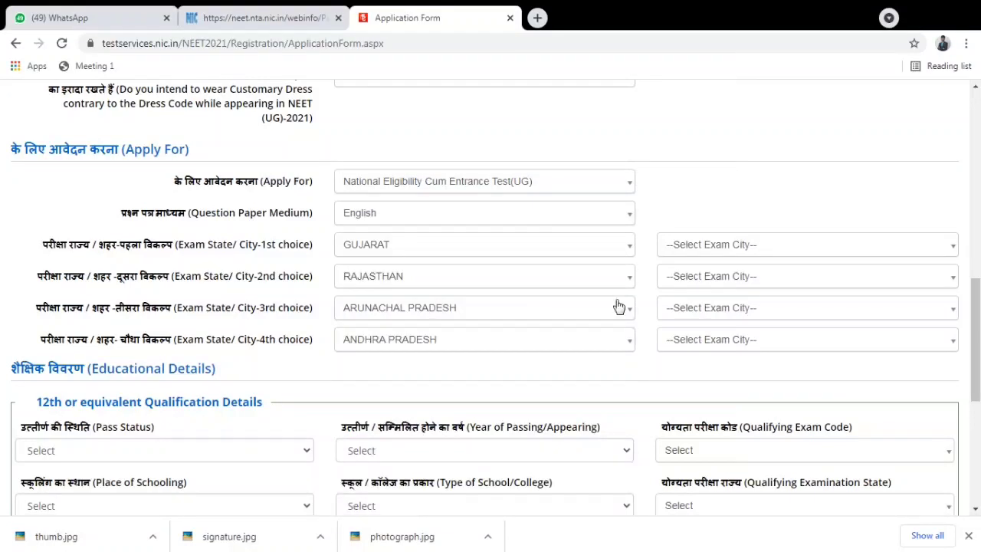
Choose AHMEDABAD, AJMER and ITANAGAR/NAHARLAGUN as the first three exam cities.
{"action": "left_click", "coordinate": [751, 245]}
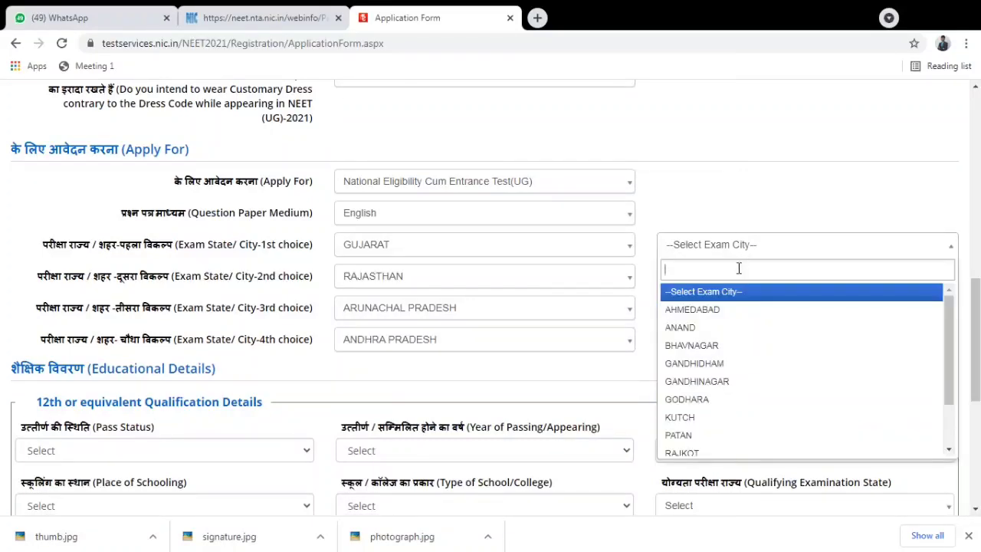
{"action": "left_click", "coordinate": [718, 311]}
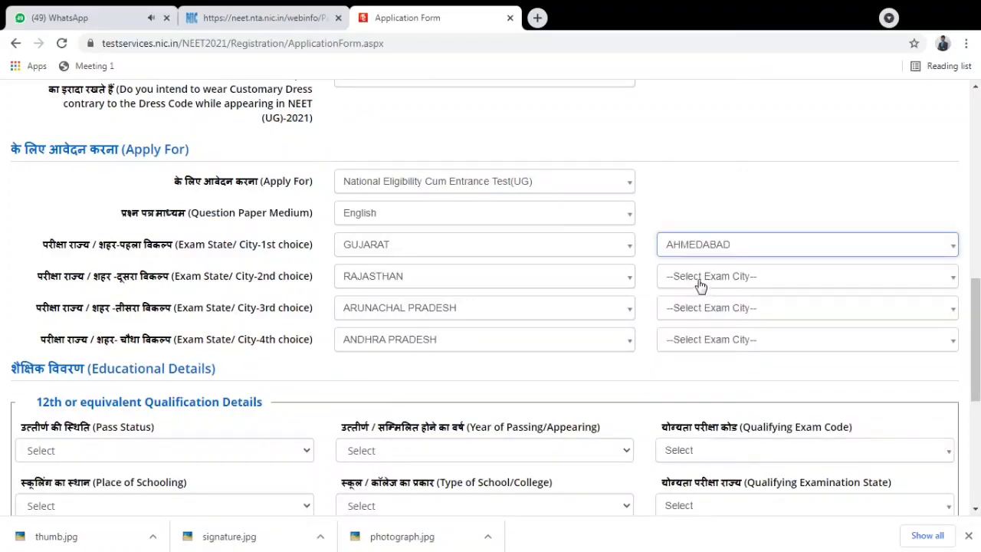
{"action": "left_click", "coordinate": [697, 281]}
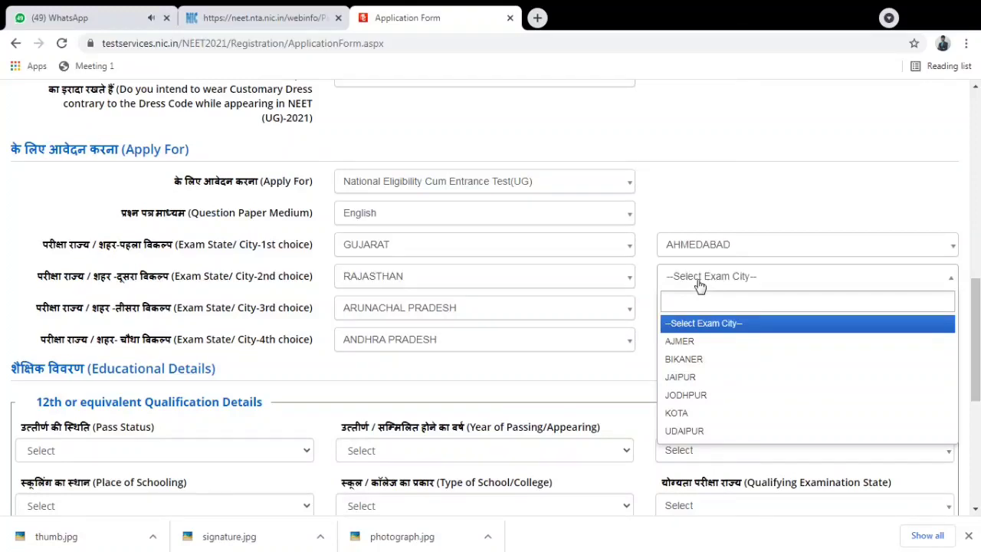
{"action": "left_click", "coordinate": [701, 344]}
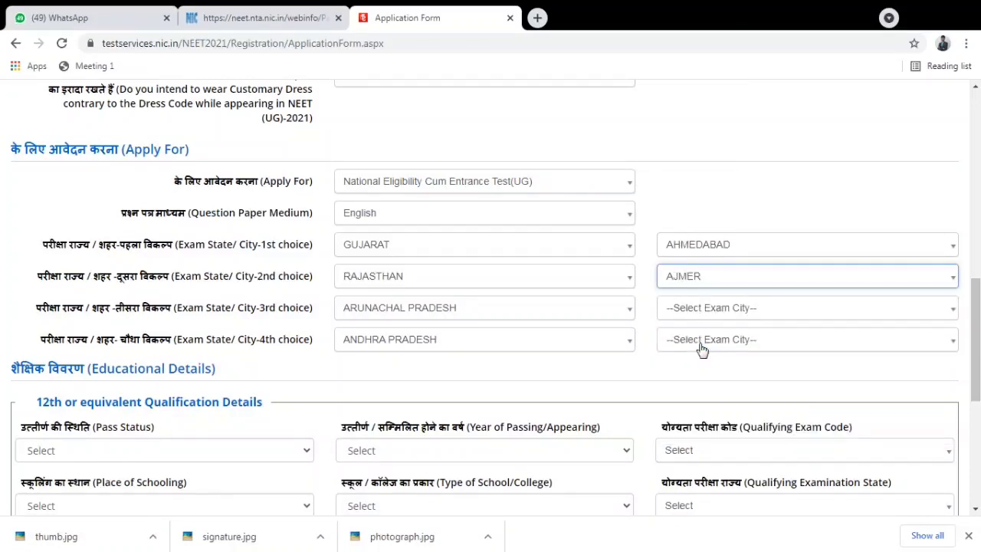
{"action": "left_click", "coordinate": [690, 314]}
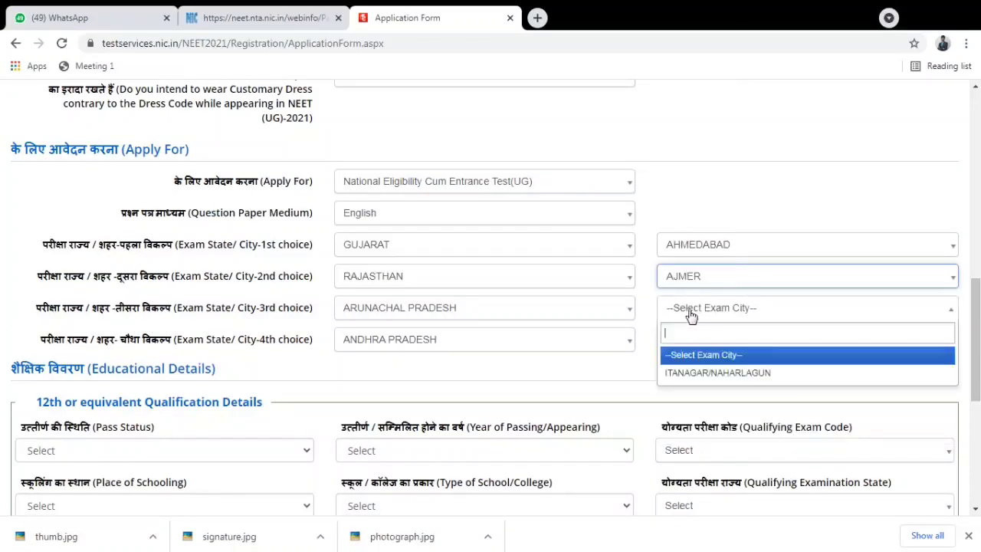
{"action": "left_click", "coordinate": [704, 373]}
{"action": "scroll", "coordinate": [547, 388], "scroll_direction": "down", "scroll_amount": 3}
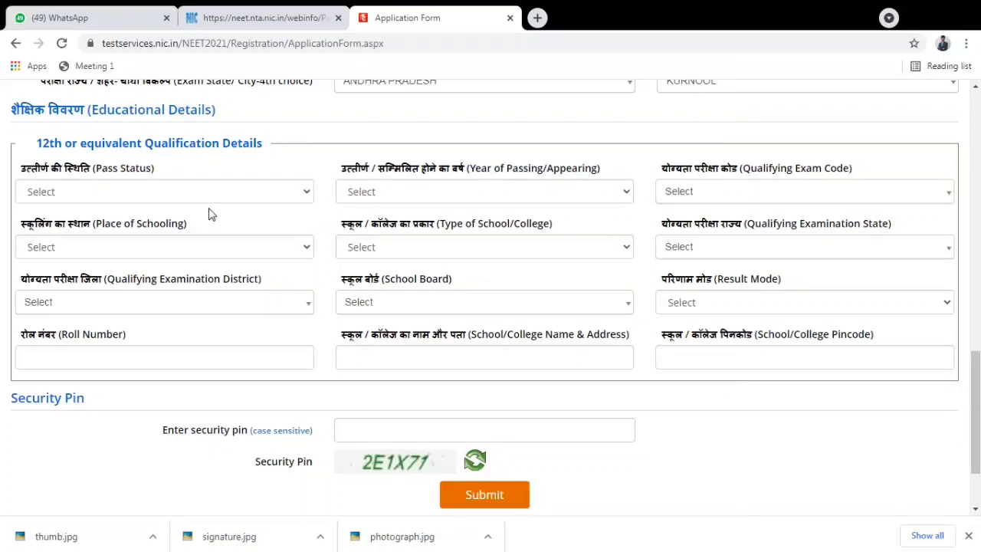
Set 12th pass status Appearing, year 2021 and qualifying exam code CODE: 01.
{"action": "left_click", "coordinate": [144, 196]}
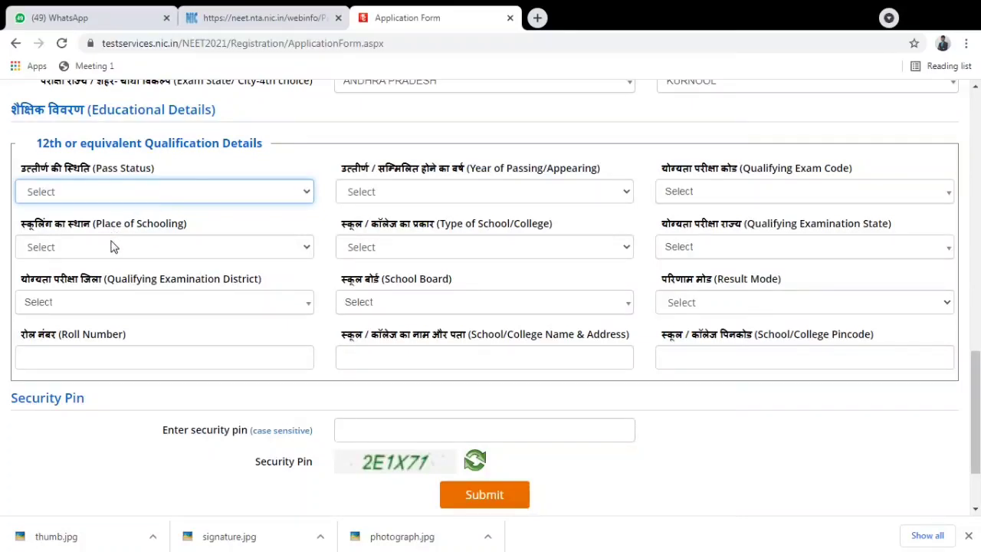
{"action": "key", "text": "Down"}
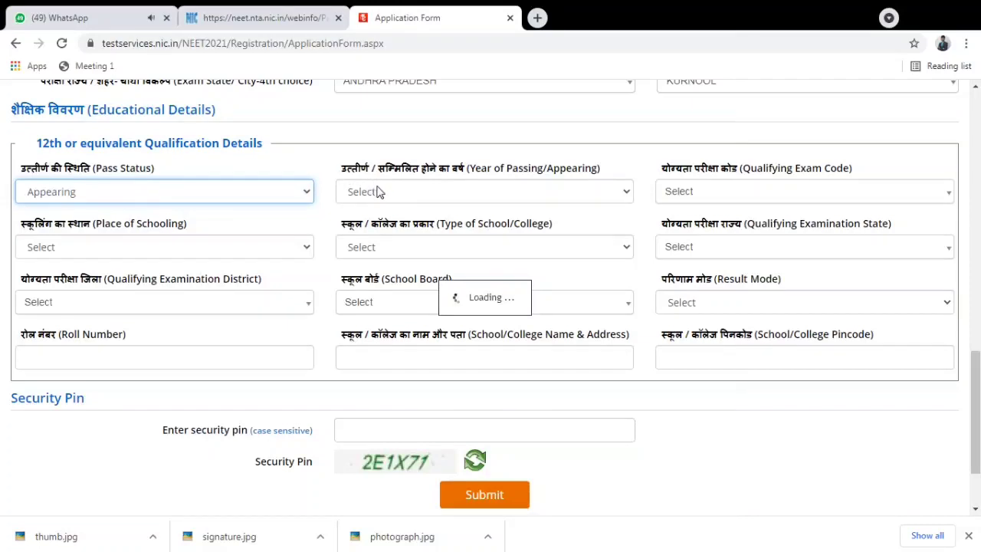
{"action": "left_click", "coordinate": [382, 194]}
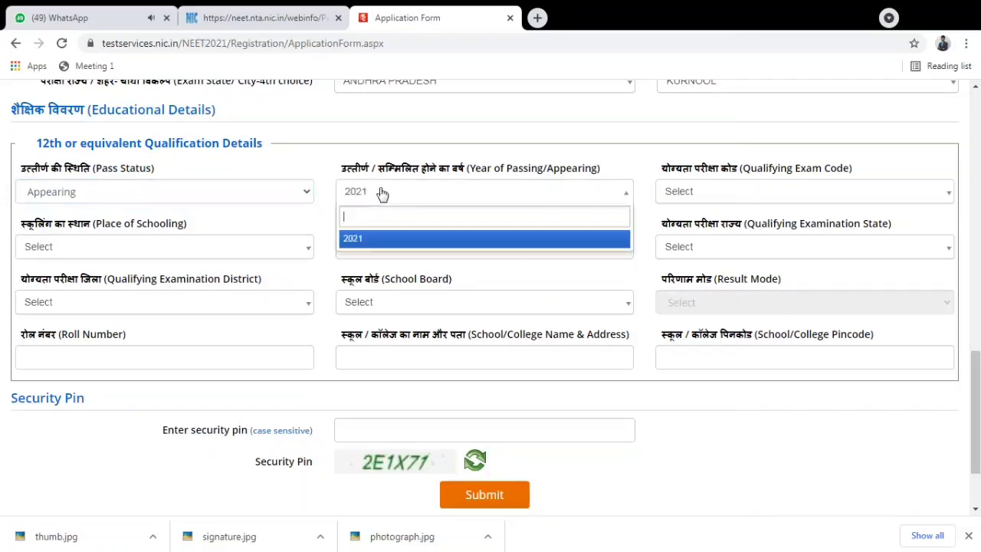
{"action": "left_click", "coordinate": [382, 194]}
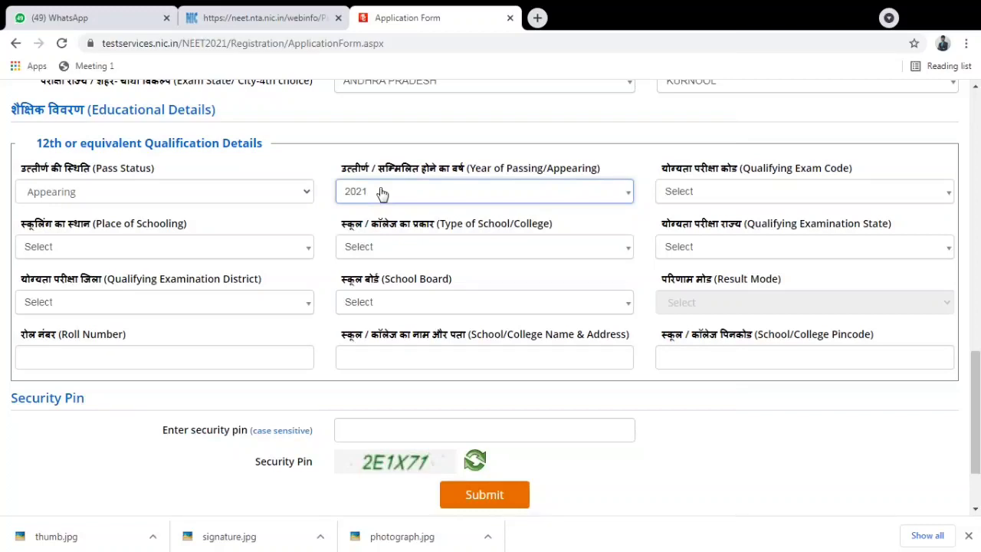
{"action": "left_click", "coordinate": [687, 195]}
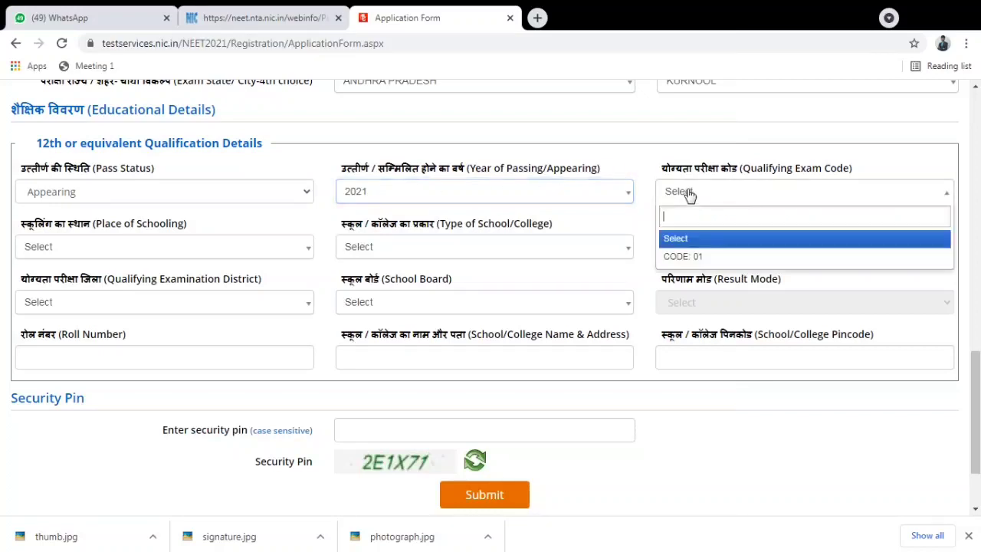
{"action": "left_click", "coordinate": [687, 256]}
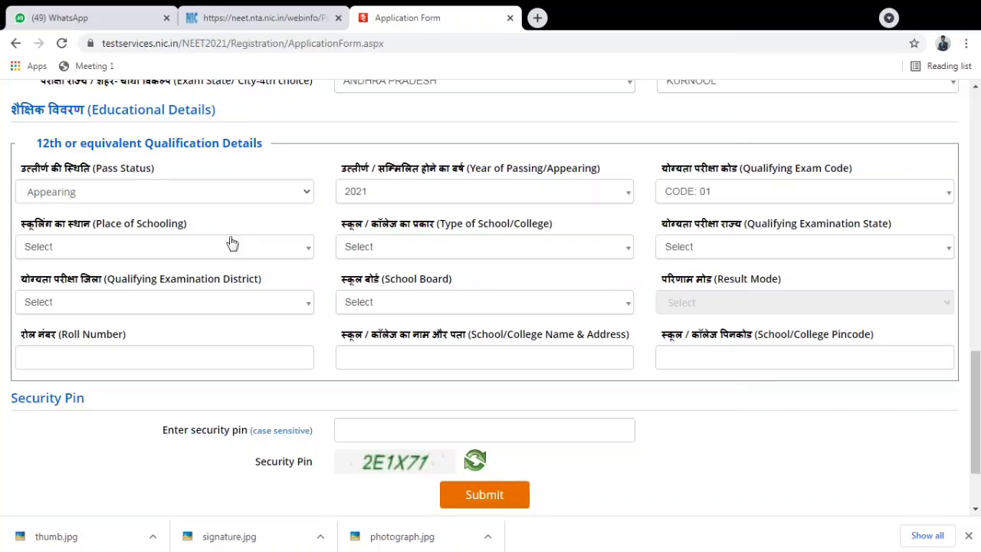
Set schooling place Rural, school type Private, and qualifying state GUJARAT.
{"action": "left_click", "coordinate": [190, 253]}
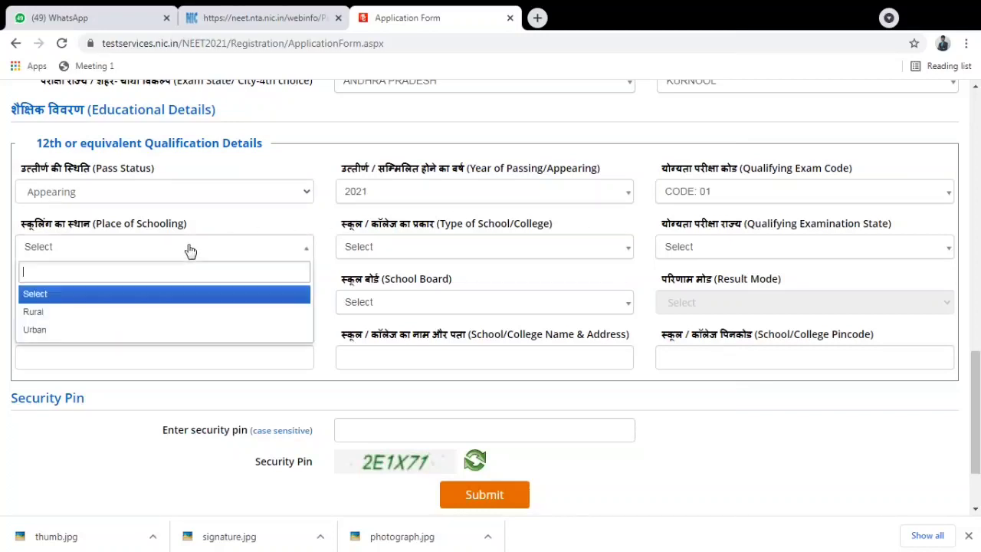
{"action": "left_click", "coordinate": [173, 312]}
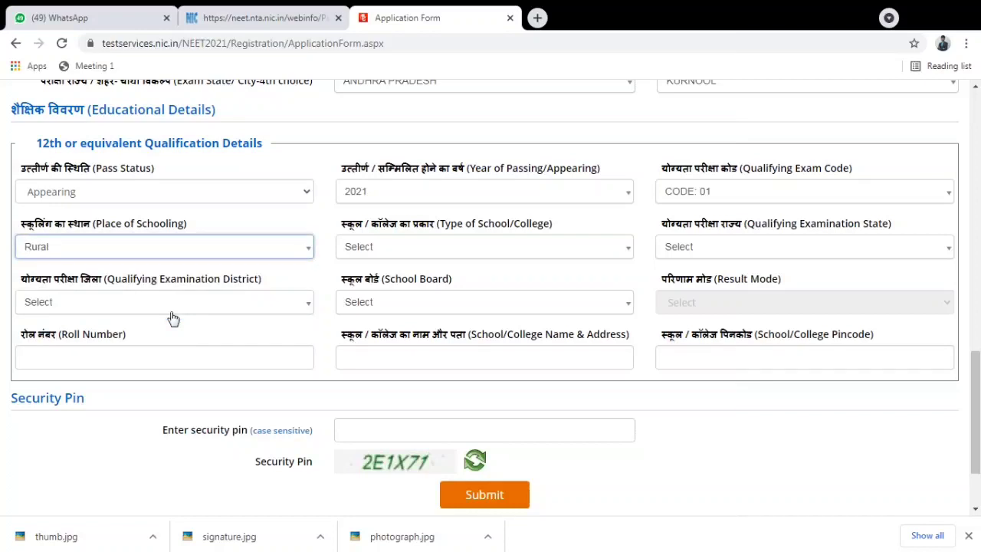
{"action": "left_click", "coordinate": [249, 258]}
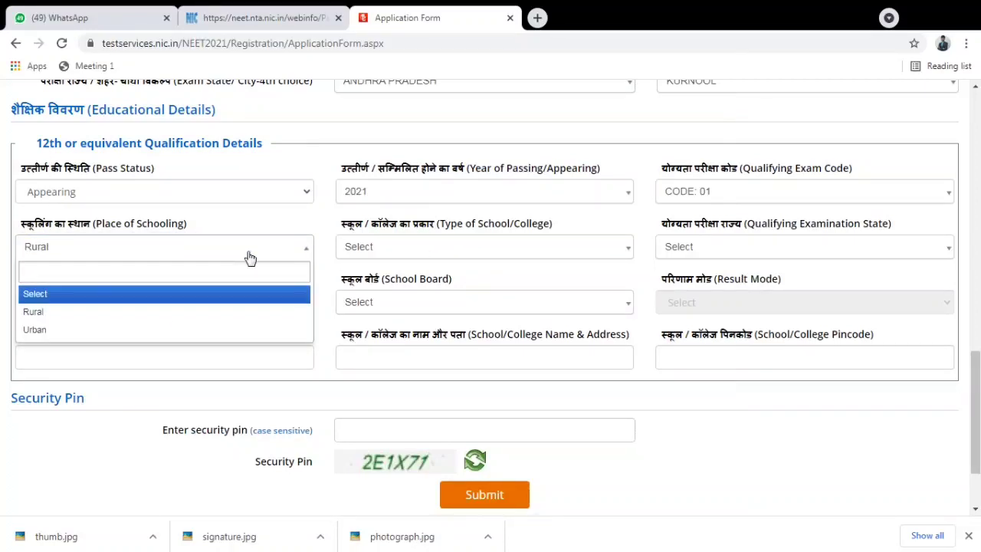
{"action": "left_click", "coordinate": [398, 253]}
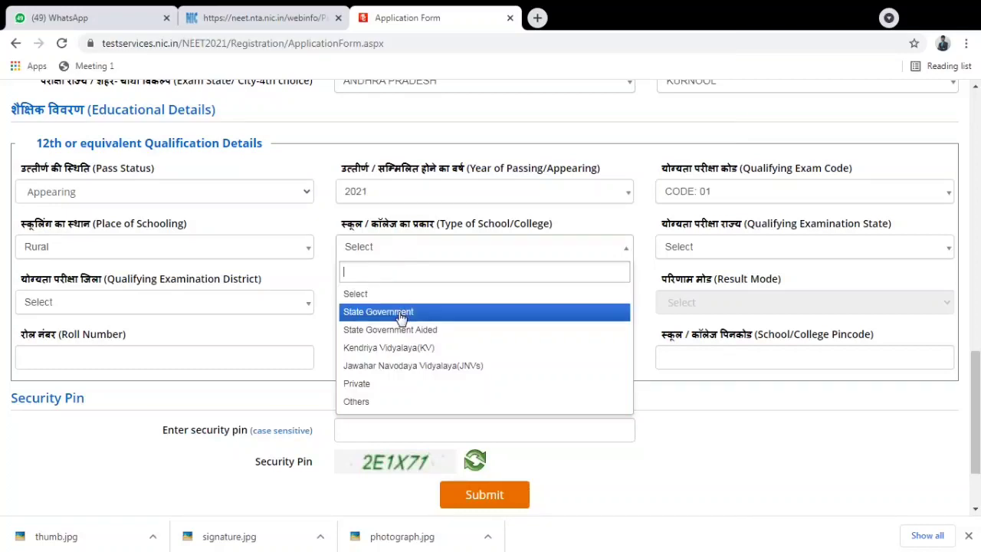
{"action": "left_click", "coordinate": [396, 391]}
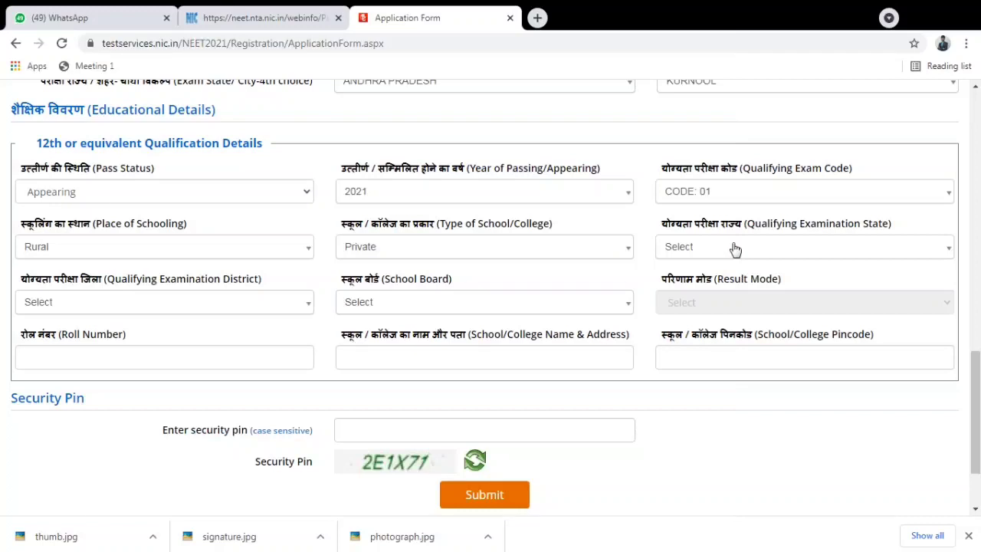
{"action": "left_click", "coordinate": [734, 248]}
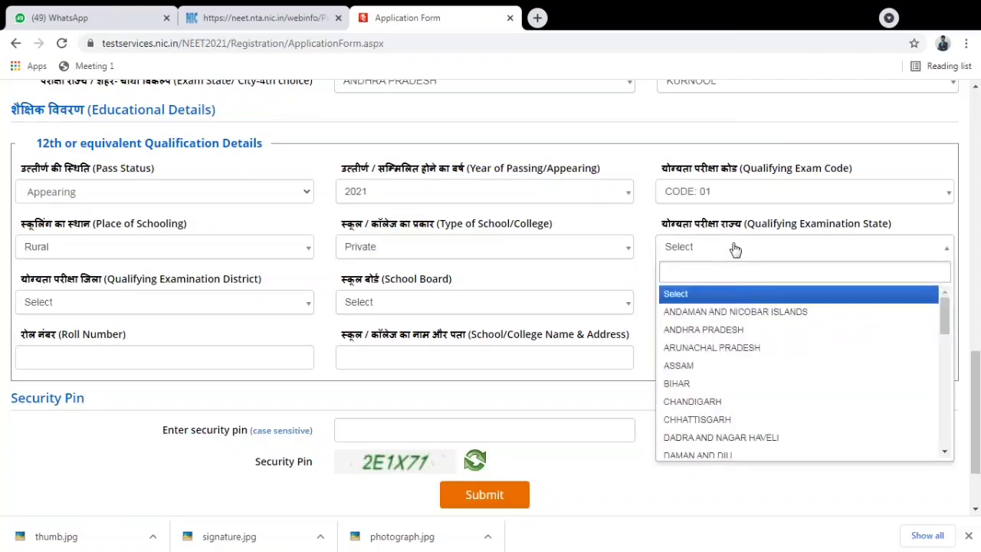
{"action": "type", "text": "guj"}
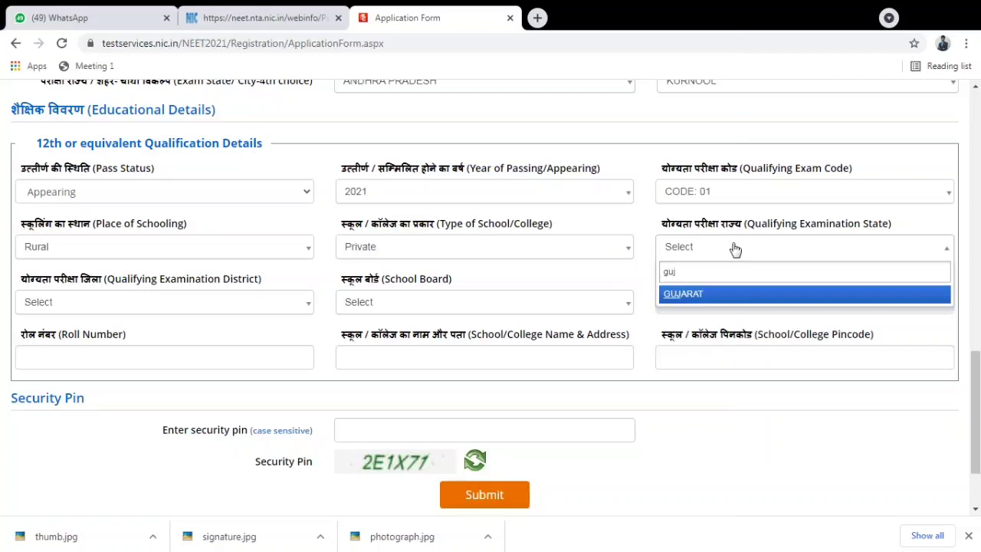
{"action": "key", "text": "Return"}
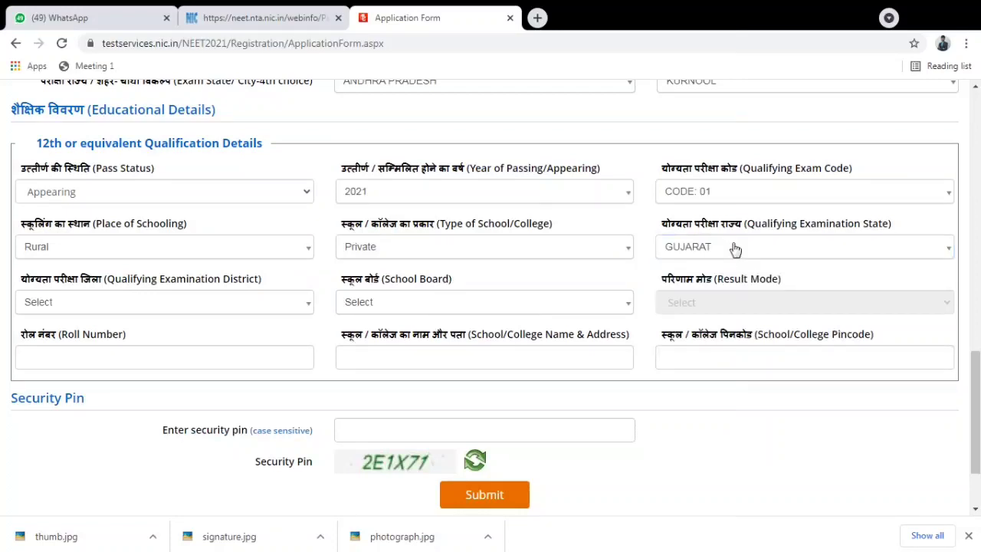
Choose district AHMEDABAD and school board NCVT, New Delhi.
{"action": "left_click", "coordinate": [150, 300]}
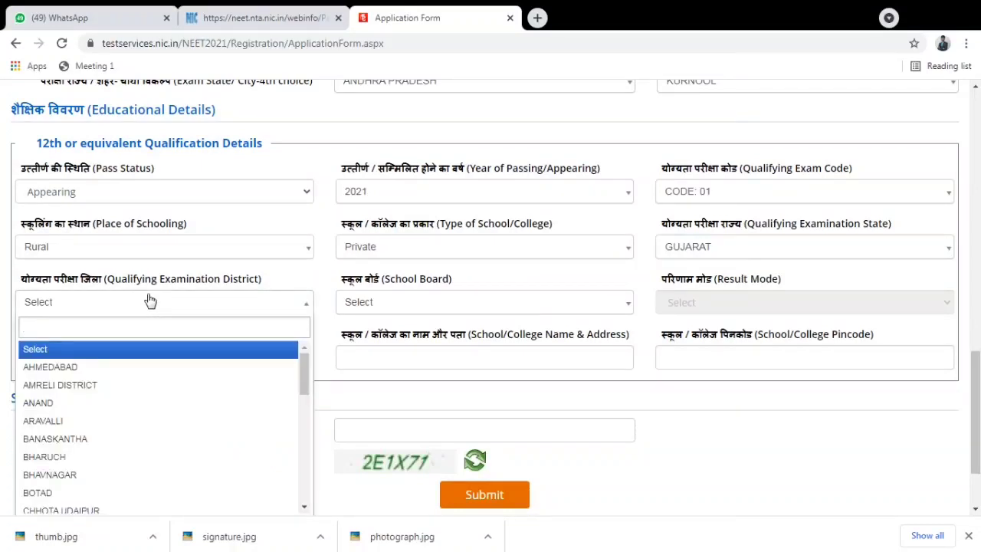
{"action": "left_click", "coordinate": [89, 374]}
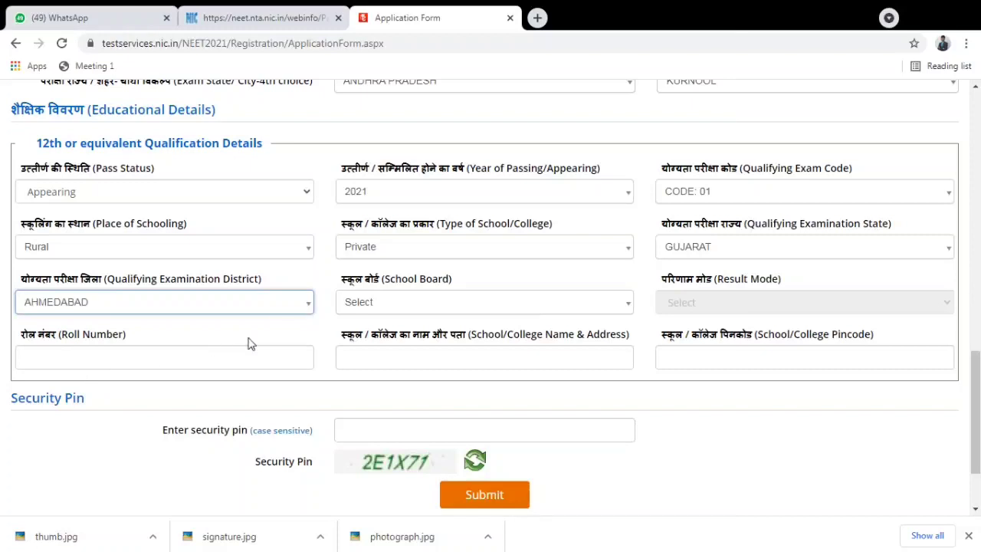
{"action": "left_click", "coordinate": [371, 307]}
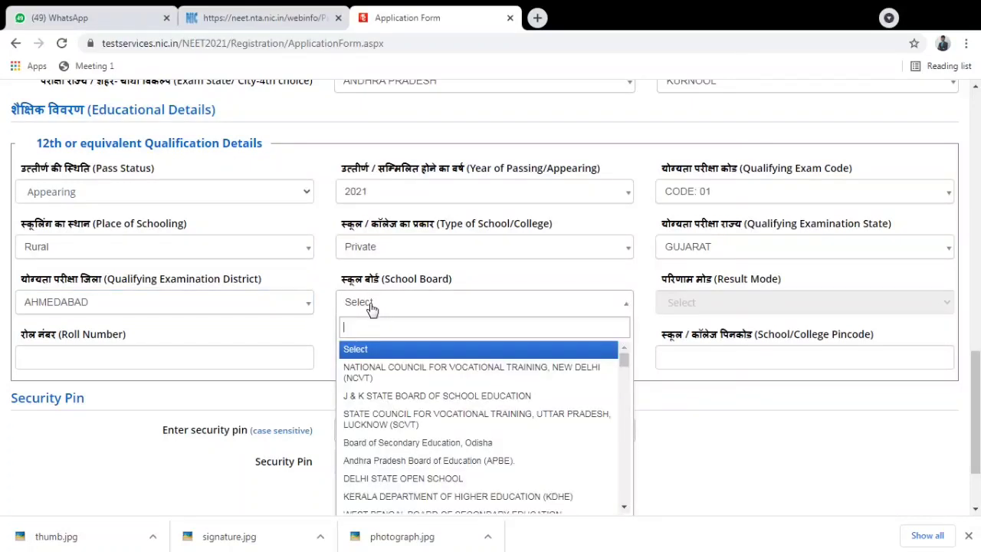
{"action": "type", "text": "g"}
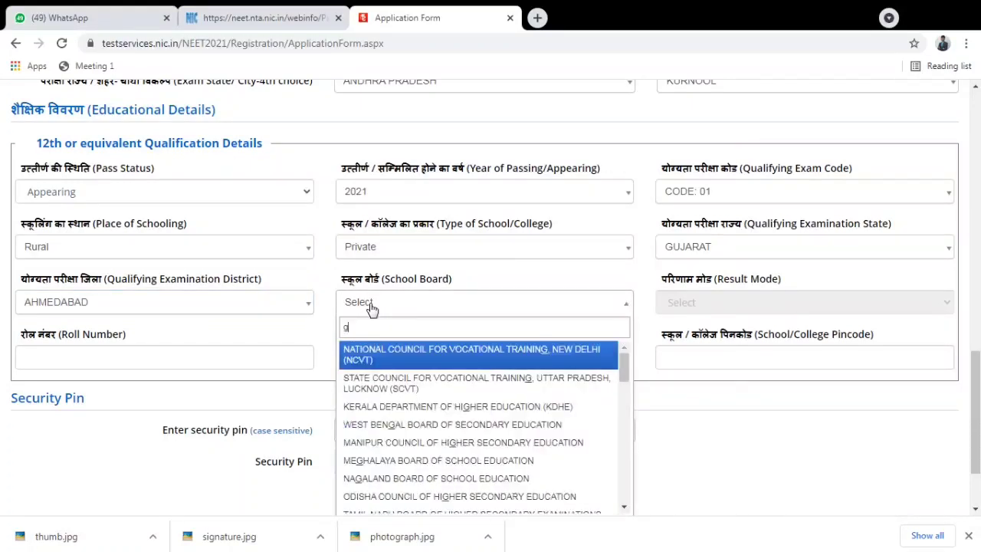
{"action": "key", "text": "BackSpace"}
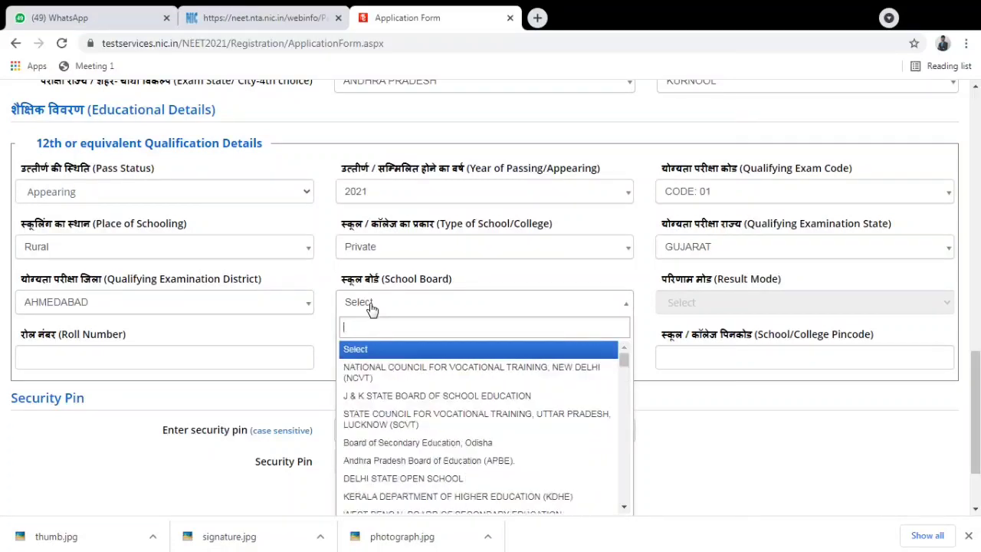
{"action": "type", "text": "cb"}
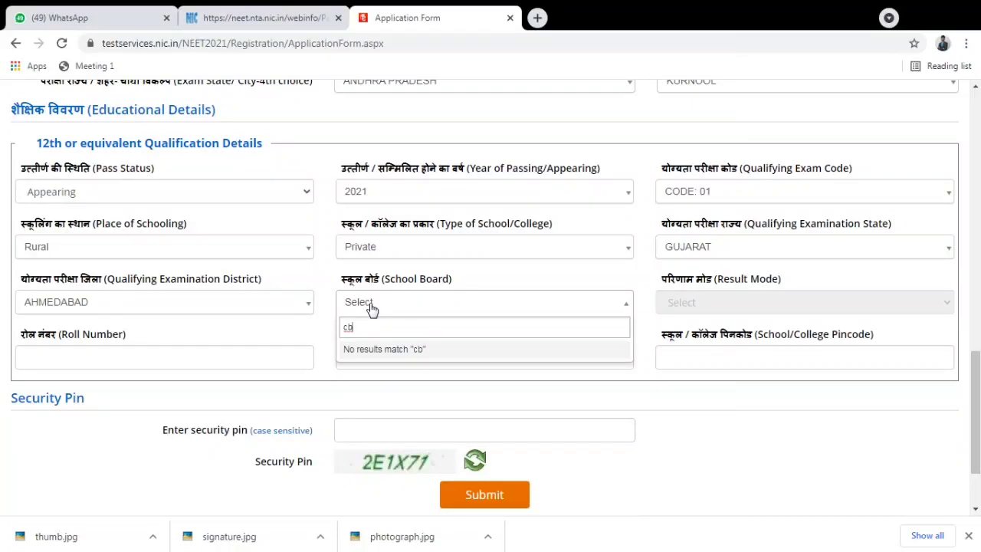
{"action": "key", "text": "BackSpace"}
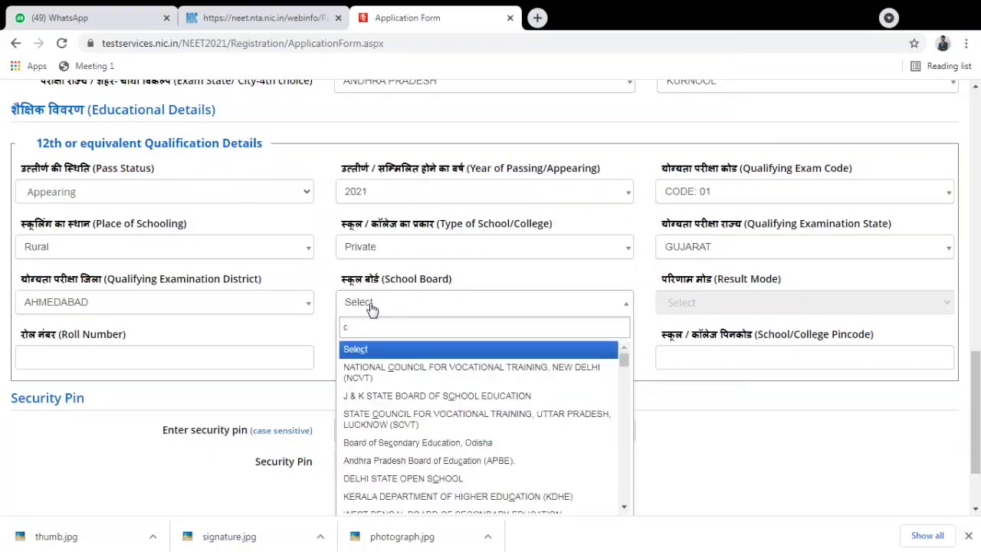
{"action": "left_click", "coordinate": [398, 372]}
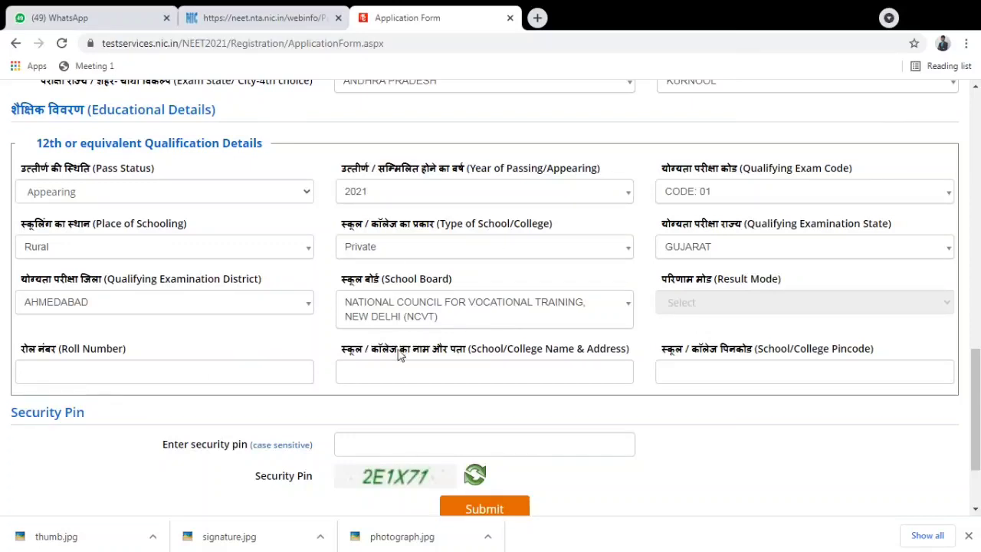
Enter roll number 123, school name and address 'name address', and school pincode 363641.
{"action": "left_click", "coordinate": [184, 366]}
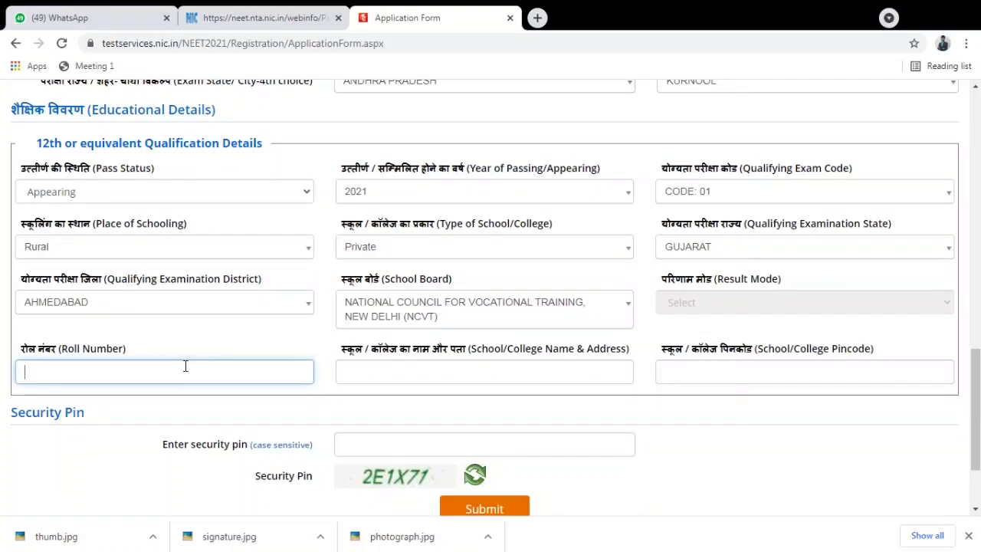
{"action": "type", "text": "123"}
{"action": "left_click", "coordinate": [396, 366]}
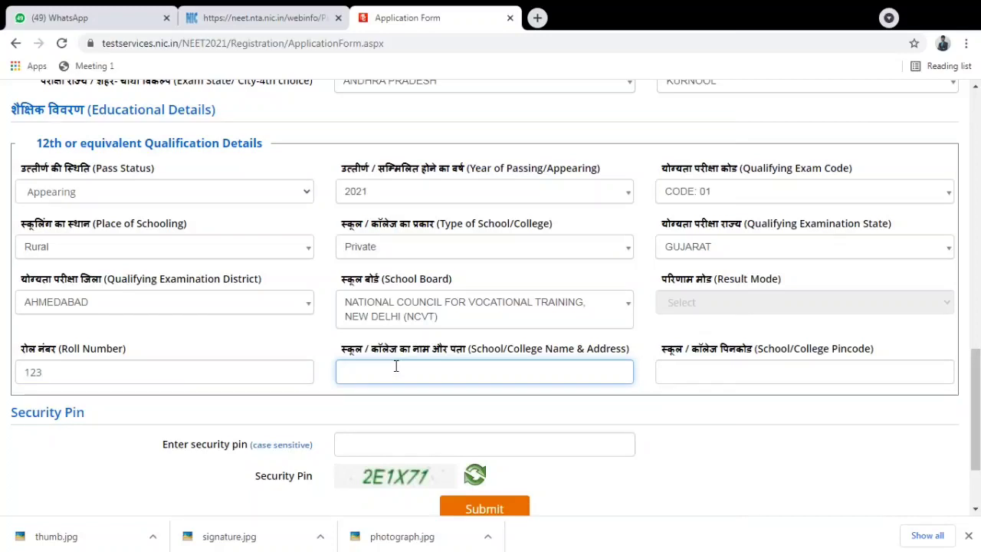
{"action": "type", "text": "name address"}
{"action": "left_click", "coordinate": [670, 371]}
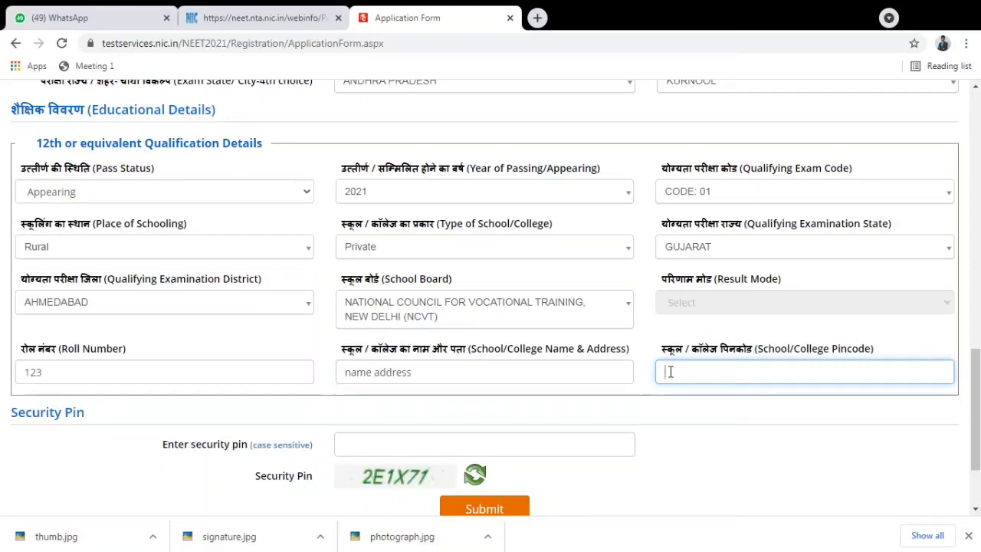
{"action": "type", "text": "363641"}
Fill in the captcha security pin and scroll down to the Submit button.
{"action": "left_click", "coordinate": [398, 441]}
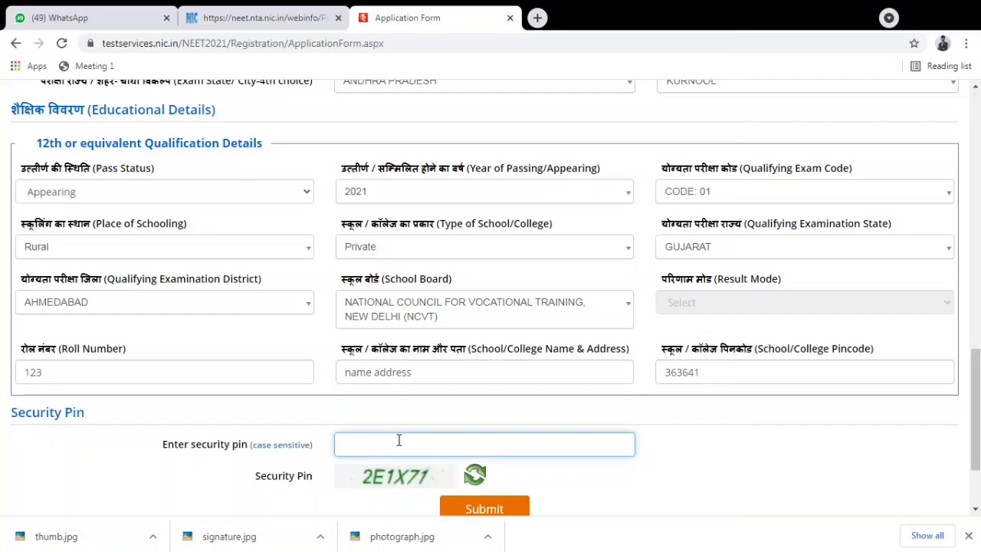
{"action": "type", "text": "2"}
{"action": "type", "text": "E"}
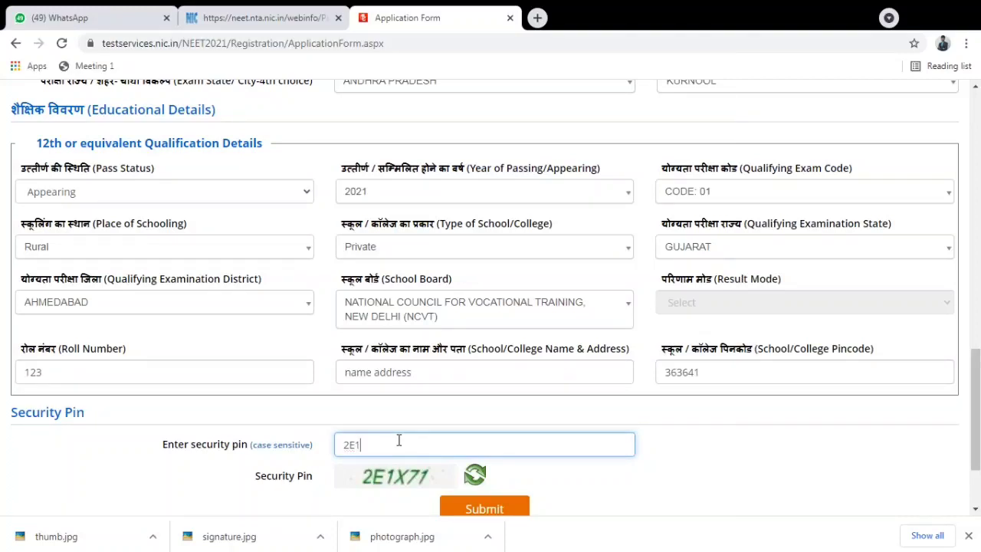
{"action": "type", "text": "1X71"}
{"action": "key", "text": "Home"}
{"action": "left_click", "coordinate": [740, 489]}
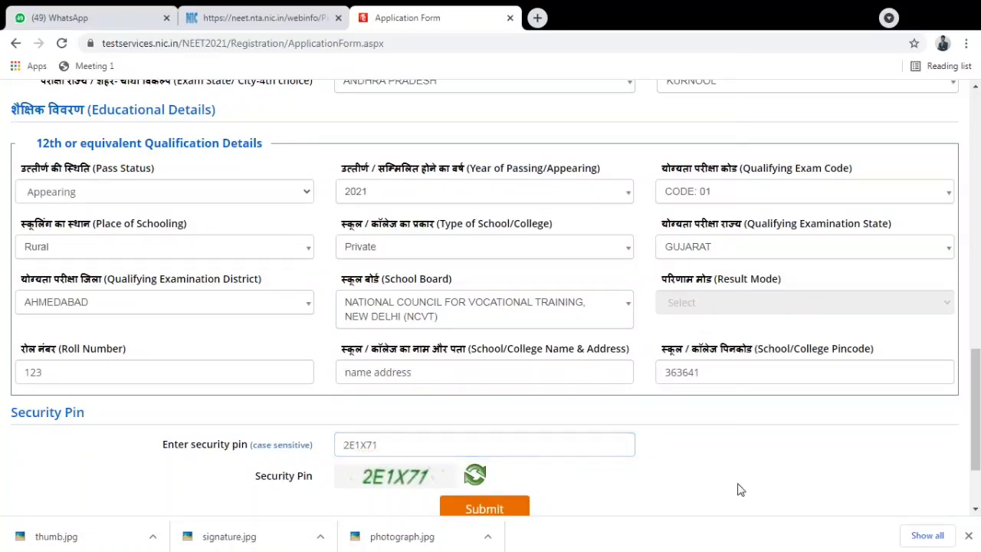
{"action": "scroll", "coordinate": [740, 489], "scroll_direction": "up", "scroll_amount": 12}
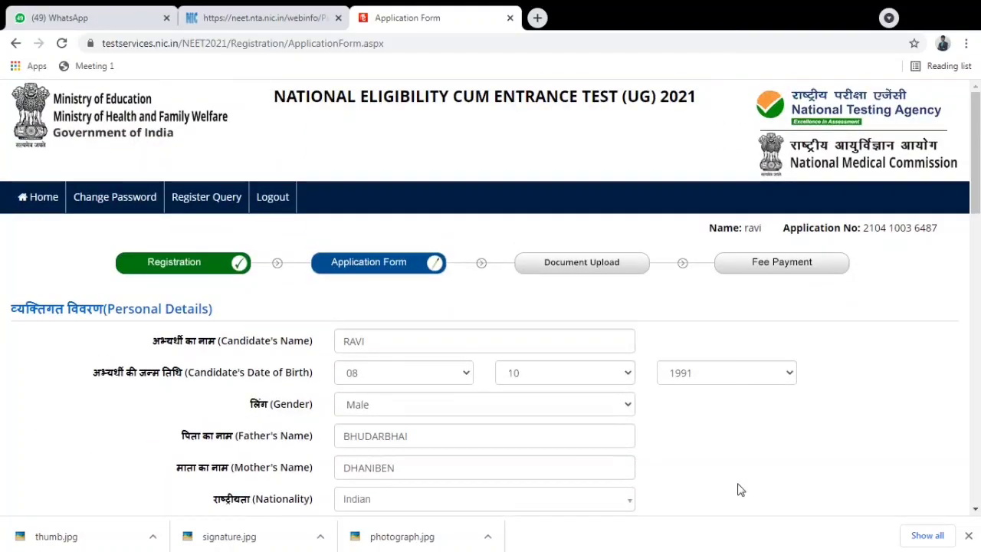
{"action": "scroll", "coordinate": [740, 489], "scroll_direction": "down", "scroll_amount": 10}
{"action": "scroll", "coordinate": [739, 488], "scroll_direction": "down", "scroll_amount": 6}
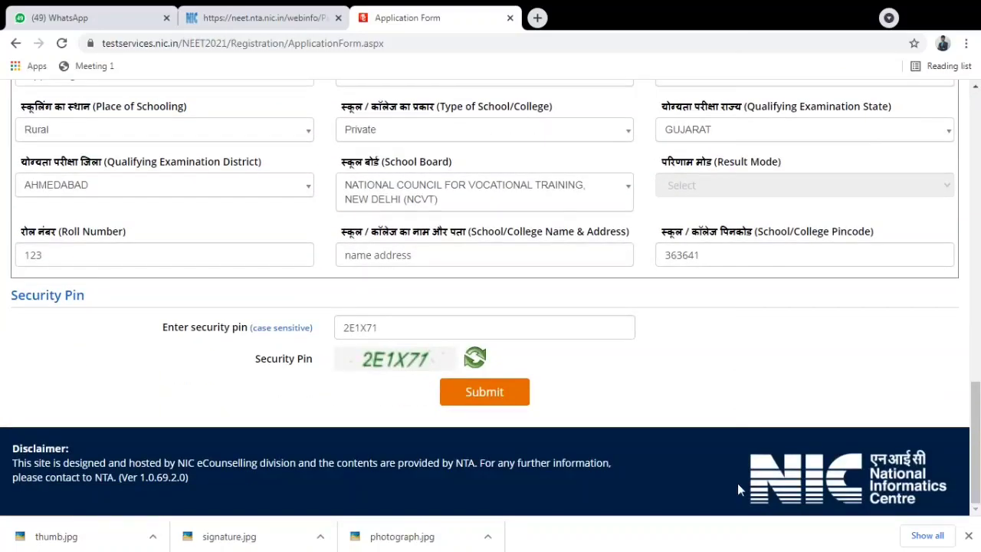
Submit the form for review and dismiss the review notice.
{"action": "left_click", "coordinate": [490, 393]}
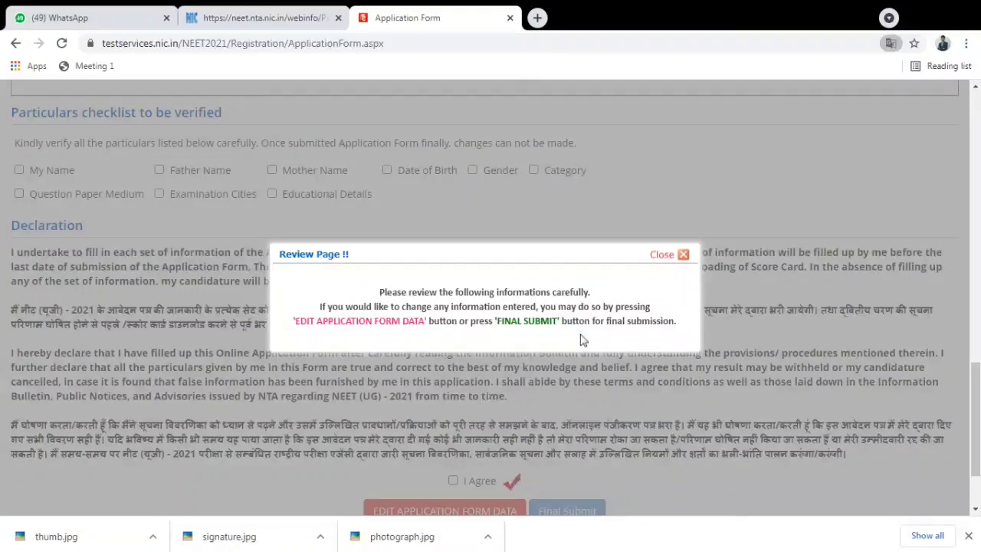
{"action": "left_click", "coordinate": [683, 255]}
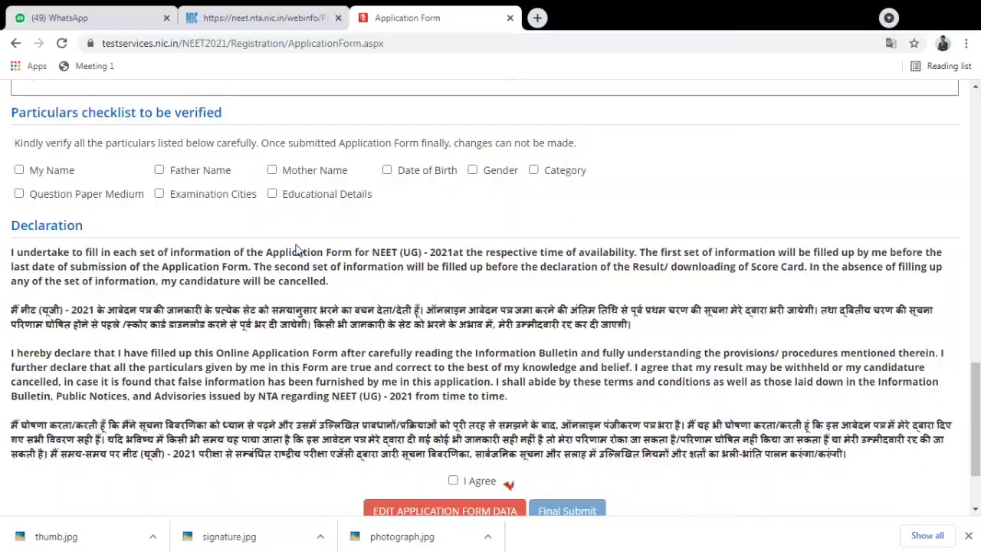
{"action": "scroll", "coordinate": [295, 247], "scroll_direction": "down", "scroll_amount": 1}
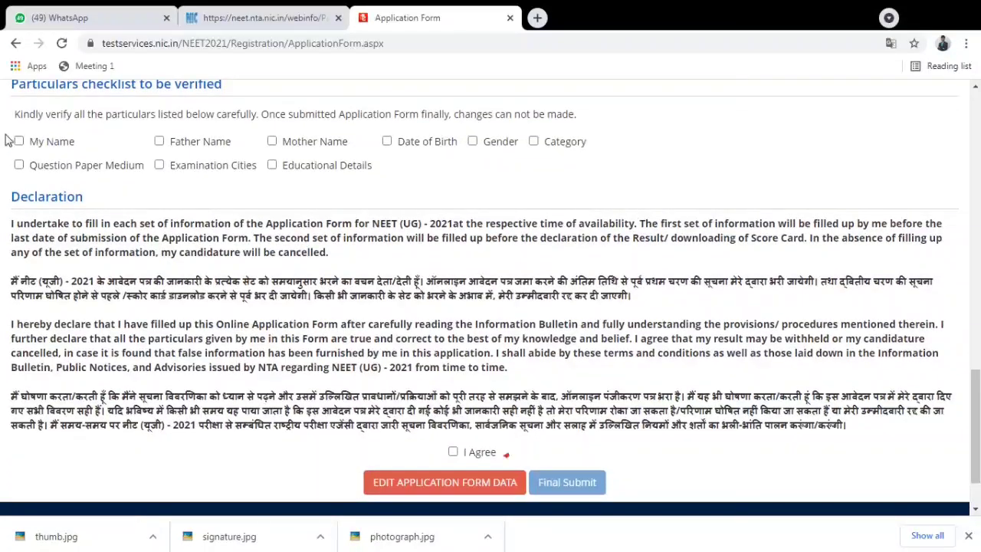
Tick all nine checklist boxes: names, birth date, gender, category, medium, cities, education.
{"action": "left_click", "coordinate": [18, 141]}
{"action": "left_click", "coordinate": [159, 142]}
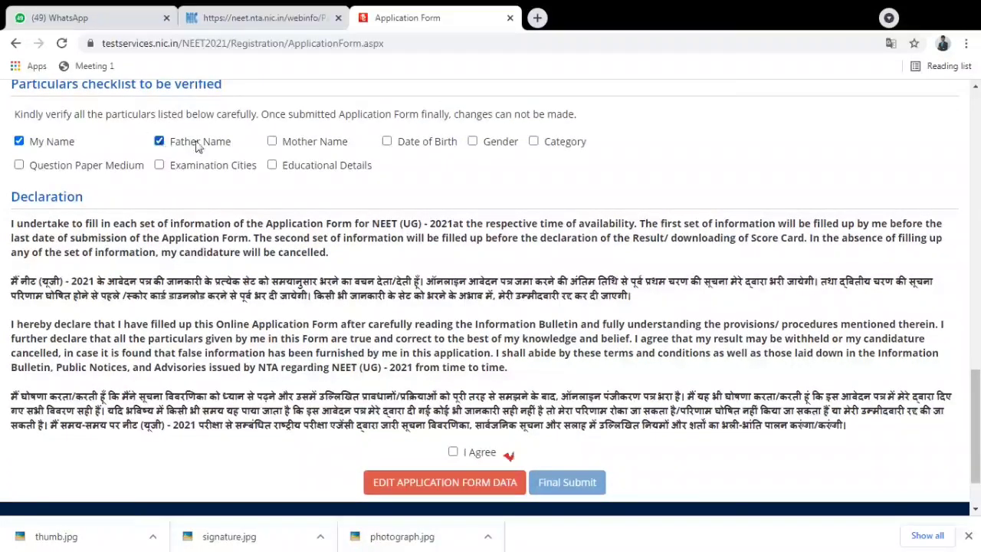
{"action": "left_click", "coordinate": [272, 142]}
{"action": "left_click", "coordinate": [387, 141]}
{"action": "left_click", "coordinate": [473, 142]}
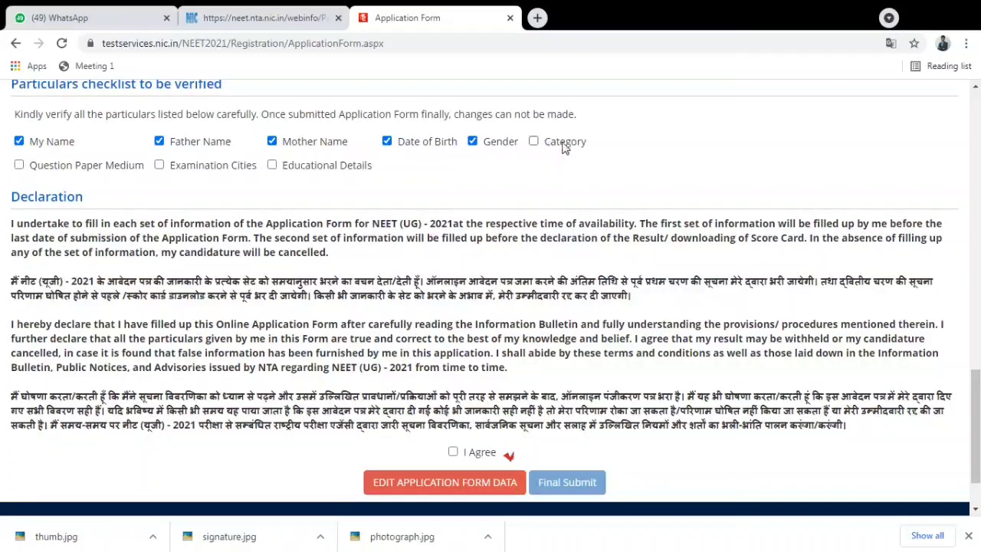
{"action": "left_click", "coordinate": [534, 142]}
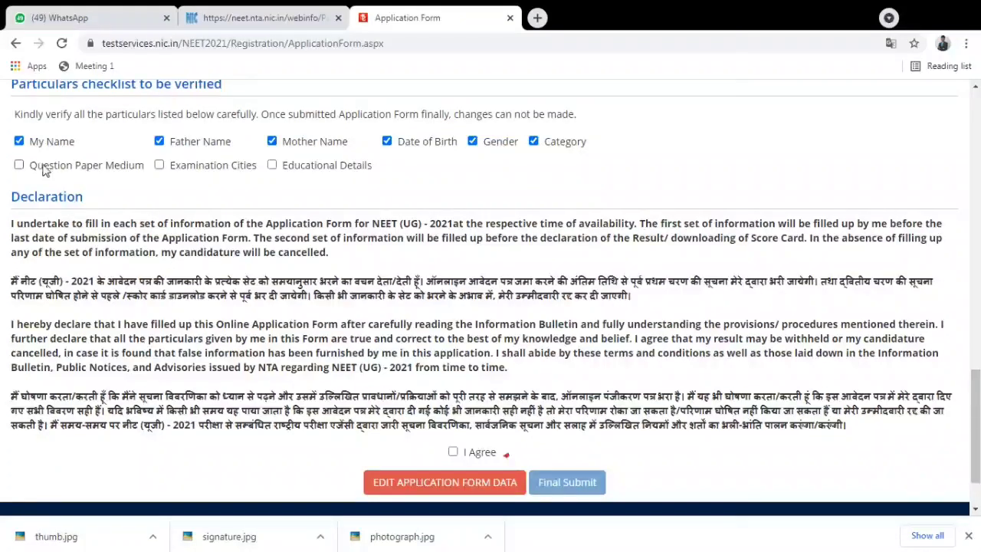
{"action": "left_click", "coordinate": [19, 164]}
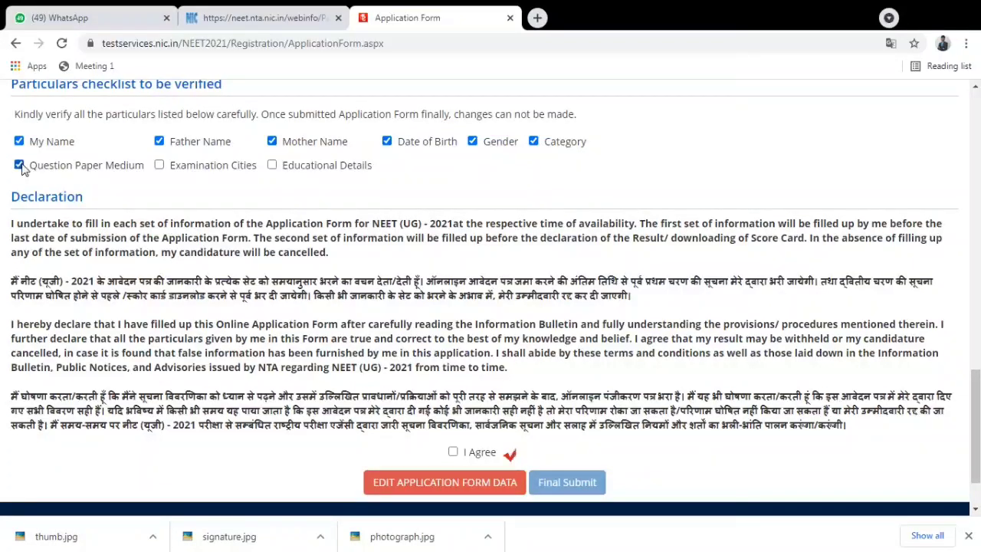
{"action": "left_click", "coordinate": [159, 165]}
{"action": "left_click", "coordinate": [272, 165]}
Agree to the declaration and confirm the Final Submit with Yes.
{"action": "left_click", "coordinate": [453, 453]}
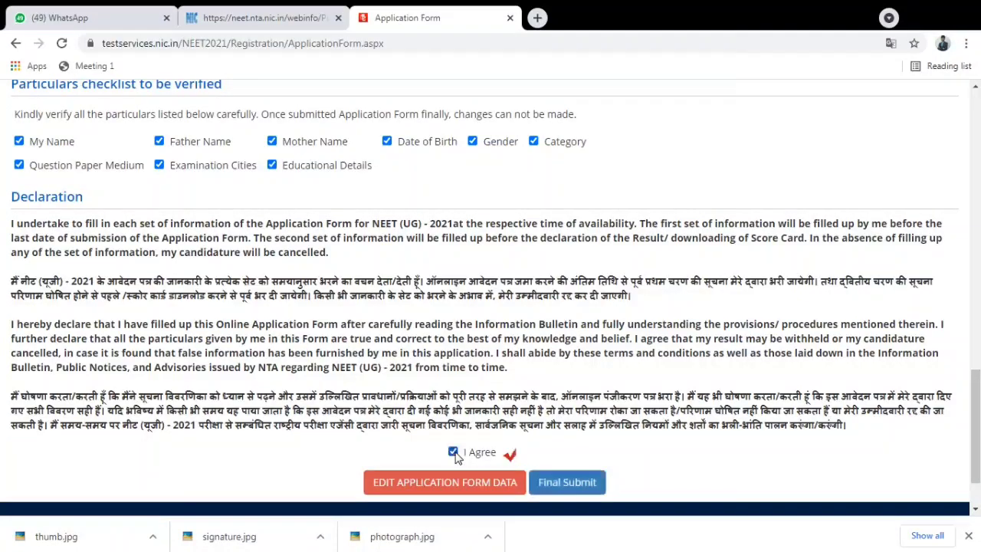
{"action": "left_click", "coordinate": [585, 483]}
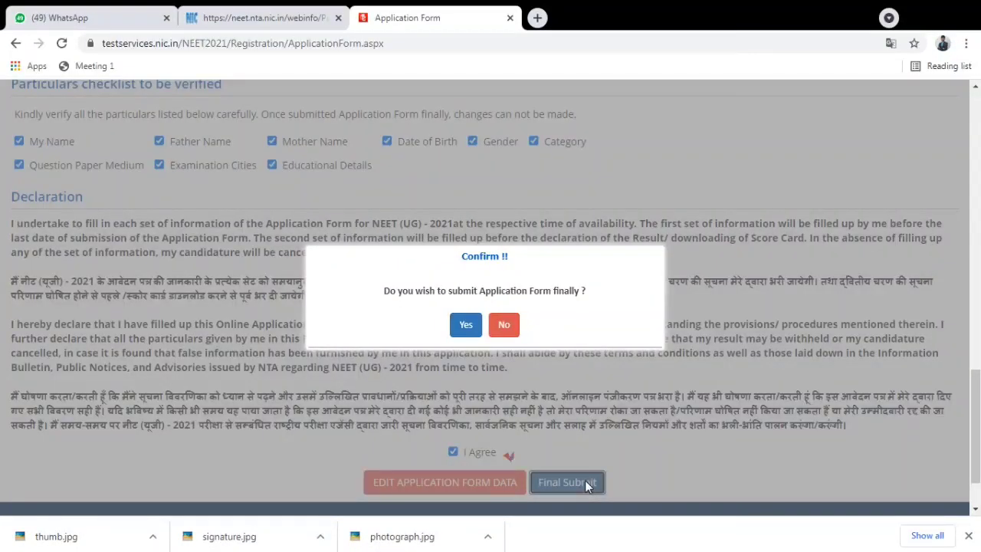
{"action": "left_click", "coordinate": [461, 328]}
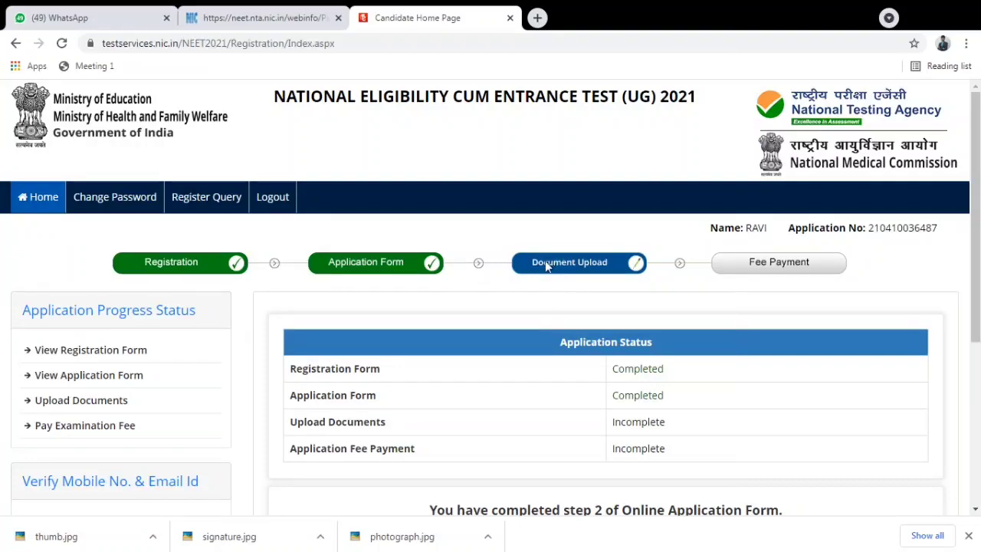
Scroll the Candidate Home Page down to the Edit Application Form and Upload Documents buttons.
{"action": "scroll", "coordinate": [547, 264], "scroll_direction": "down", "scroll_amount": 3}
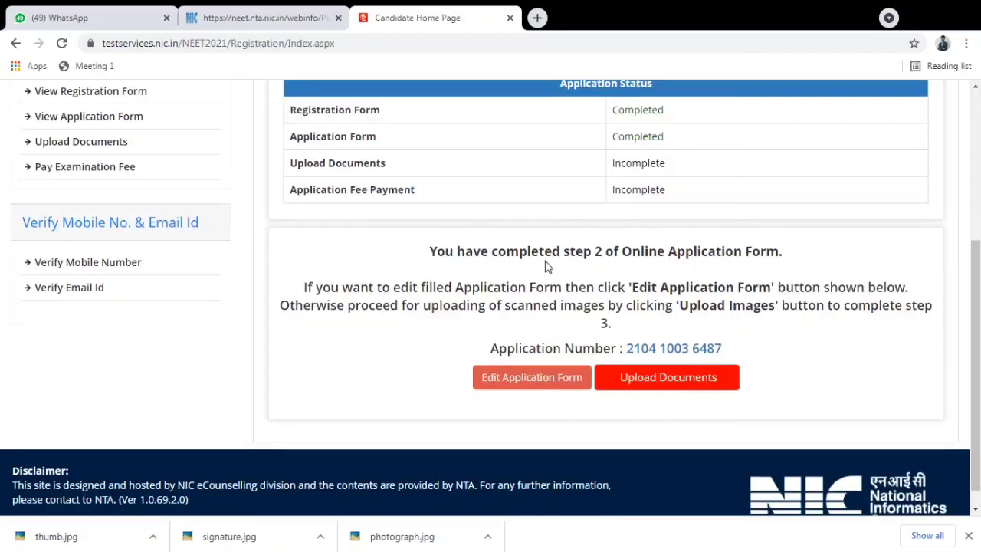
{"action": "scroll", "coordinate": [546, 264], "scroll_direction": "down", "scroll_amount": 1}
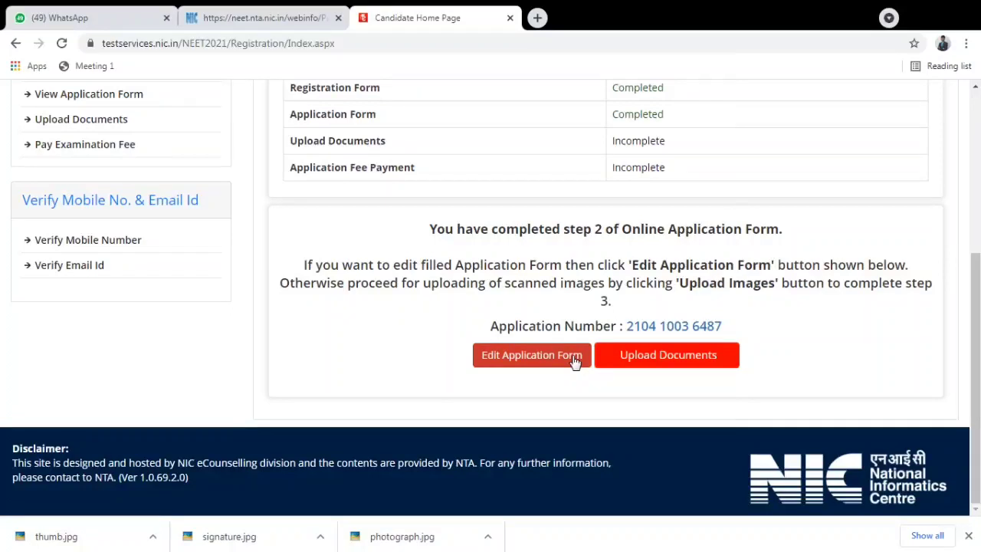
Go to Upload Documents and scroll to see all four document rows.
{"action": "left_click", "coordinate": [622, 355]}
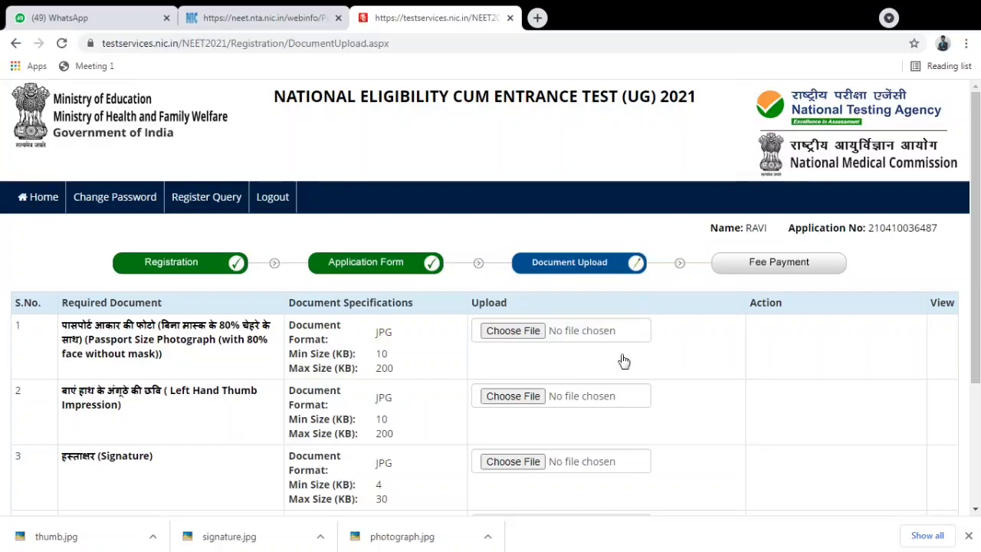
{"action": "scroll", "coordinate": [623, 360], "scroll_direction": "down", "scroll_amount": 3}
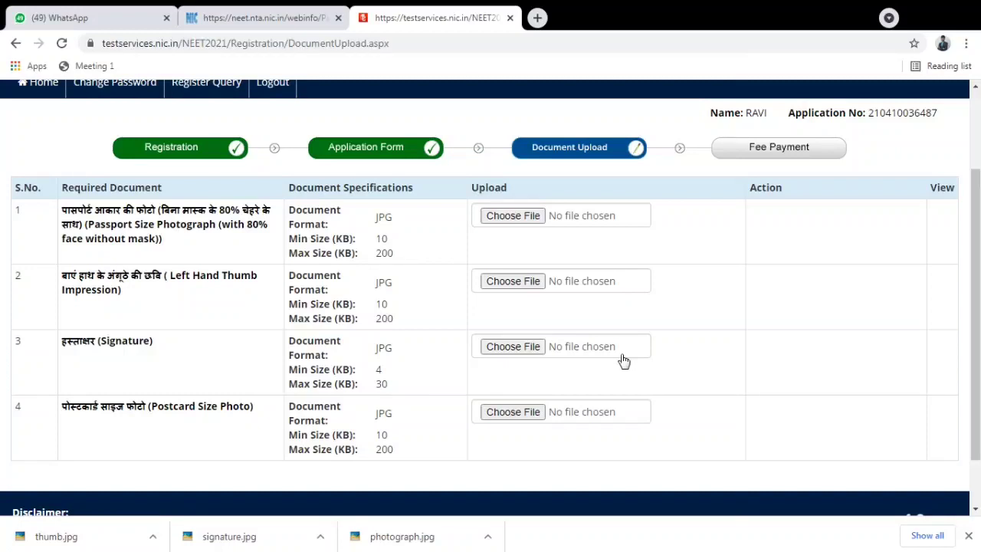
Choose photograph.jpg and reposition it so the face sits in the crop area.
{"action": "left_click", "coordinate": [506, 217]}
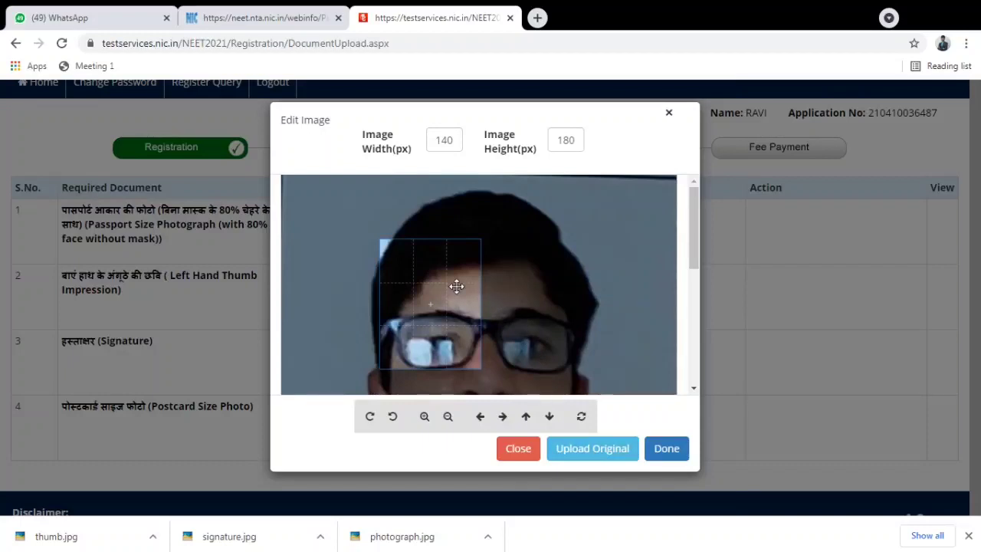
{"action": "left_click_drag", "start_coordinate": [446, 299], "coordinate": [487, 307]}
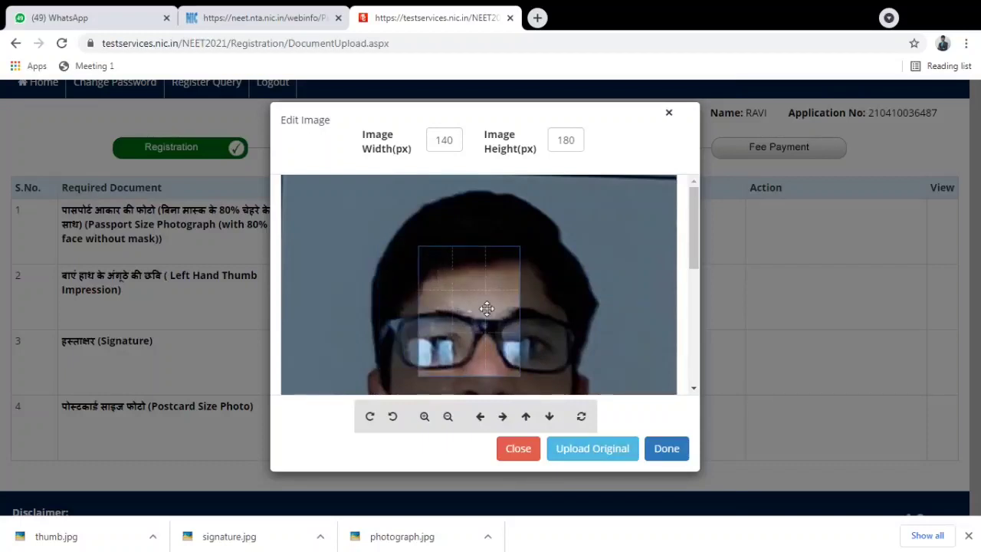
{"action": "left_click_drag", "start_coordinate": [417, 293], "coordinate": [413, 236]}
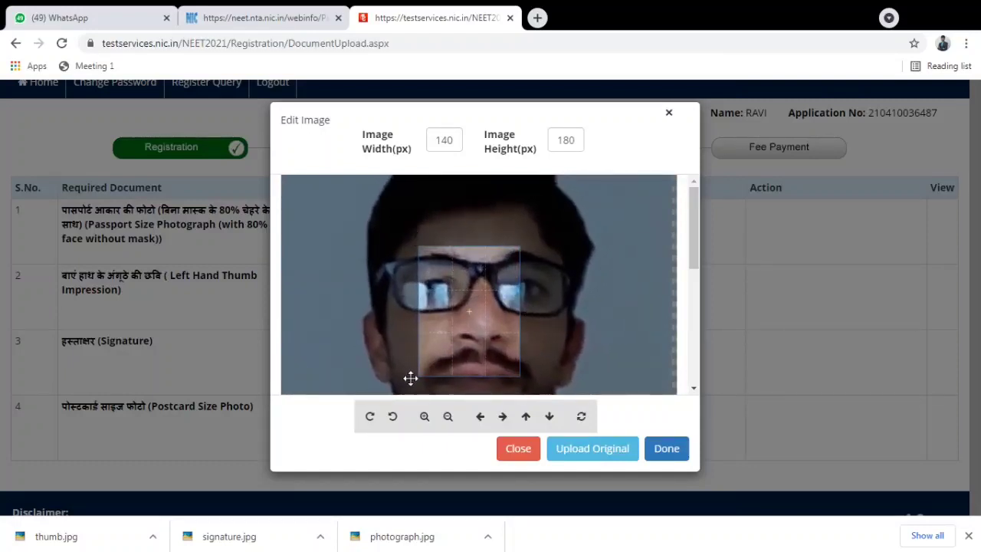
Zoom the photo out to fit the face, upload the original, and pick the thumb file.
{"action": "left_click", "coordinate": [426, 418]}
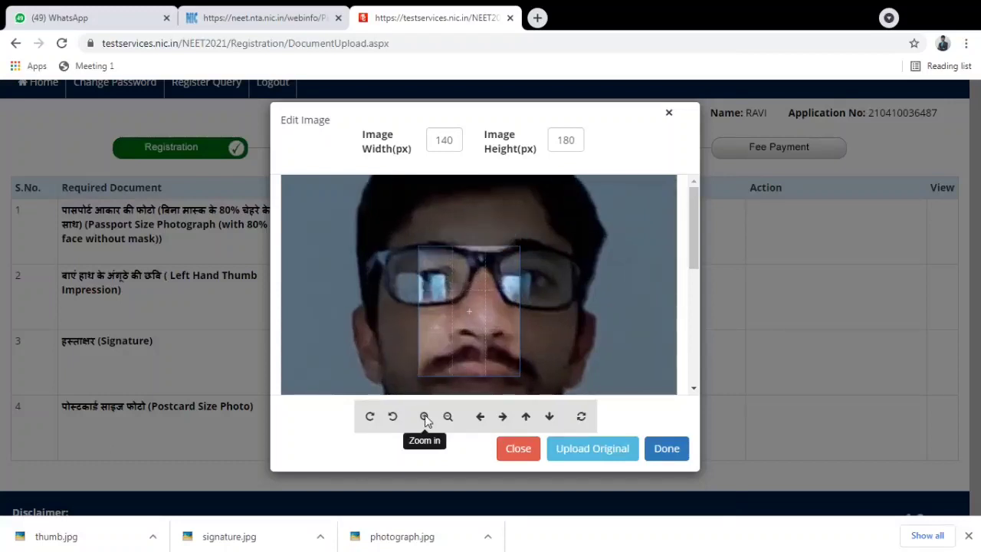
{"action": "left_click", "coordinate": [448, 418]}
{"action": "left_click", "coordinate": [448, 418]}
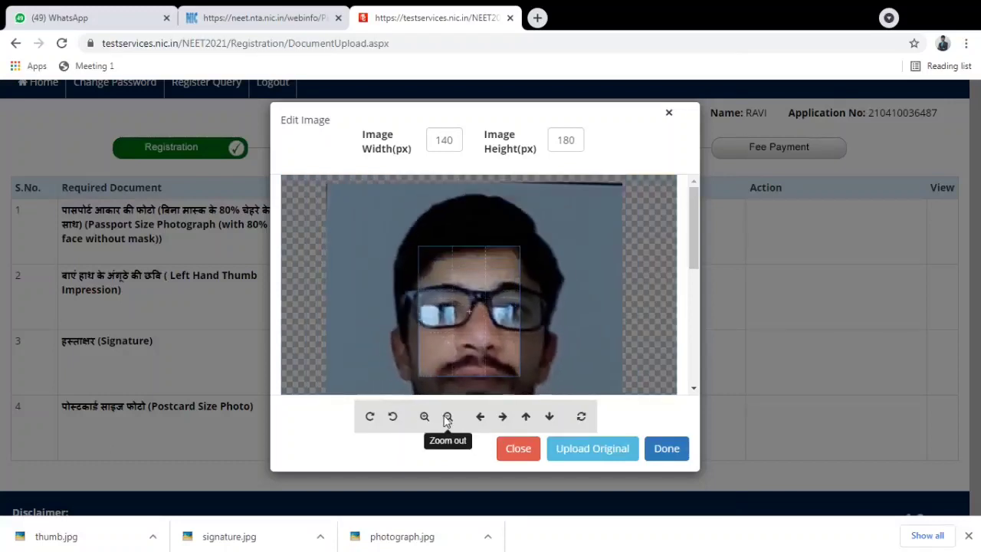
{"action": "left_click", "coordinate": [447, 417]}
{"action": "left_click", "coordinate": [447, 418]}
{"action": "left_click", "coordinate": [447, 417]}
{"action": "left_click", "coordinate": [448, 418]}
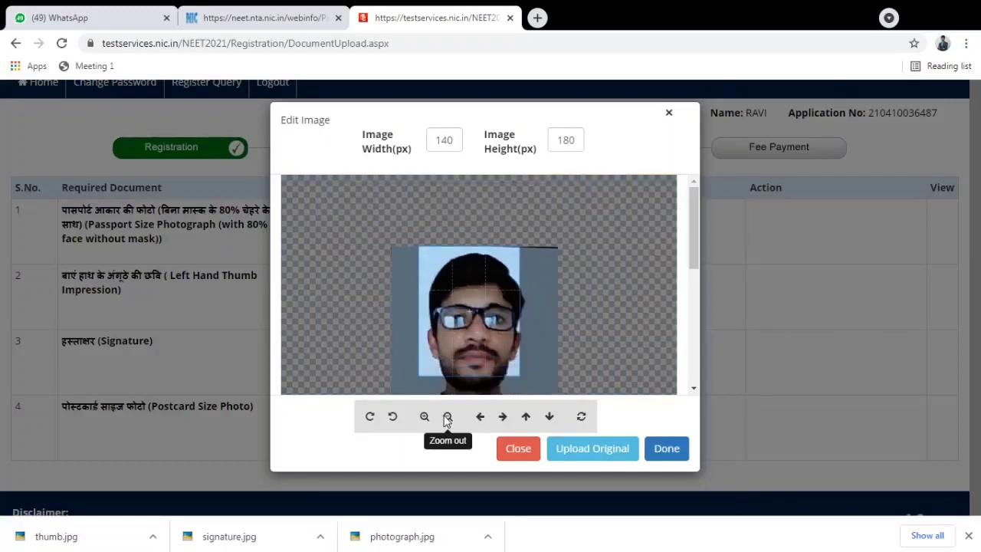
{"action": "left_click", "coordinate": [447, 417]}
{"action": "left_click_drag", "start_coordinate": [475, 307], "coordinate": [478, 311]}
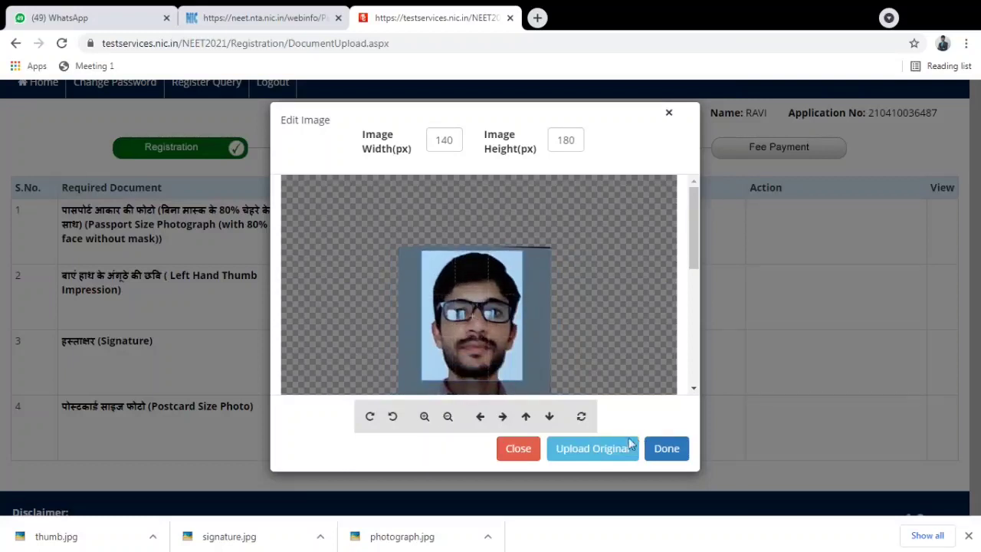
{"action": "left_click", "coordinate": [583, 451]}
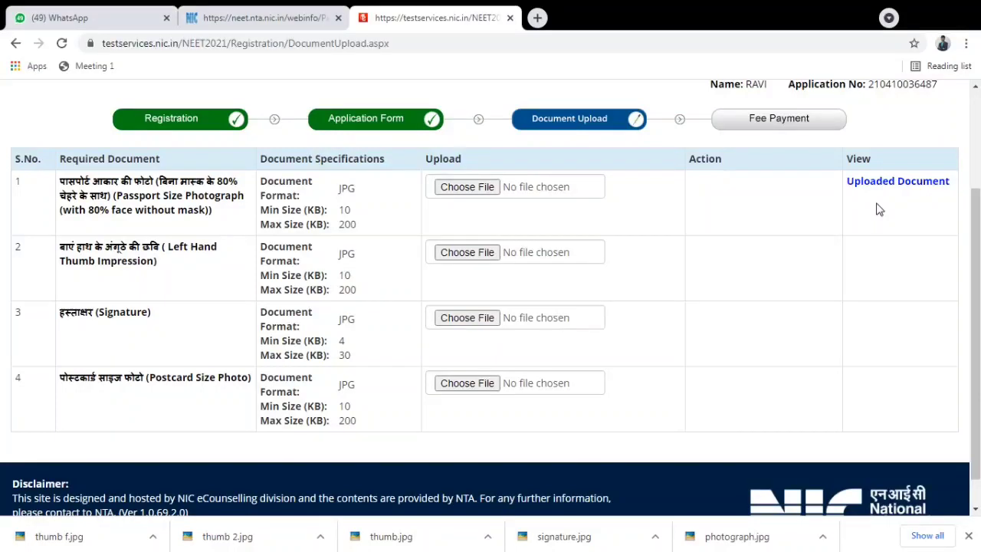
{"action": "left_click", "coordinate": [451, 256]}
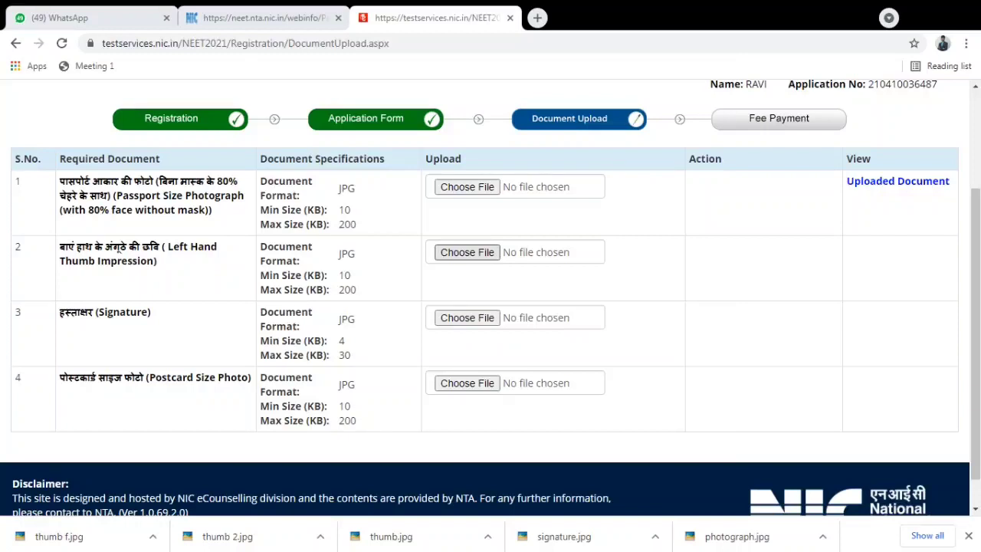
Upload thumb f.jpg uncropped as the left thumb impression and acknowledge the success alert.
{"action": "key", "text": "Return"}
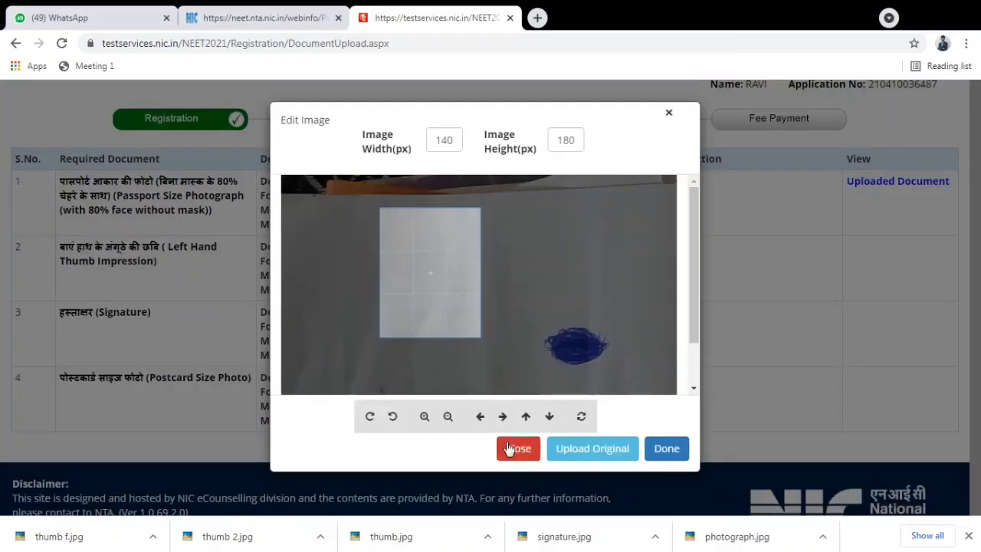
{"action": "mouse_move", "coordinate": [426, 276]}
{"action": "left_mouse_down"}
{"action": "mouse_move", "coordinate": [612, 337]}
{"action": "mouse_move", "coordinate": [576, 335]}
{"action": "left_mouse_up"}
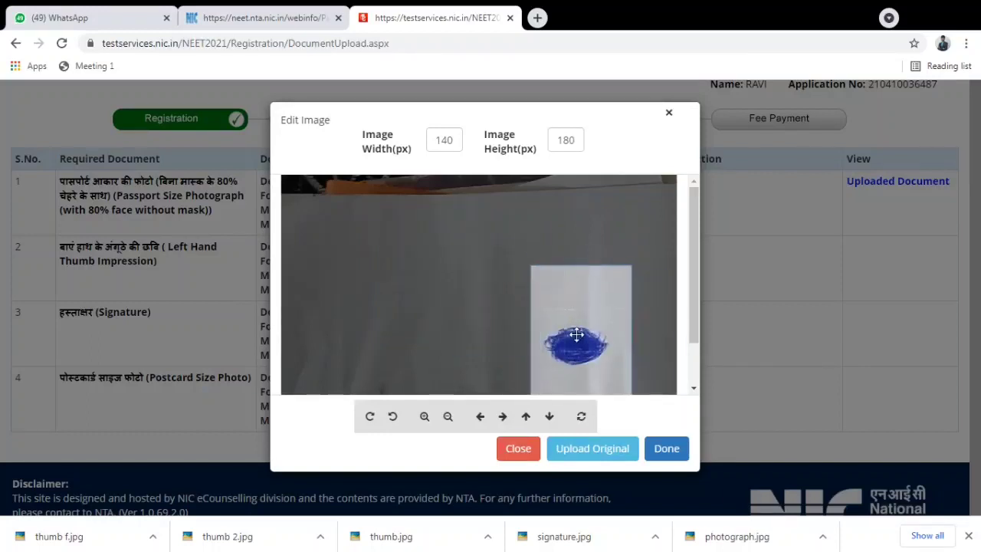
{"action": "left_click", "coordinate": [591, 449]}
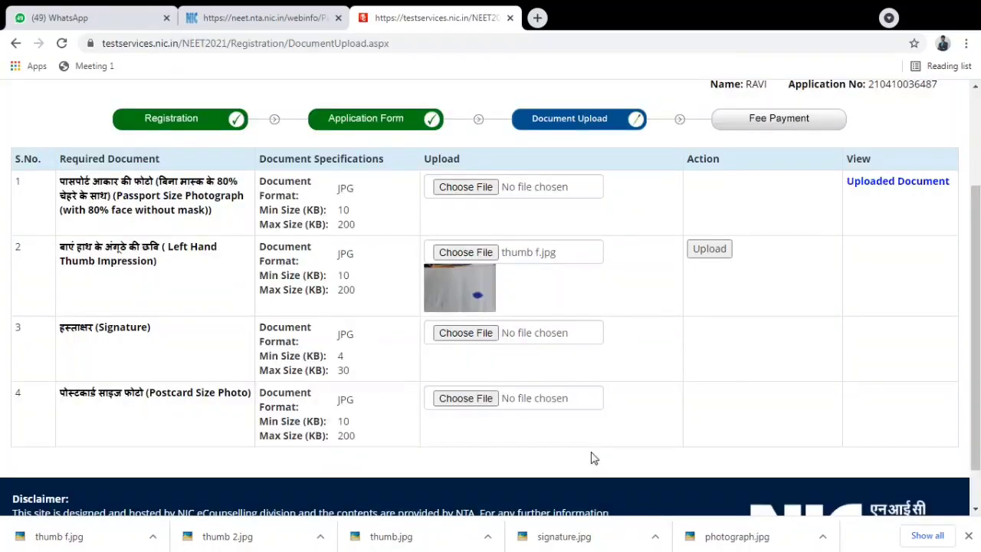
{"action": "left_click", "coordinate": [698, 253]}
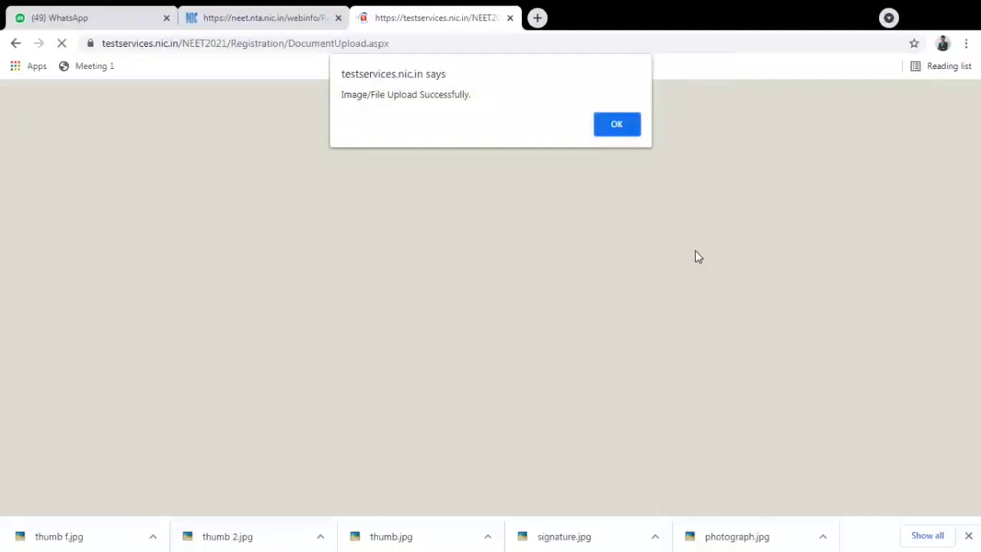
{"action": "left_click", "coordinate": [611, 130]}
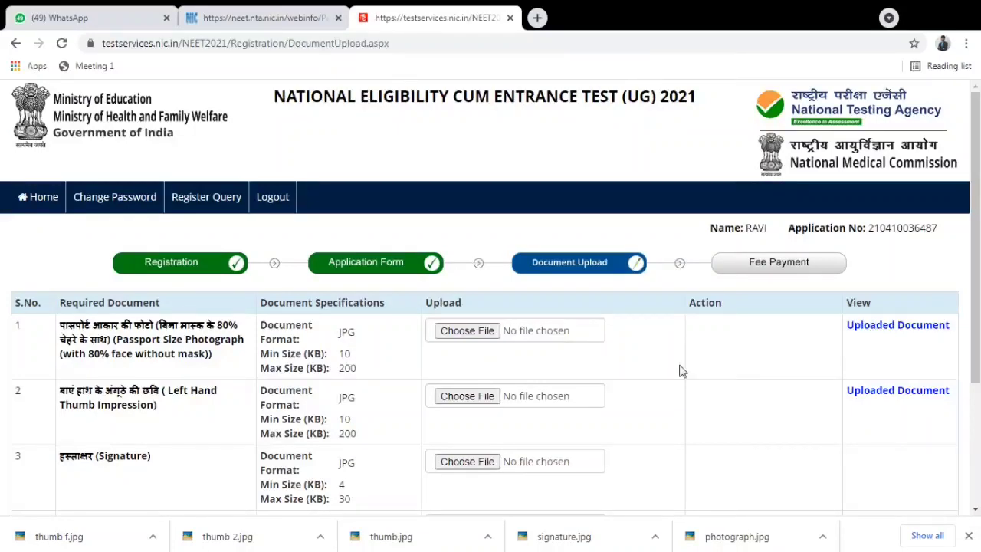
Choose the signature image, upload it uncropped in row 3, and dismiss the success alert.
{"action": "scroll", "coordinate": [682, 371], "scroll_direction": "down", "scroll_amount": 3}
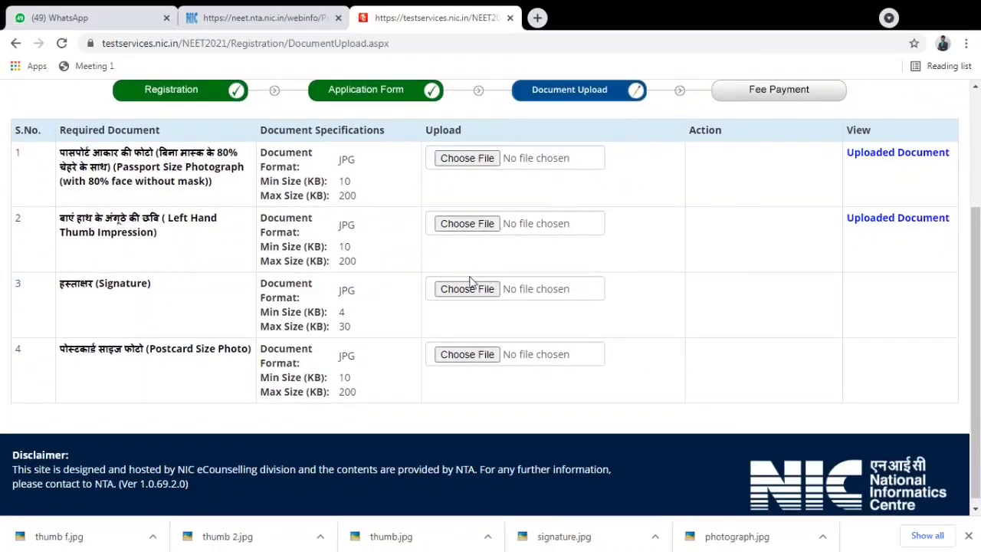
{"action": "left_click", "coordinate": [466, 296]}
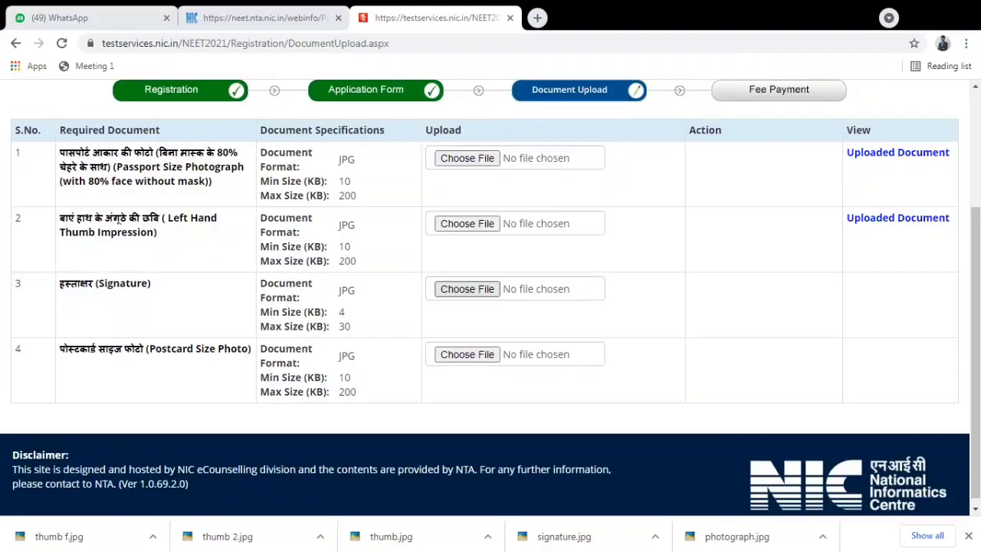
{"action": "key", "text": "Return"}
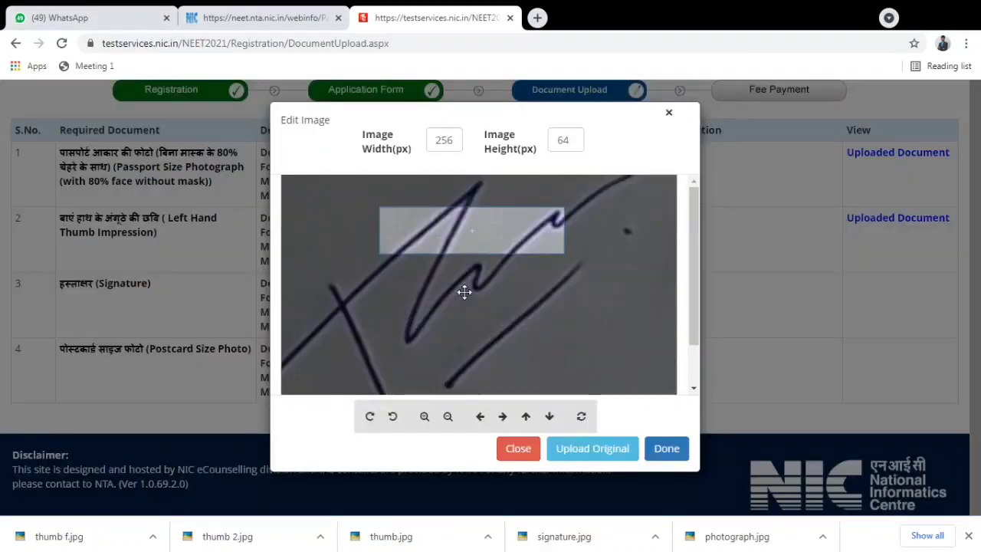
{"action": "left_click", "coordinate": [591, 448]}
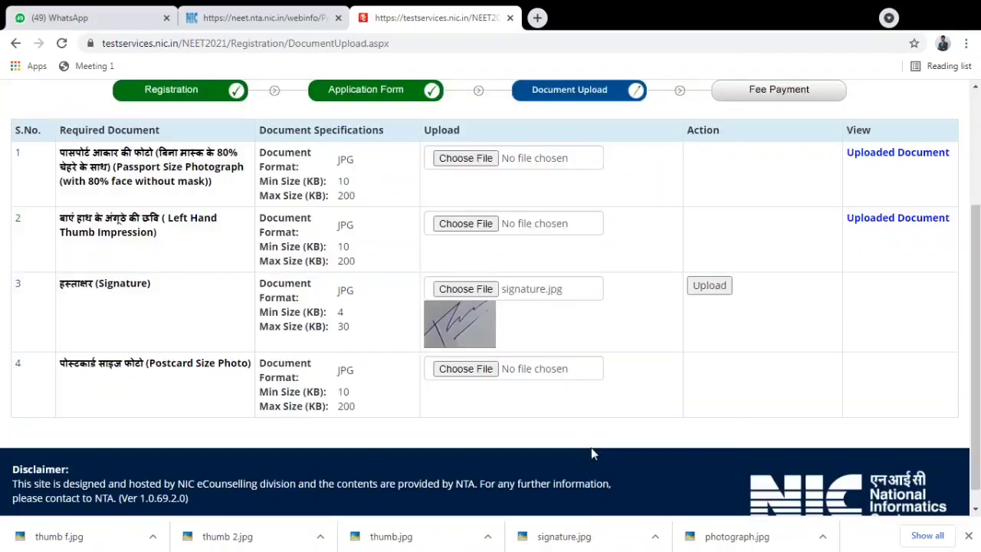
{"action": "left_click", "coordinate": [711, 293]}
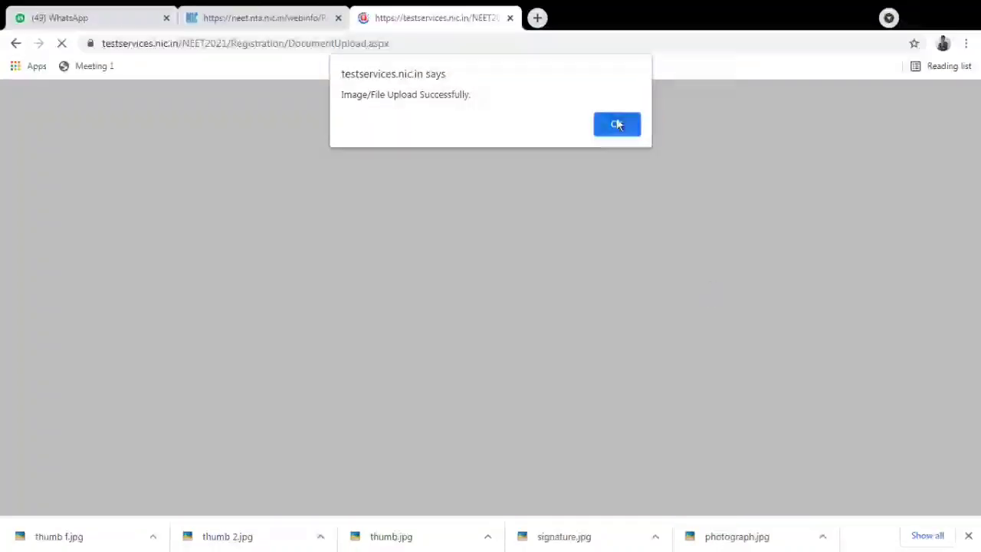
{"action": "left_click", "coordinate": [617, 124]}
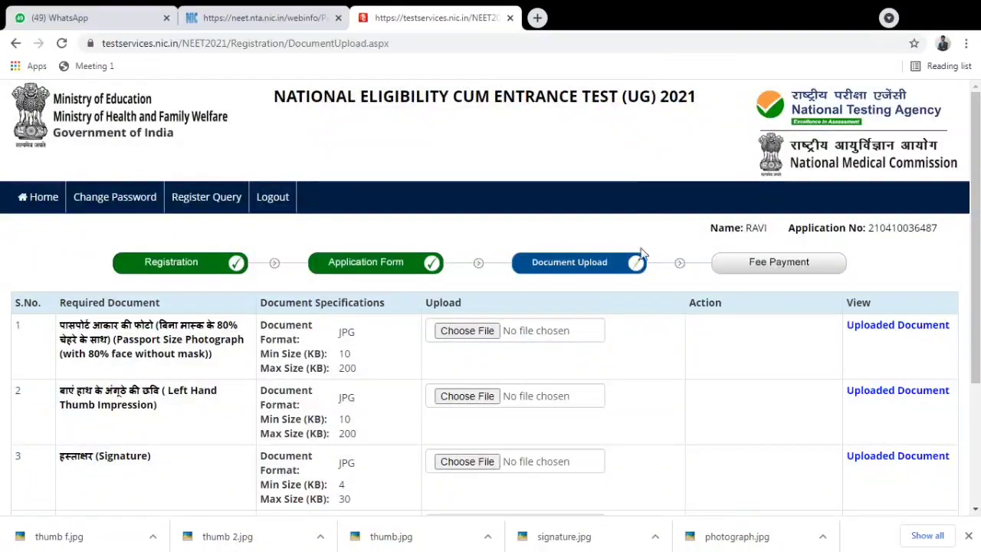
Upload photograph.jpg uncropped in the Postcard Size Photo row and dismiss the success alert.
{"action": "scroll", "coordinate": [871, 398], "scroll_direction": "down", "scroll_amount": 3}
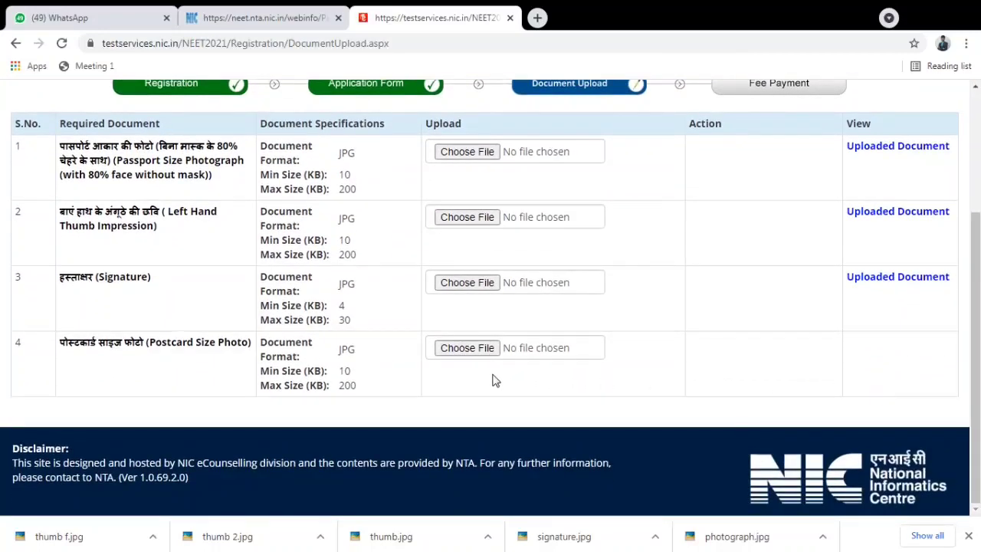
{"action": "left_click", "coordinate": [475, 351]}
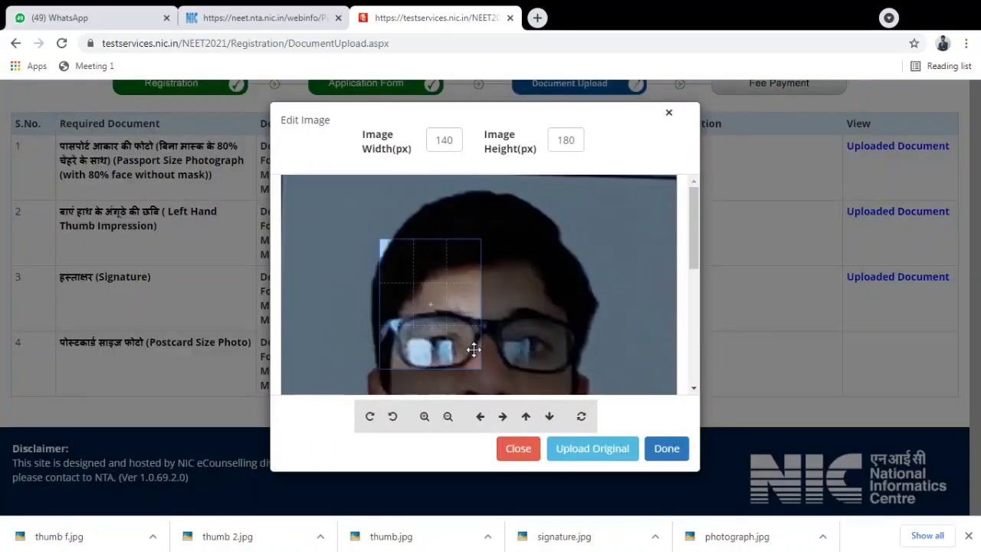
{"action": "left_click", "coordinate": [581, 449]}
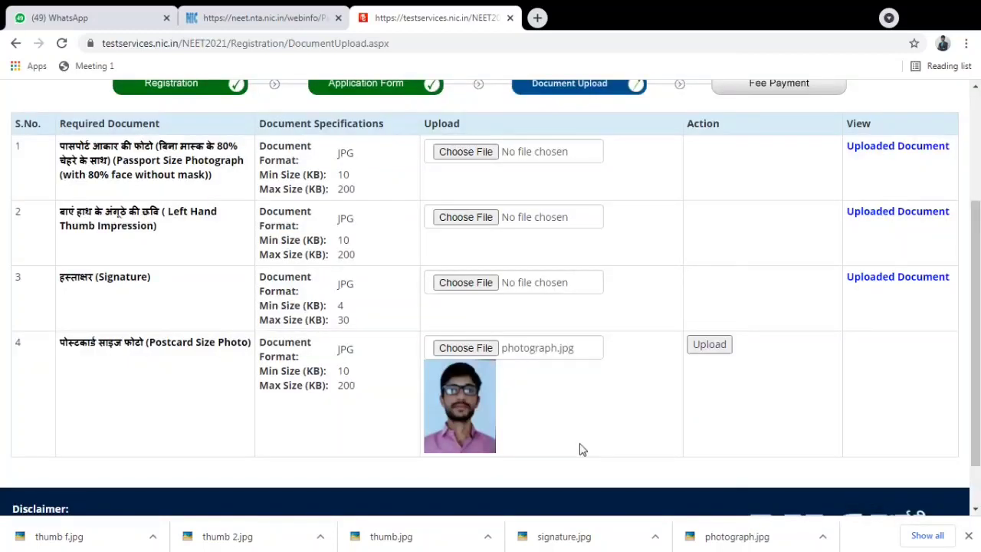
{"action": "left_click", "coordinate": [701, 349]}
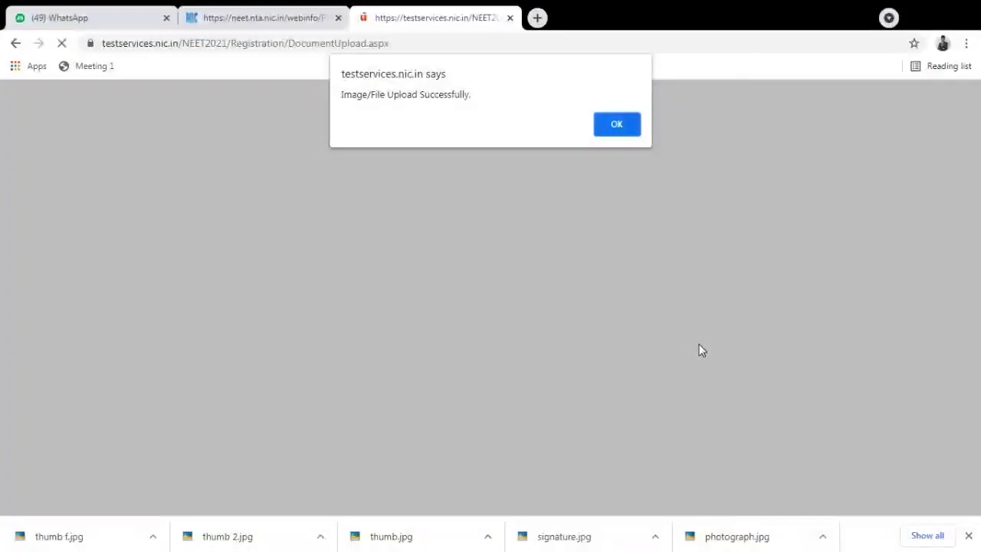
{"action": "left_click", "coordinate": [622, 136]}
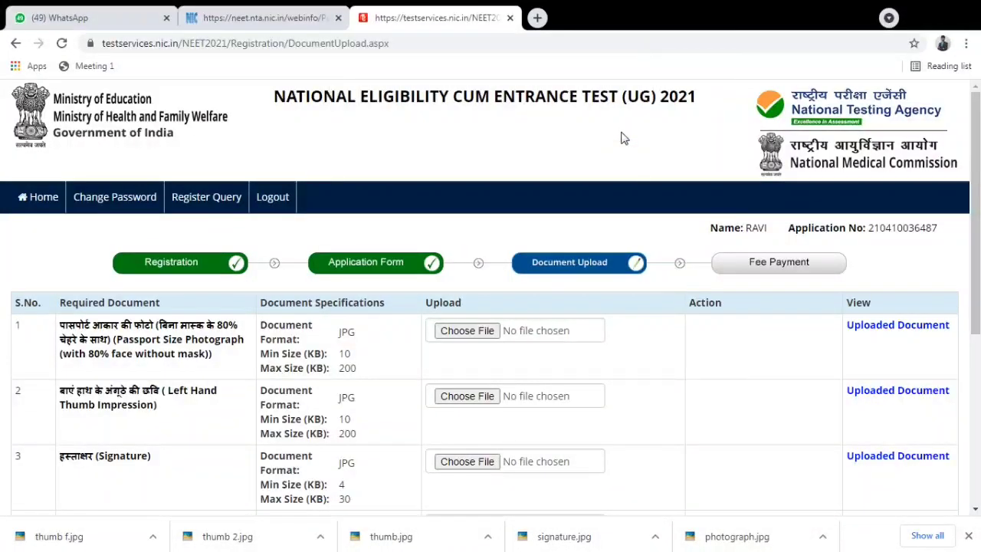
Scroll to the bottom and enter the captcha security pin, correcting its last character.
{"action": "scroll", "coordinate": [665, 228], "scroll_direction": "down", "scroll_amount": 1}
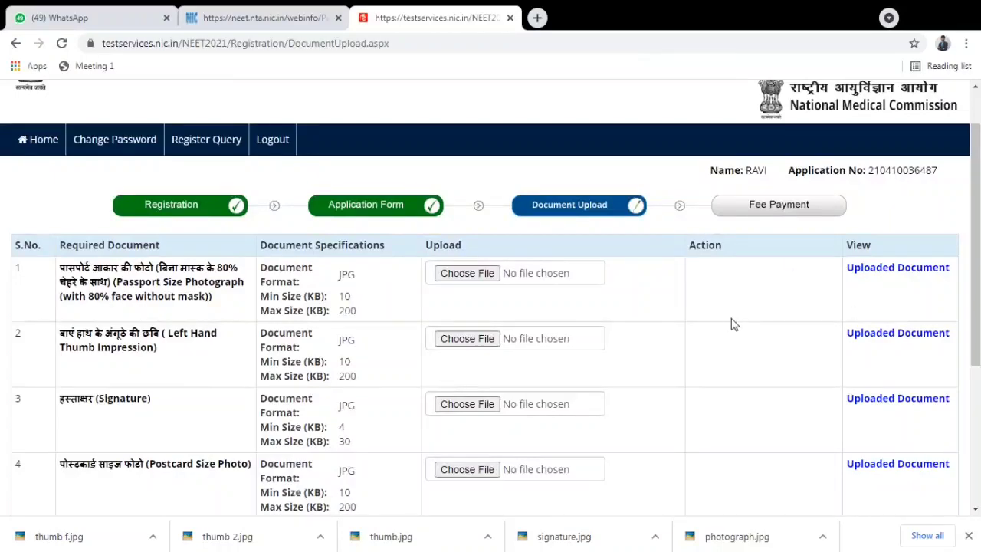
{"action": "scroll", "coordinate": [730, 323], "scroll_direction": "down", "scroll_amount": 1}
{"action": "scroll", "coordinate": [730, 323], "scroll_direction": "down", "scroll_amount": 3}
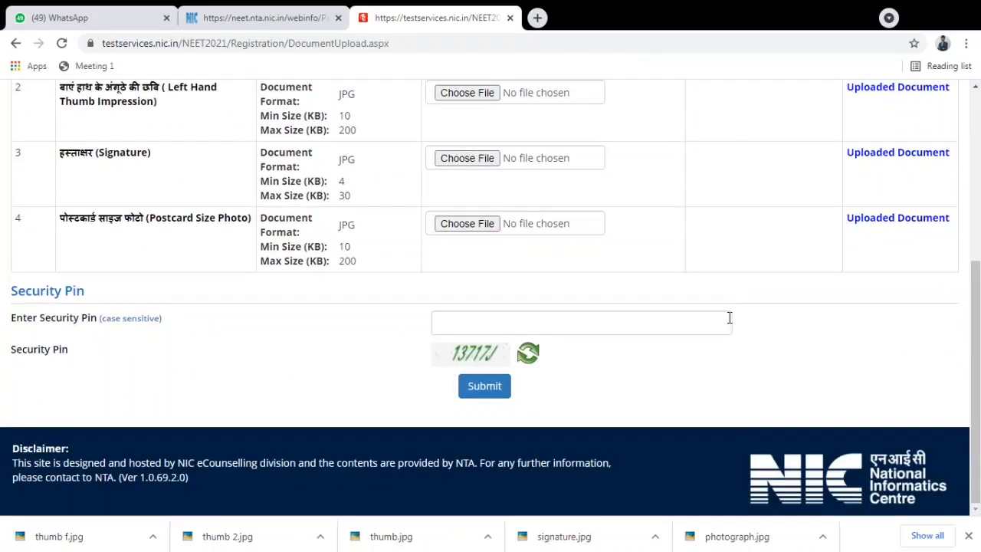
{"action": "left_click", "coordinate": [473, 327]}
{"action": "type", "text": "1"}
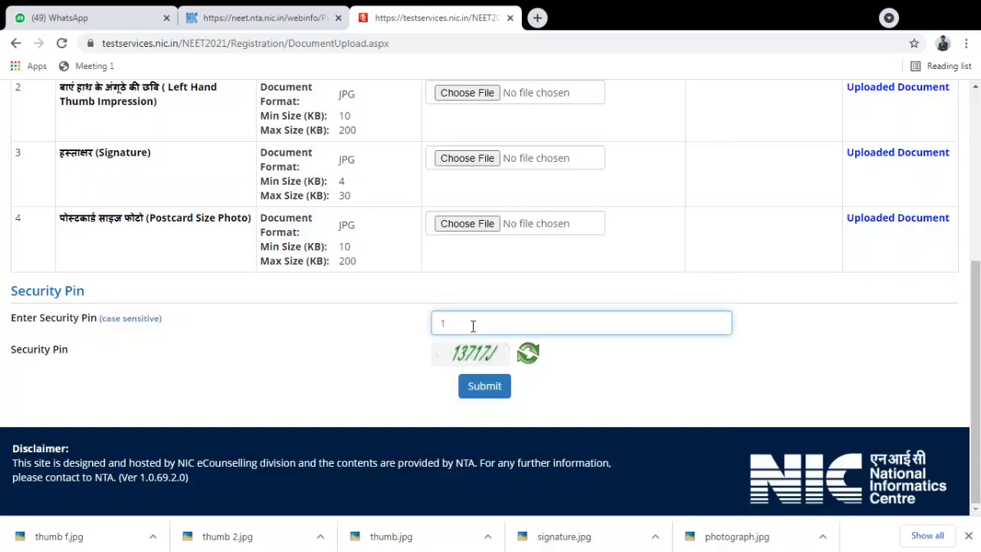
{"action": "type", "text": "3717J"}
{"action": "key", "text": "BackSpace"}
{"action": "key", "text": "BackSpace"}
{"action": "type", "text": "J"}
Submit the documents, confirm with Yes, and dismiss the success alert.
{"action": "left_click", "coordinate": [482, 386]}
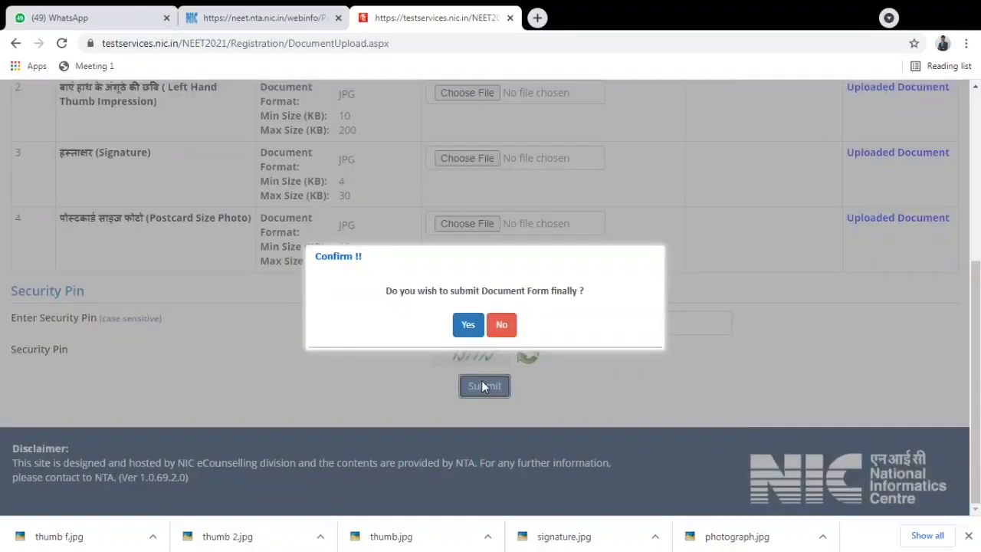
{"action": "left_click", "coordinate": [466, 325]}
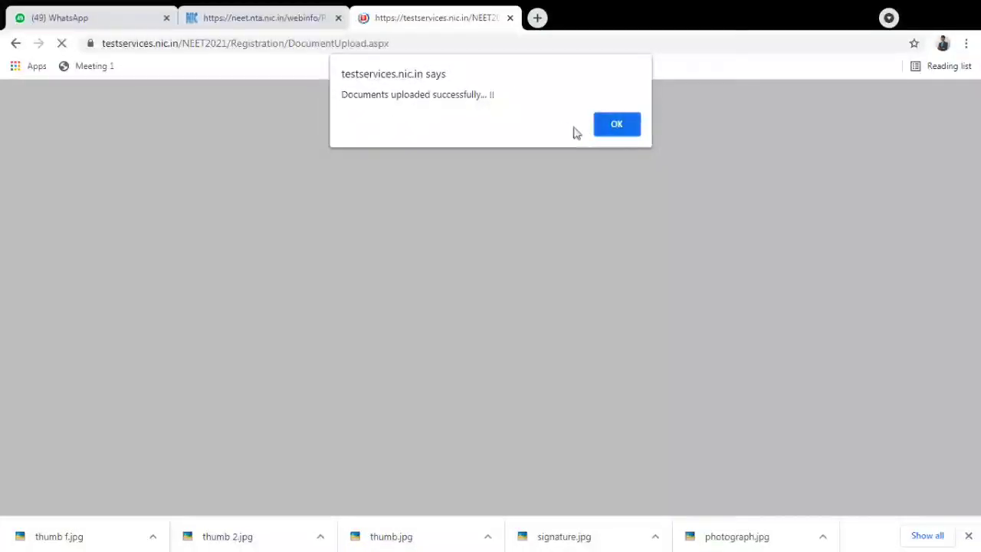
{"action": "left_click", "coordinate": [616, 125]}
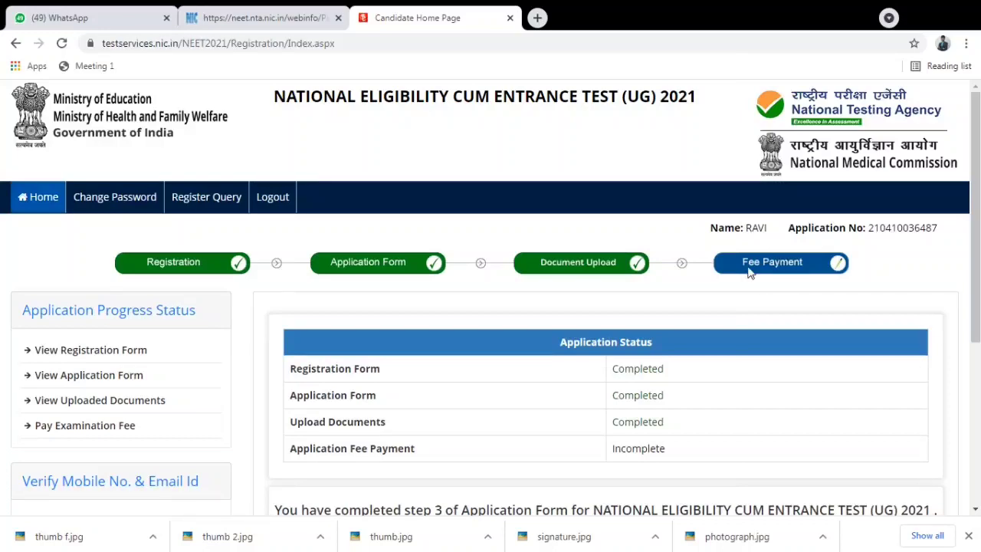
Scroll down the home page and choose Pay Examination Fee Rs. 1500/-.
{"action": "scroll", "coordinate": [751, 268], "scroll_direction": "down", "scroll_amount": 4}
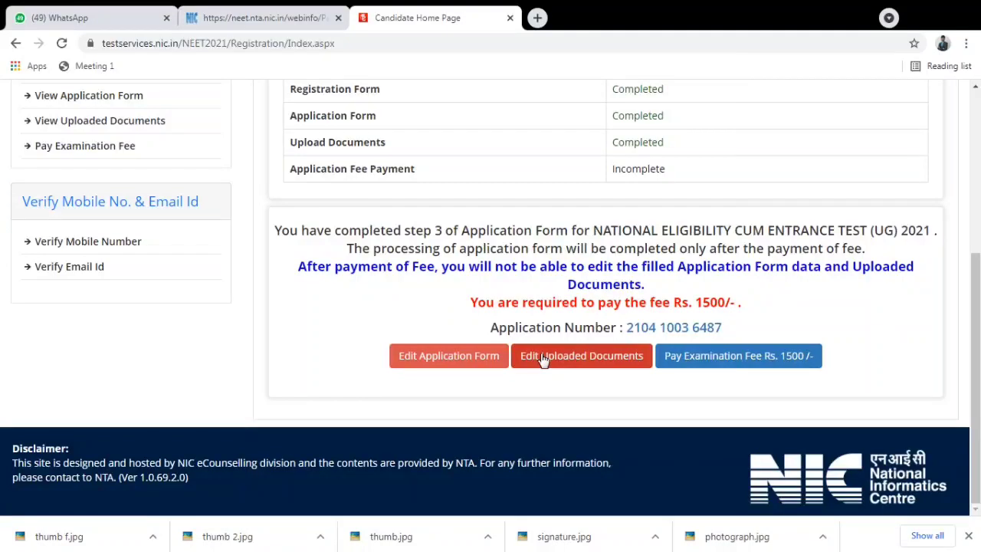
{"action": "left_click", "coordinate": [699, 358]}
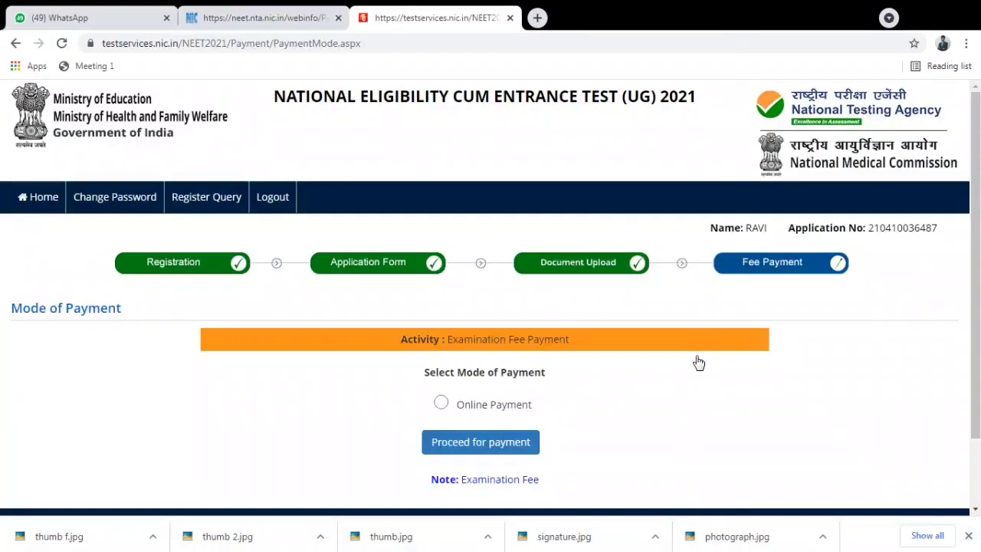
Choose Online Payment as the payment mode and confirm proceeding to the 1500/- fee payment.
{"action": "scroll", "coordinate": [699, 363], "scroll_direction": "down", "scroll_amount": 1}
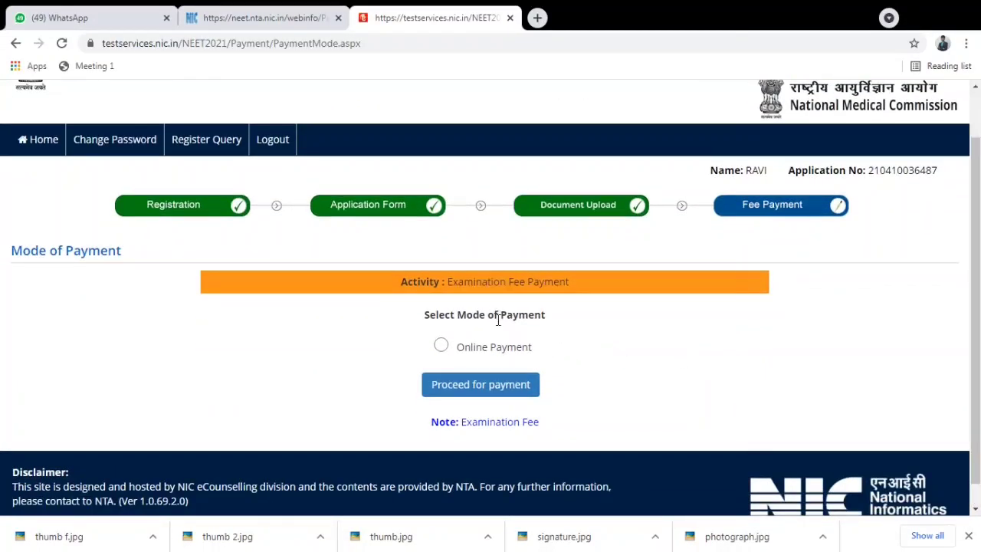
{"action": "left_click", "coordinate": [442, 347]}
{"action": "left_click", "coordinate": [478, 387]}
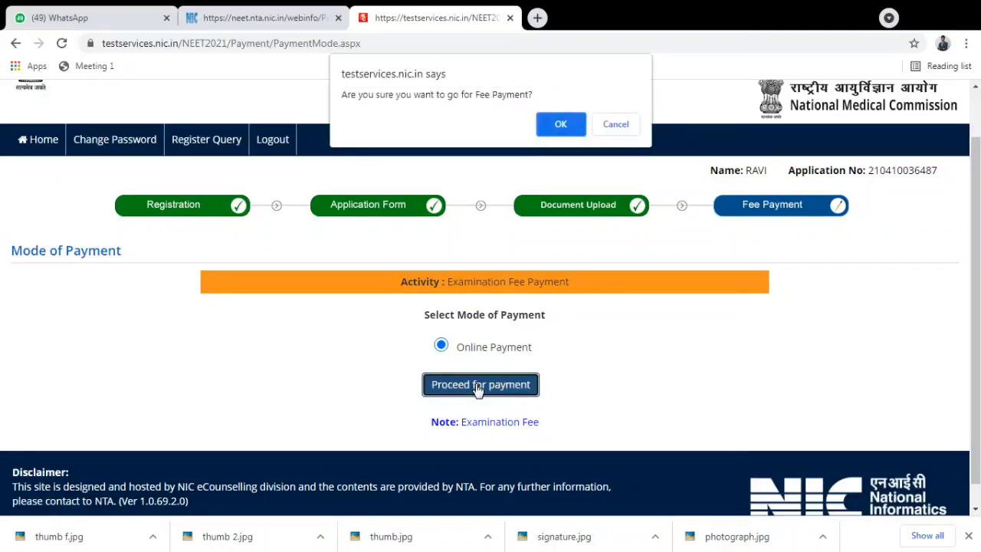
{"action": "left_click", "coordinate": [553, 126]}
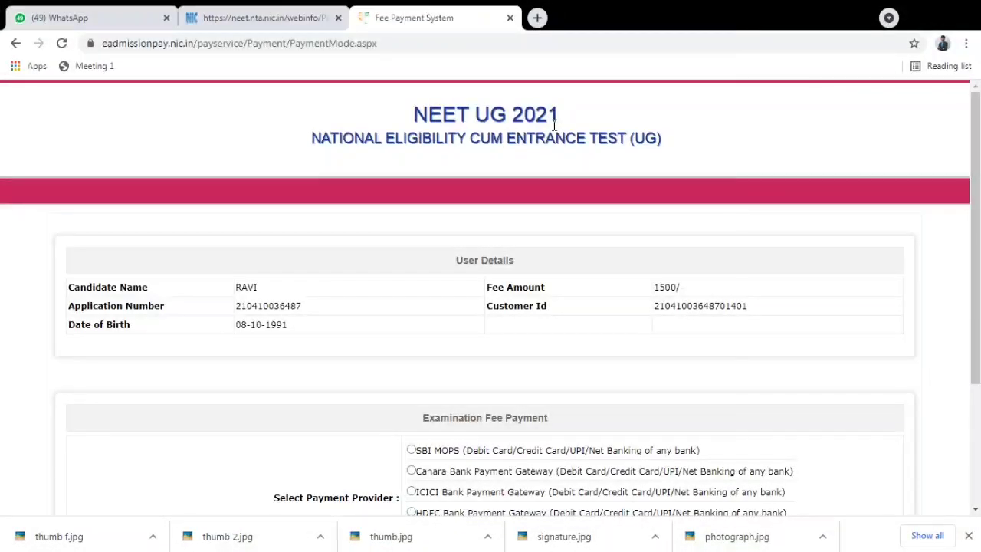
Select SBI MOPS as the payment provider and proceed for payment.
{"action": "scroll", "coordinate": [554, 124], "scroll_direction": "down", "scroll_amount": 2}
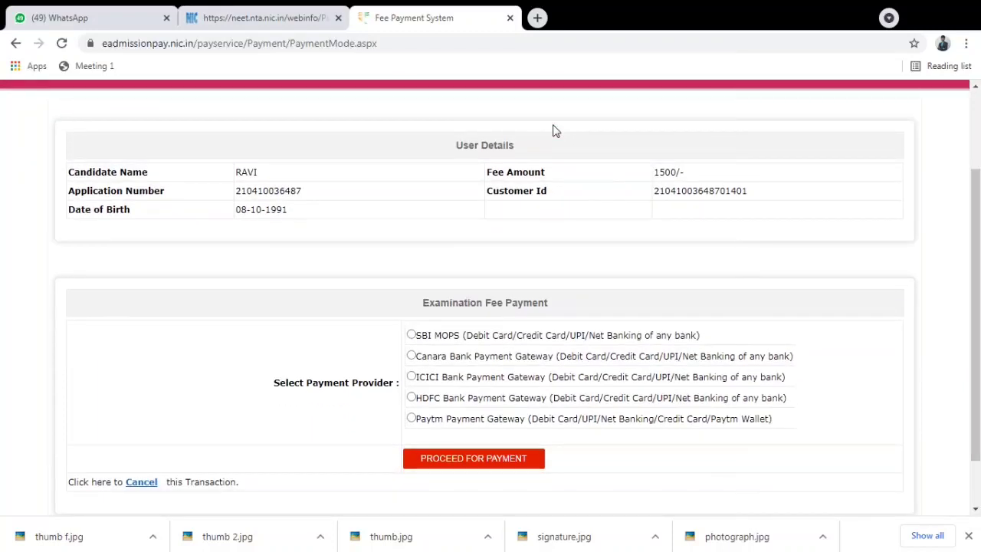
{"action": "scroll", "coordinate": [555, 130], "scroll_direction": "down", "scroll_amount": 1}
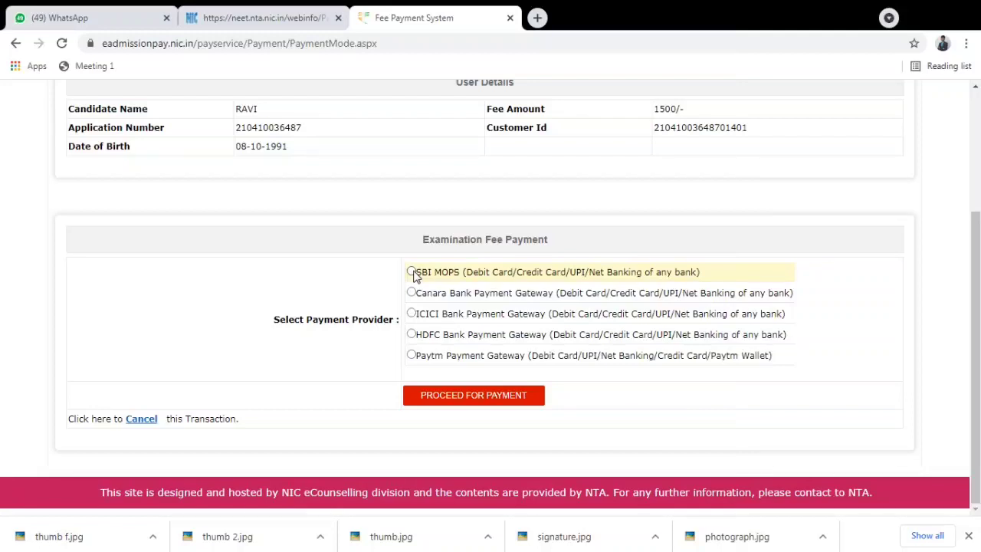
{"action": "left_click", "coordinate": [412, 273]}
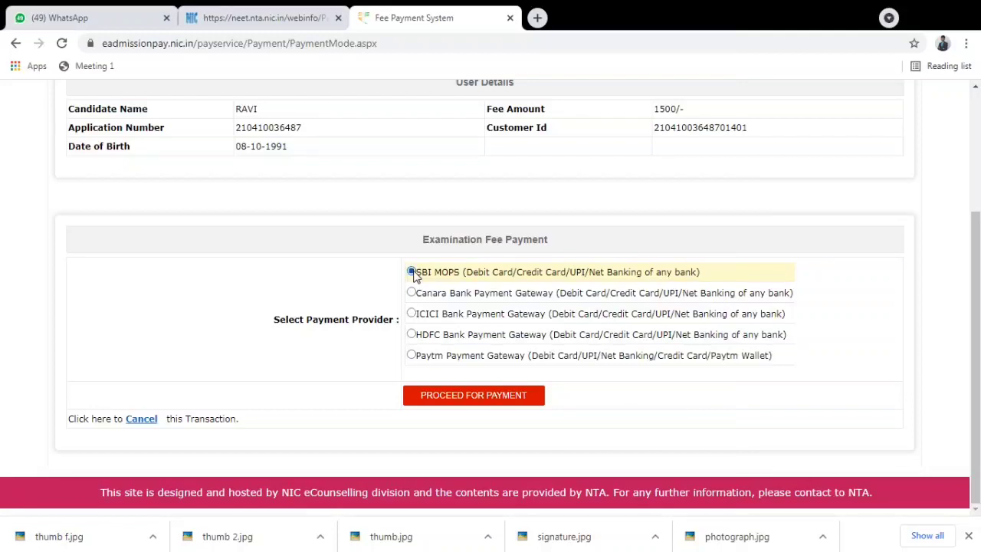
{"action": "left_click", "coordinate": [453, 397]}
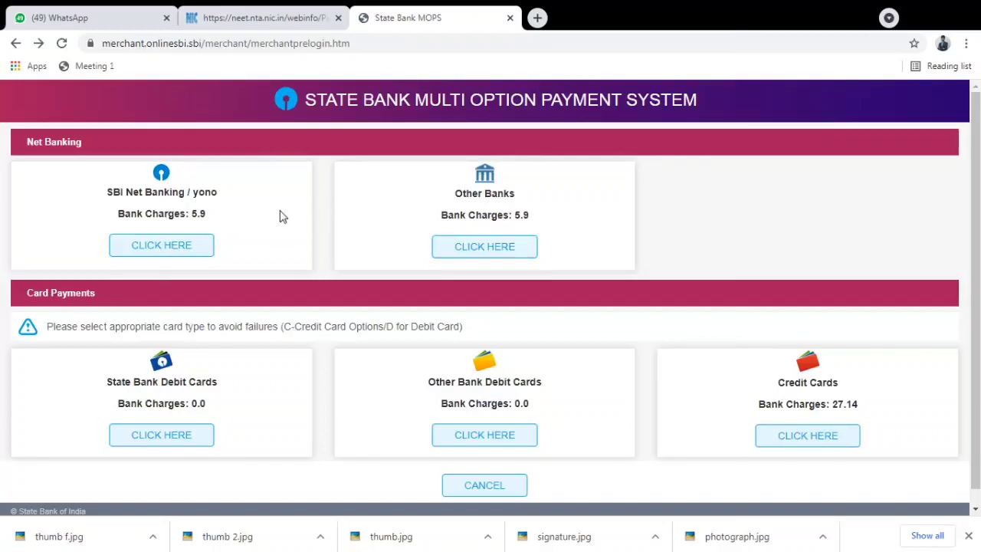
Choose SBI Net Banking / yono to reach the SBI personal banking login page.
{"action": "left_click", "coordinate": [194, 245]}
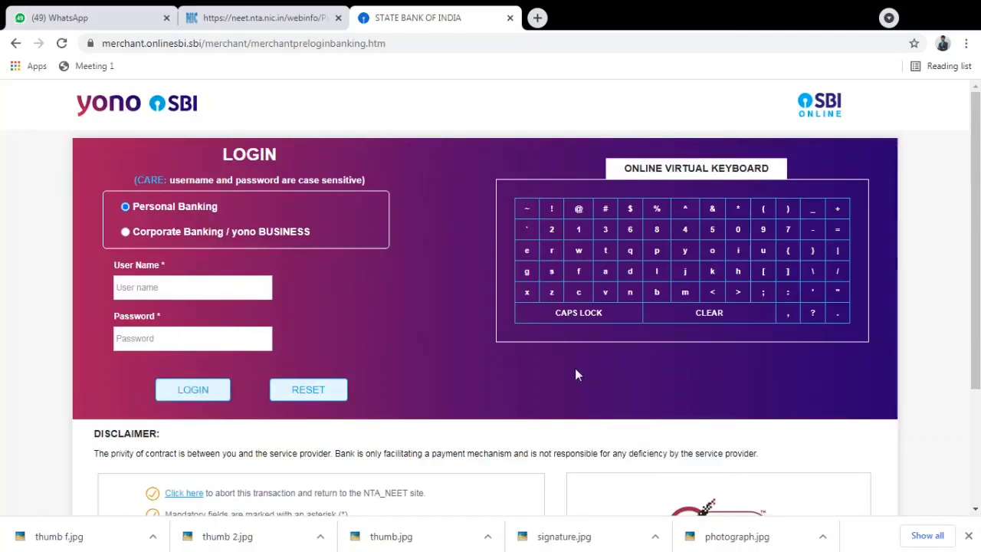
{"action": "scroll", "coordinate": [577, 374], "scroll_direction": "down", "scroll_amount": 2}
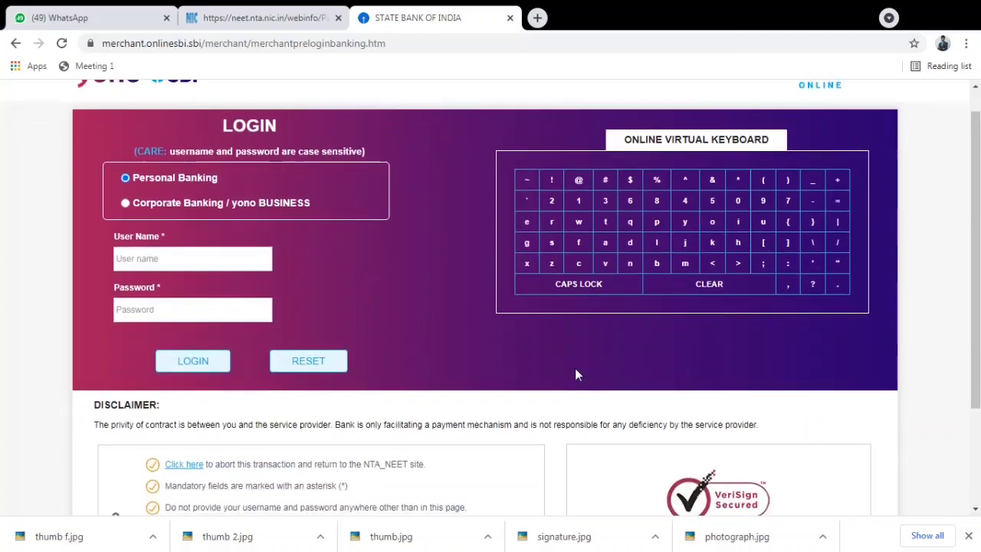
{"action": "scroll", "coordinate": [576, 374], "scroll_direction": "up", "scroll_amount": 1}
{"action": "scroll", "coordinate": [578, 374], "scroll_direction": "up", "scroll_amount": 2}
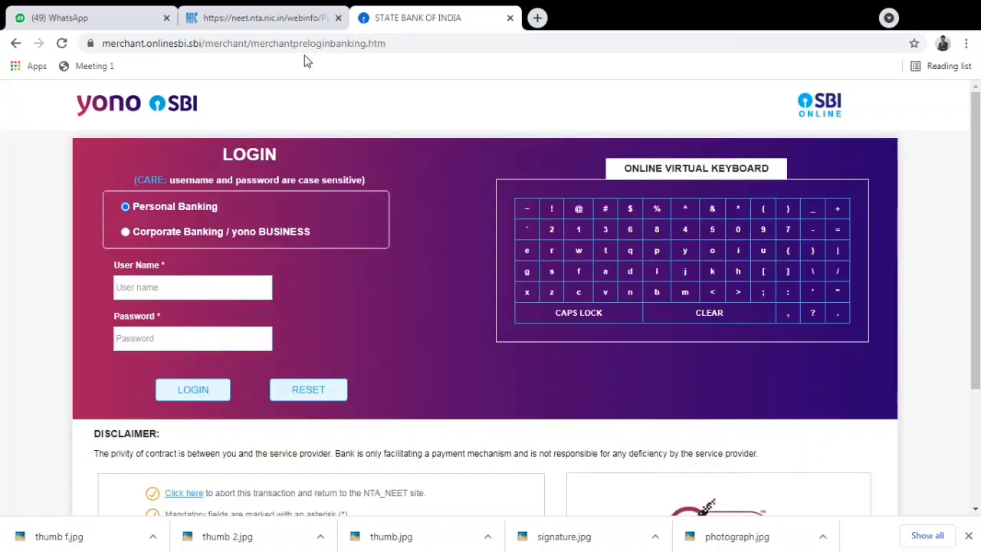
{"action": "left_click", "coordinate": [280, 28]}
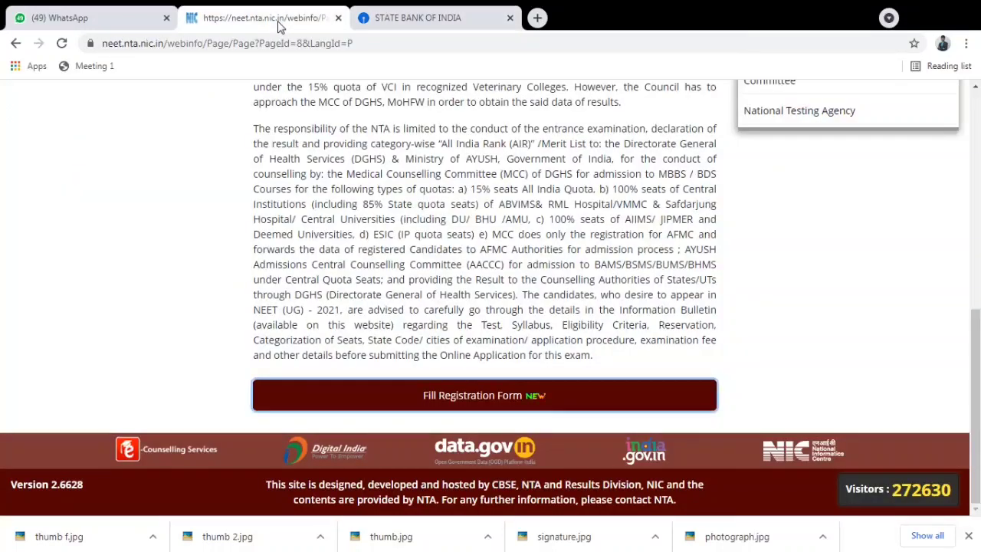
{"action": "left_click", "coordinate": [403, 17]}
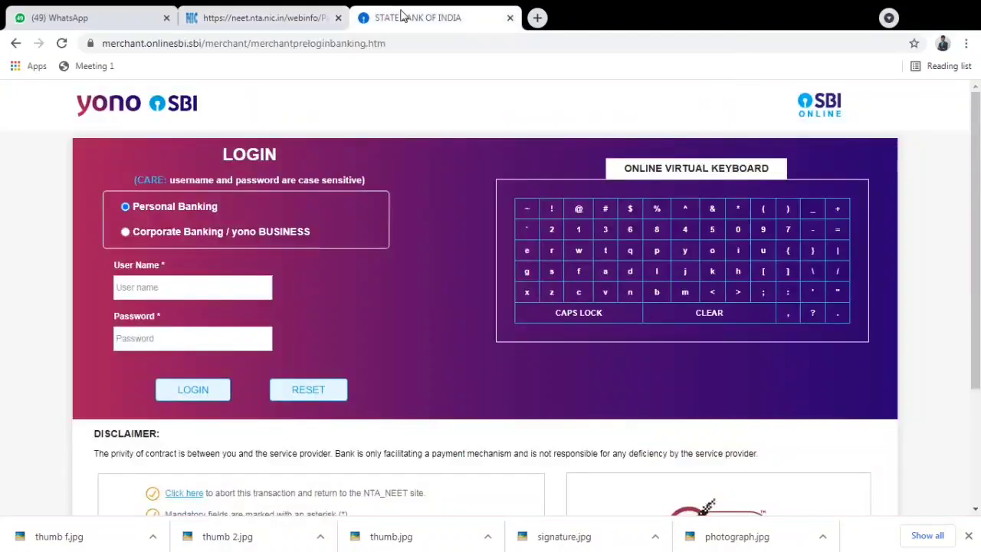